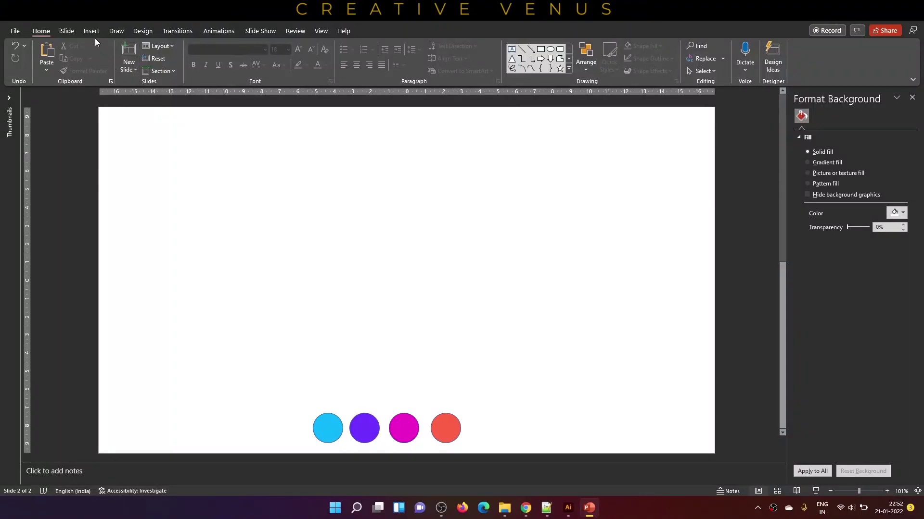
Step: Draw a stepped freeform zigzag line from the slide's top down to the magenta circle
click(94, 34)
click(162, 70)
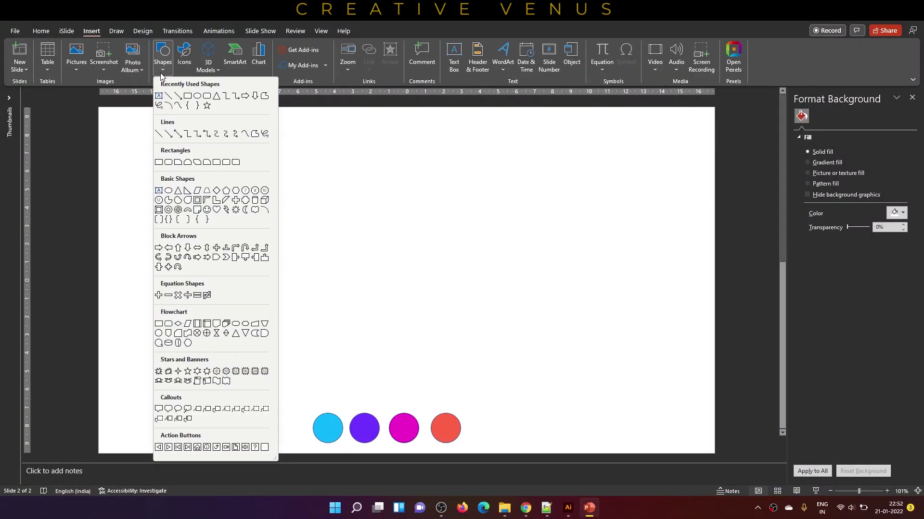
click(266, 97)
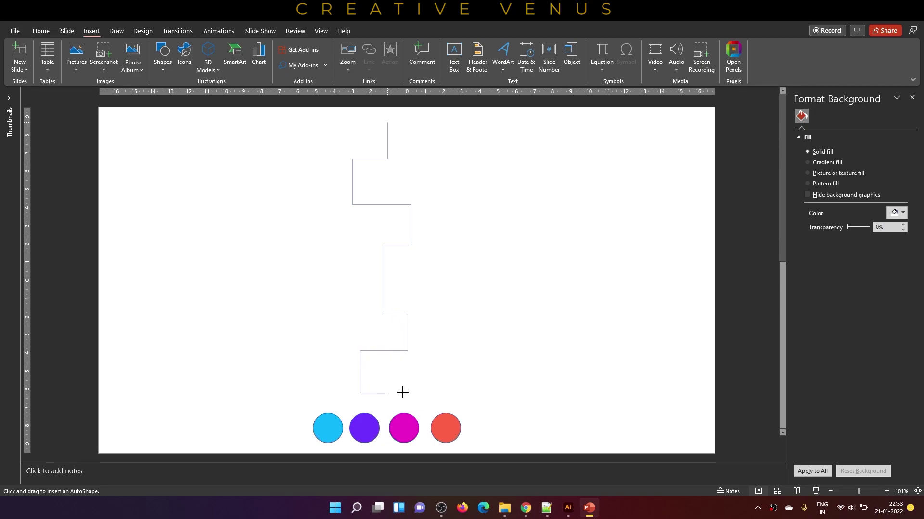
double_click(401, 438)
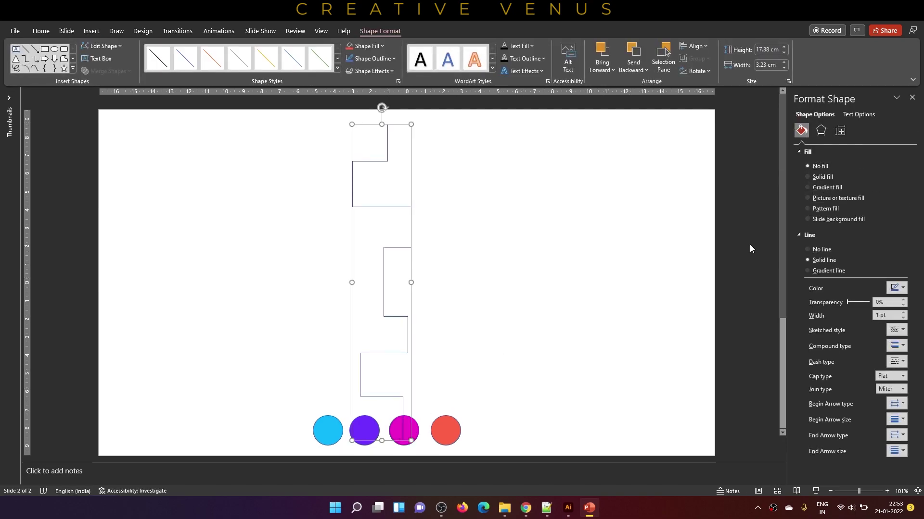
Step: Apply a Parallel 3-D rotation preset to tilt the zigzag into an isometric view
click(822, 131)
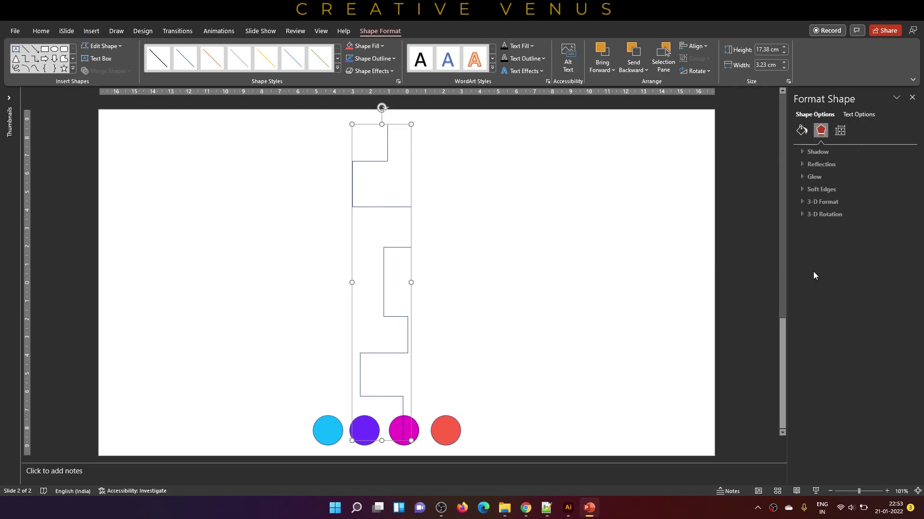
click(856, 215)
click(892, 235)
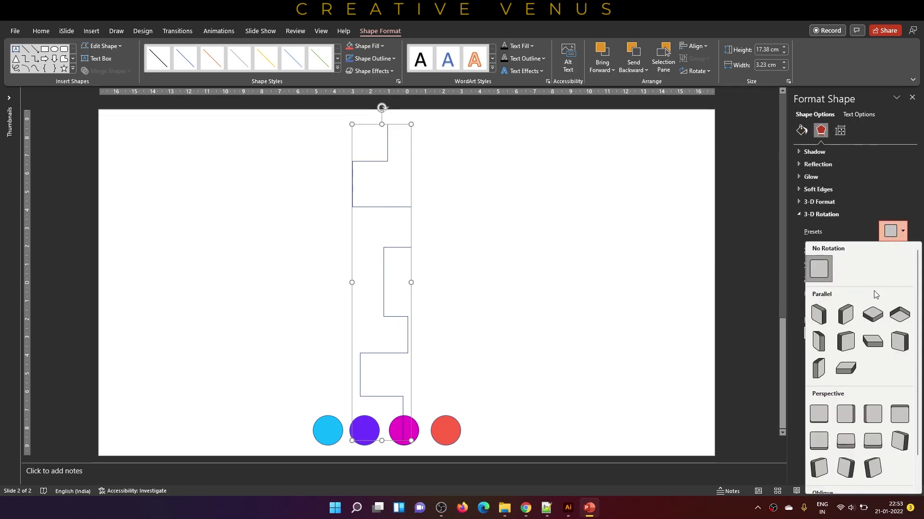
click(874, 315)
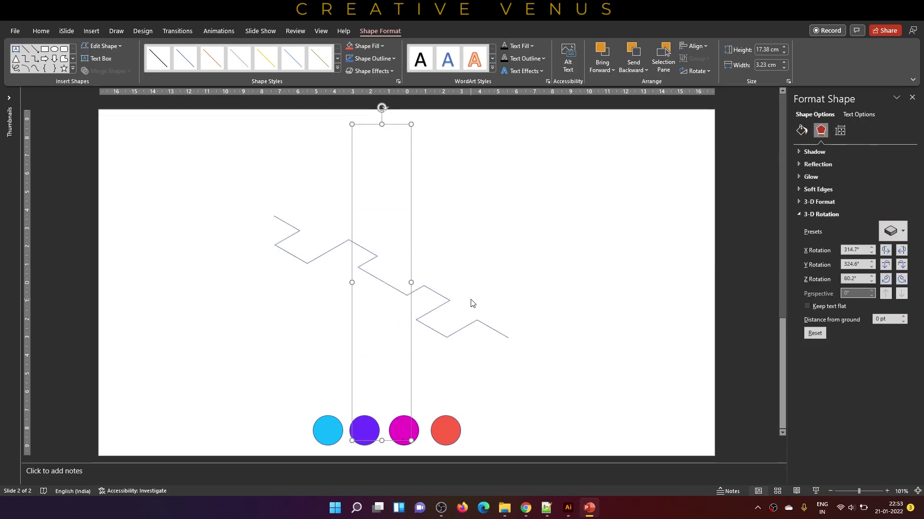
Step: Increase the zigzag's line width to 24 pt
click(801, 131)
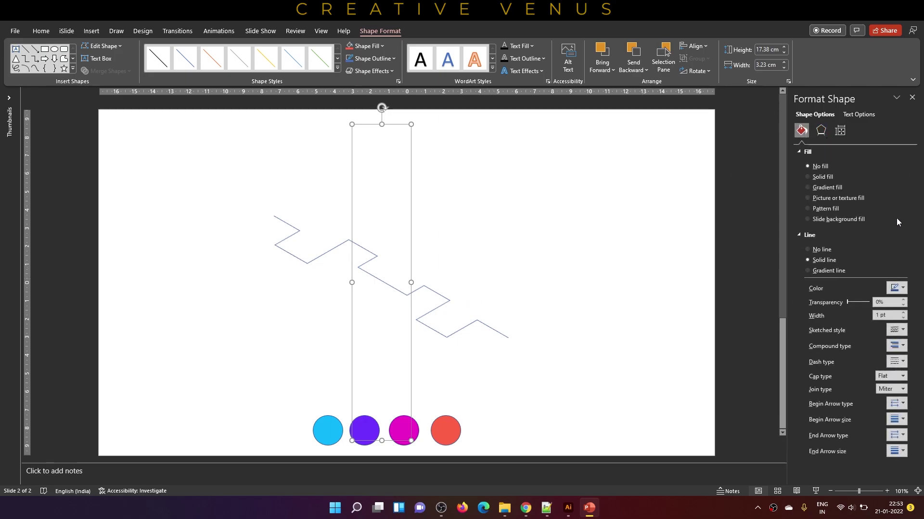
click(903, 313)
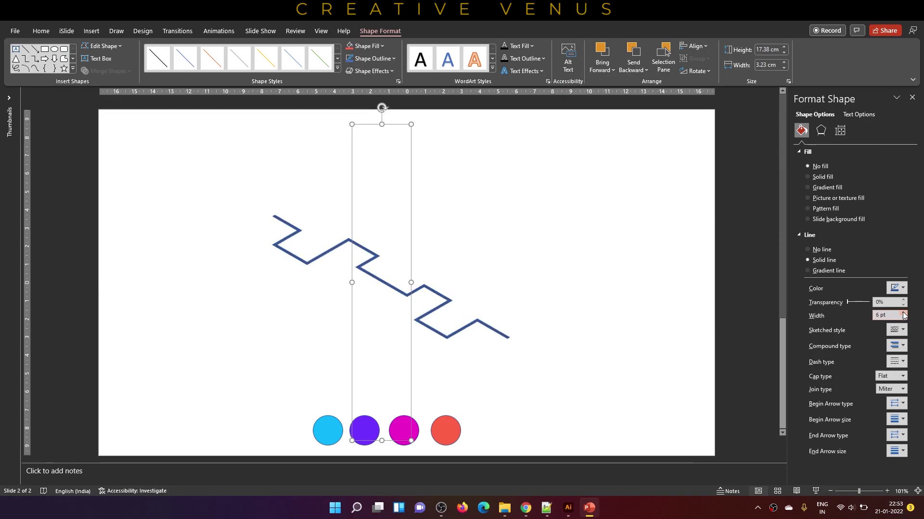
click(903, 313)
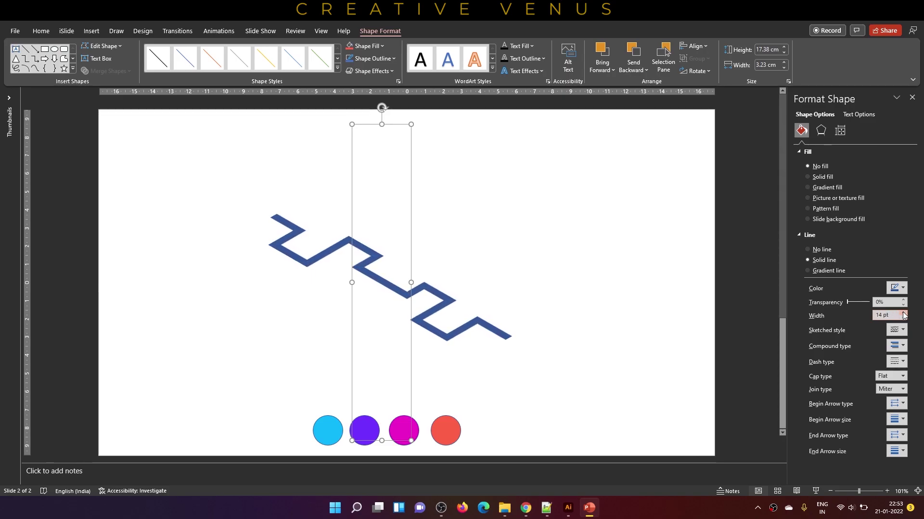
click(903, 313)
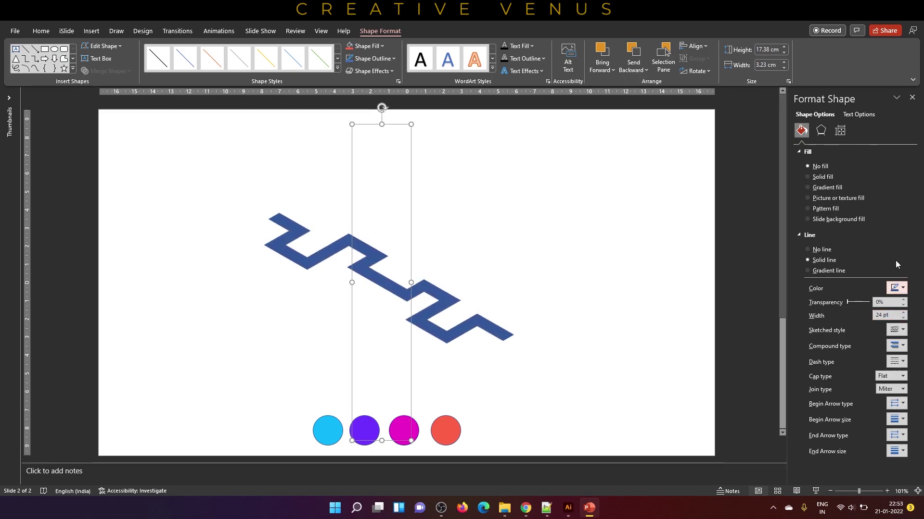
Step: Paste a copy of the 3-D zigzag and place it lower-left of the original
click(821, 131)
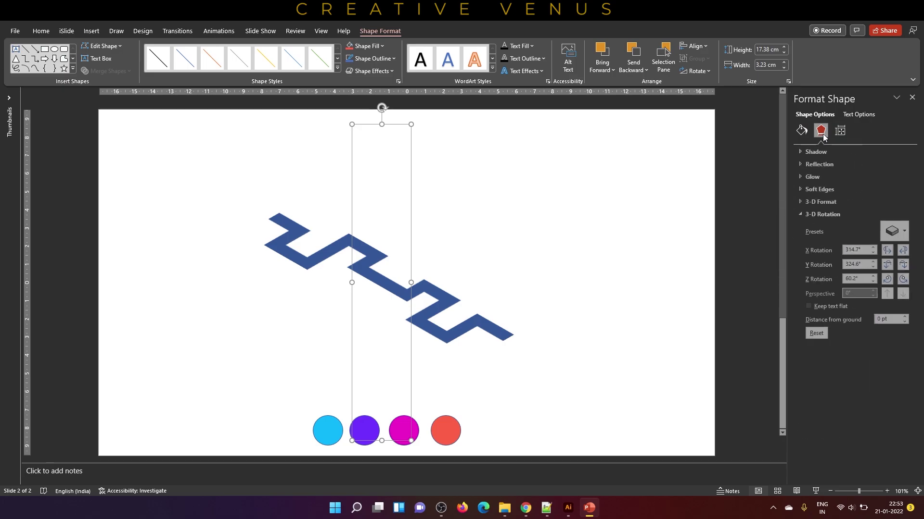
click(801, 130)
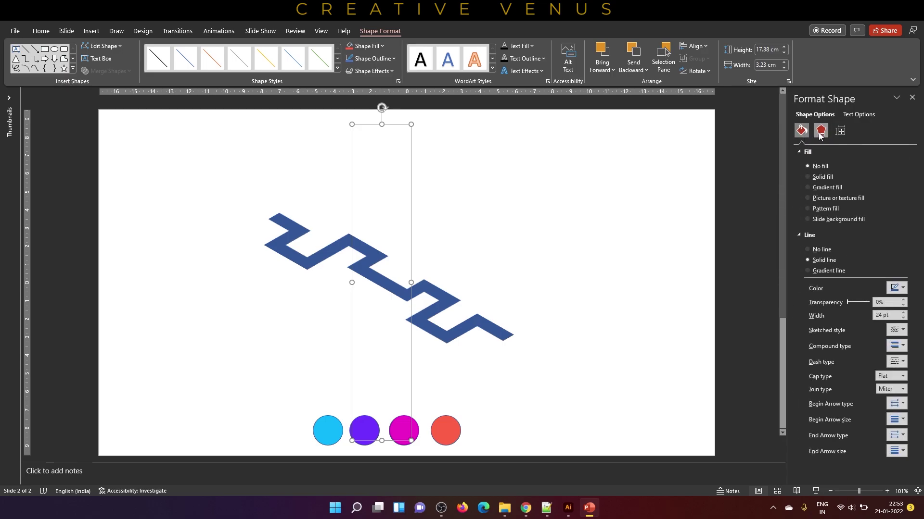
click(820, 132)
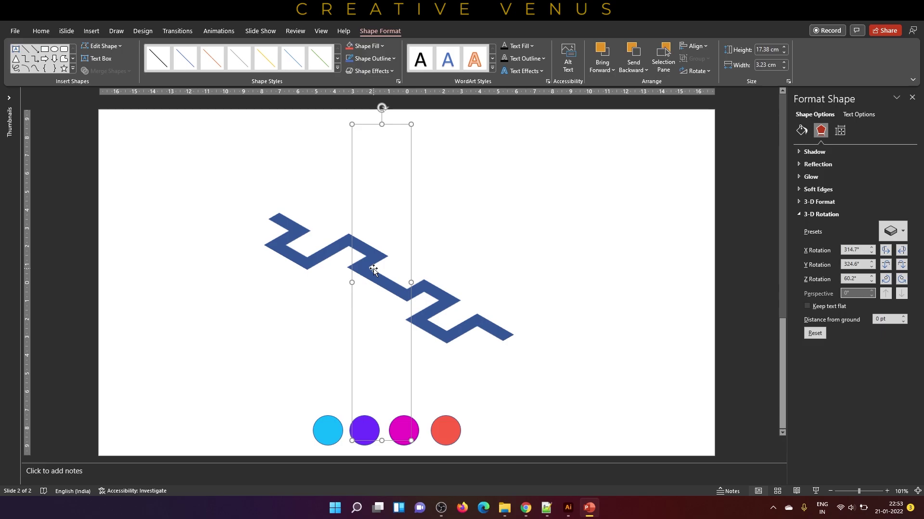
key(ctrl+v)
drag(397, 287, 318, 305)
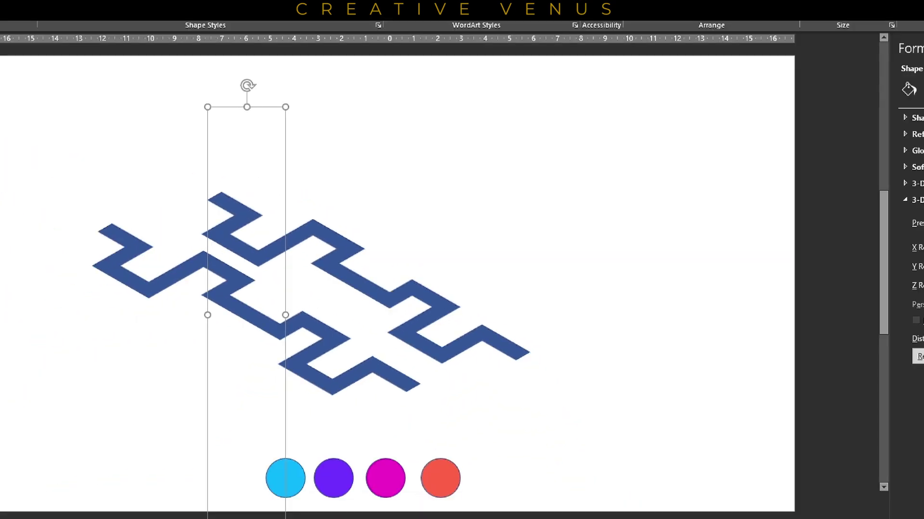
Step: Give the copy a thick 3-D depth extrusion and a white line colour
click(917, 184)
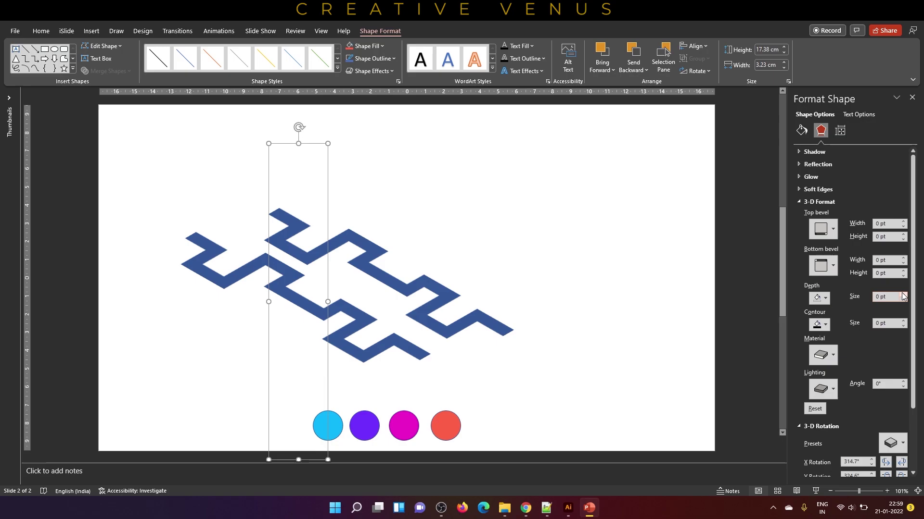
drag(903, 295, 903, 295)
click(801, 130)
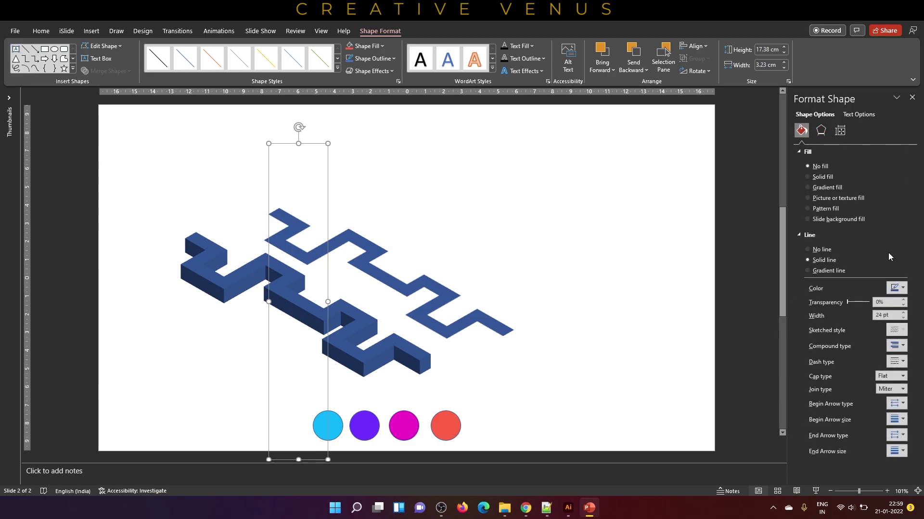
click(896, 287)
click(845, 317)
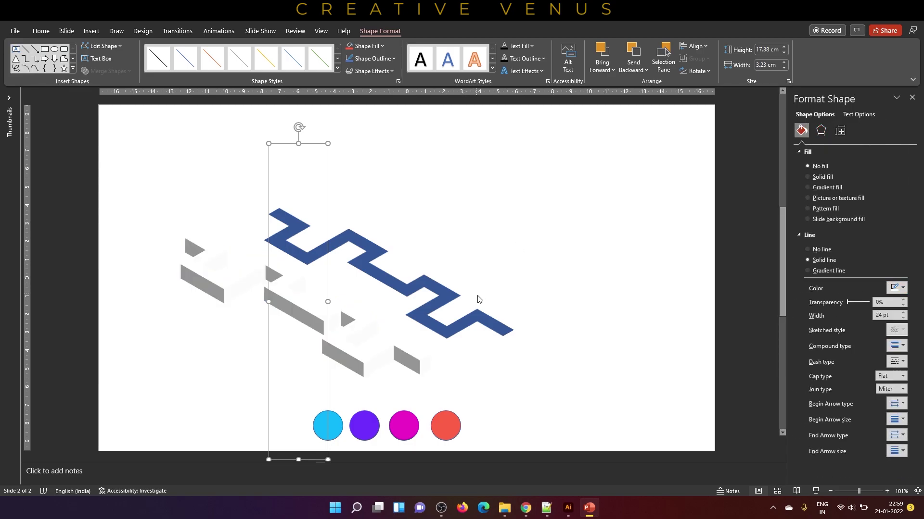
key(Tab)
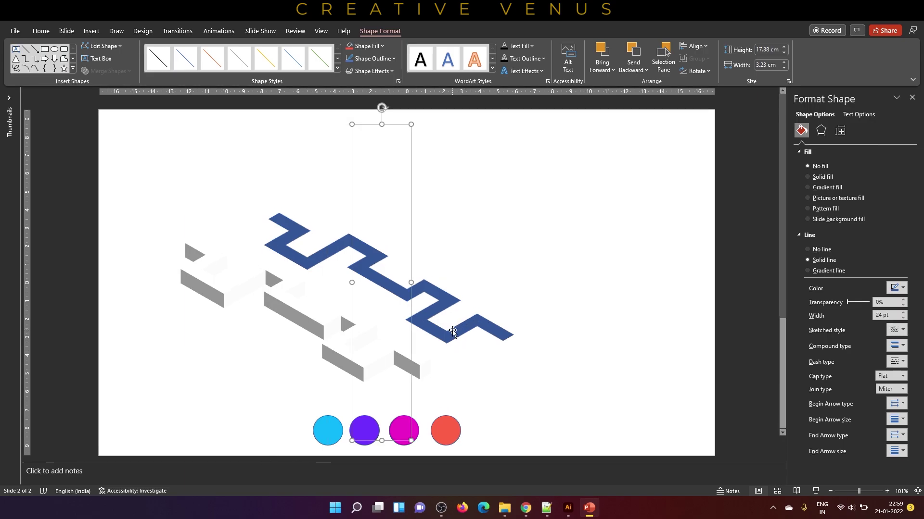
Step: Give the zigzag a Path-type gradient line with four stops, one at 33%
click(827, 189)
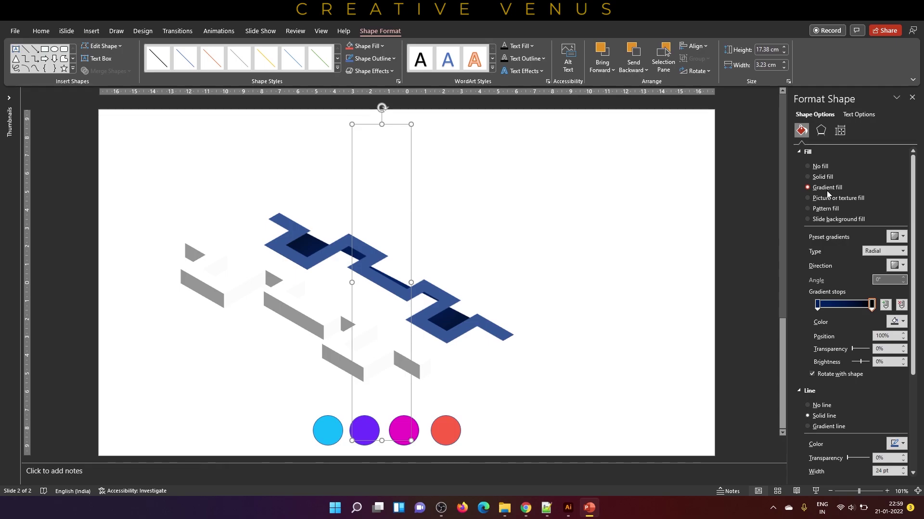
click(821, 166)
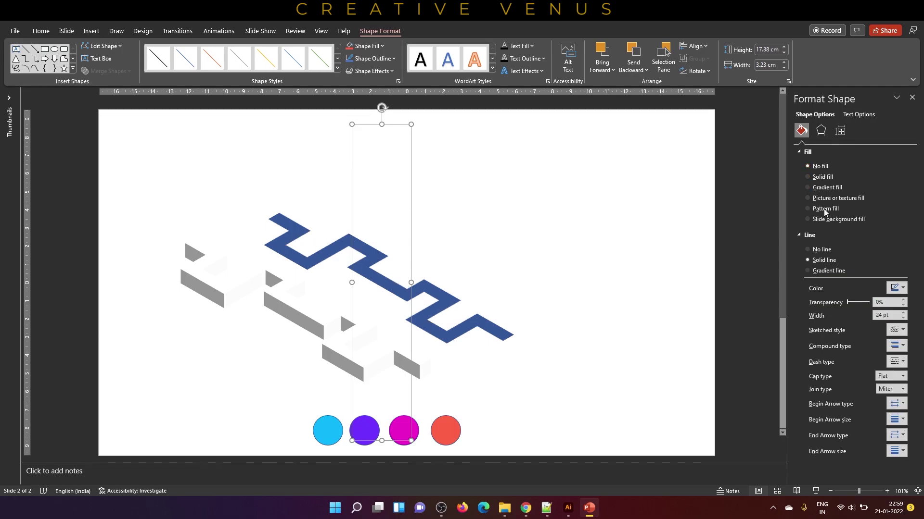
click(827, 271)
click(903, 302)
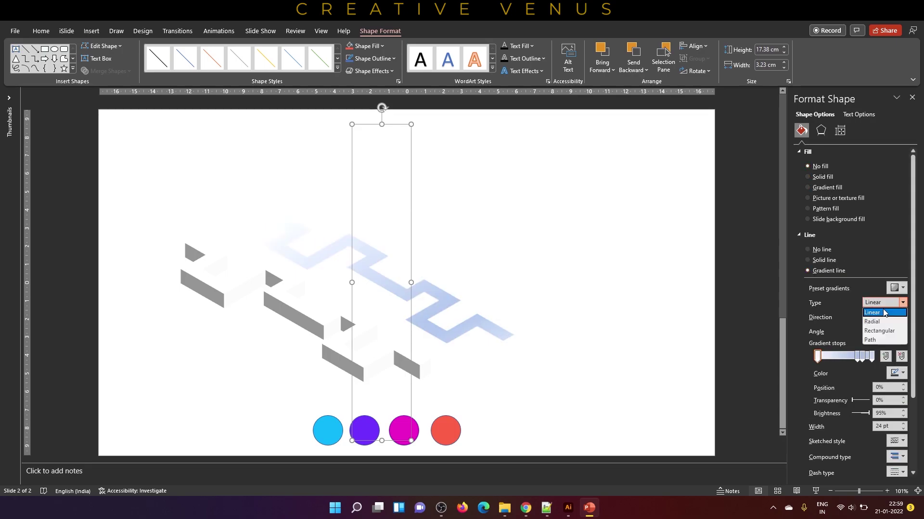
click(885, 337)
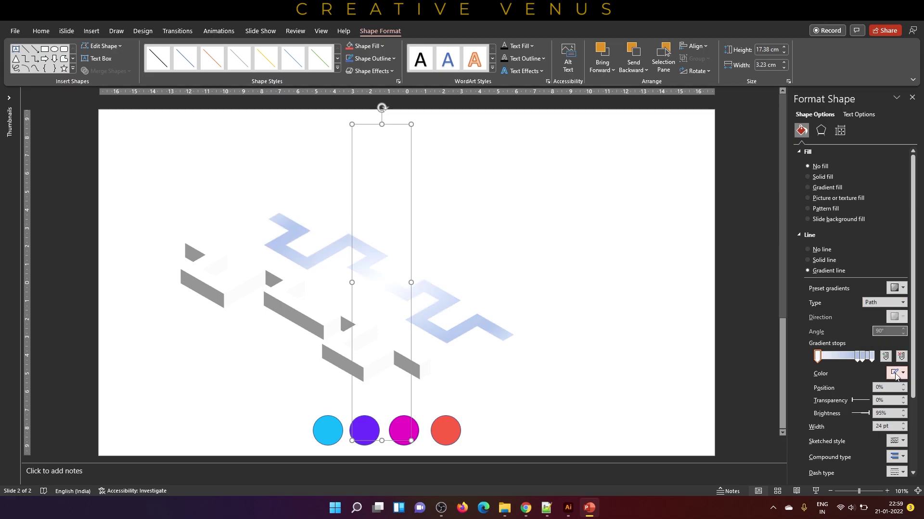
click(886, 356)
drag(862, 358, 817, 357)
click(832, 358)
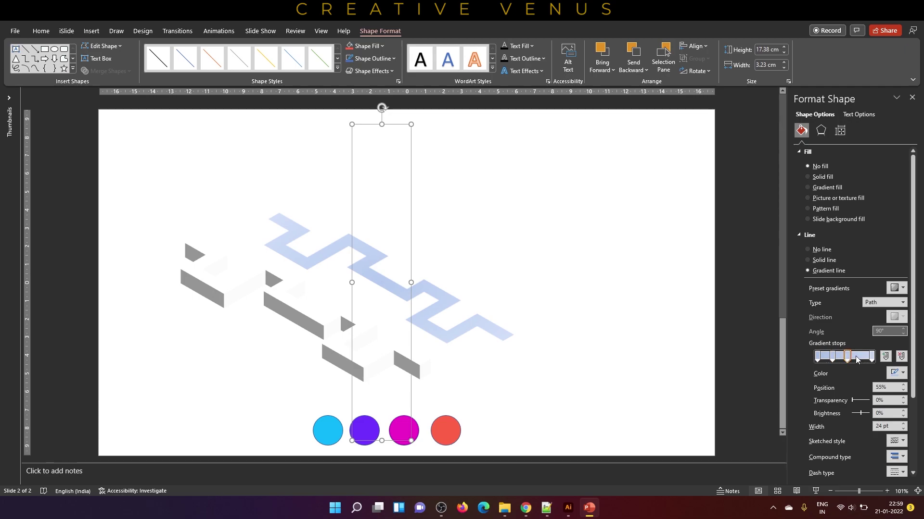
drag(833, 359, 836, 359)
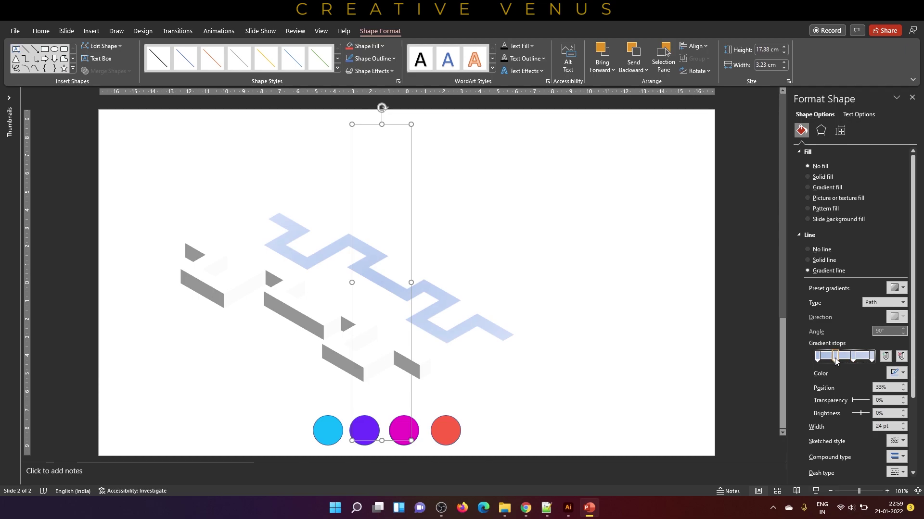
Step: Eyedrop cyan and purple from the circles onto the first two gradient stops
click(895, 373)
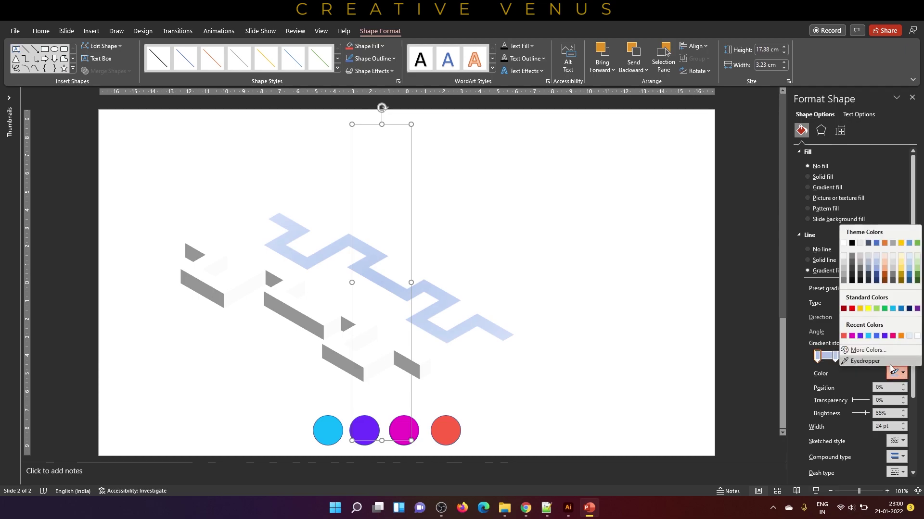
click(861, 374)
click(331, 432)
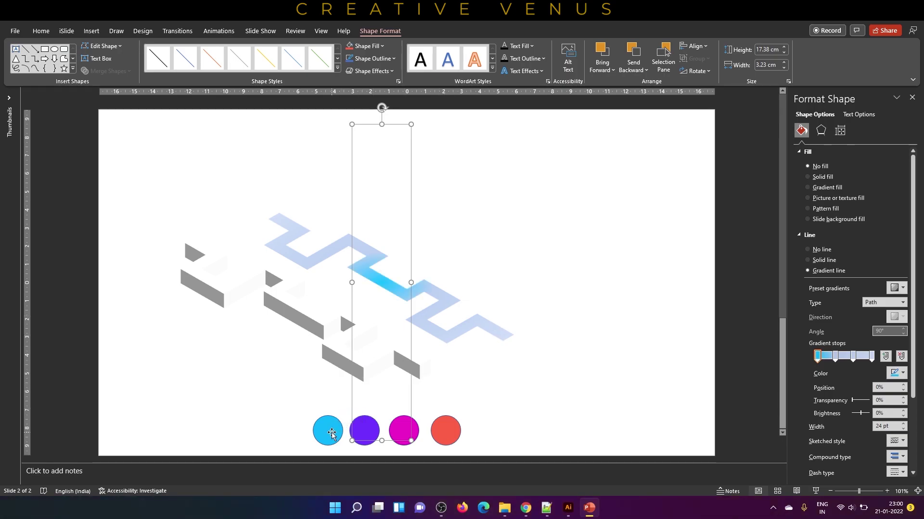
click(834, 357)
click(895, 373)
click(866, 360)
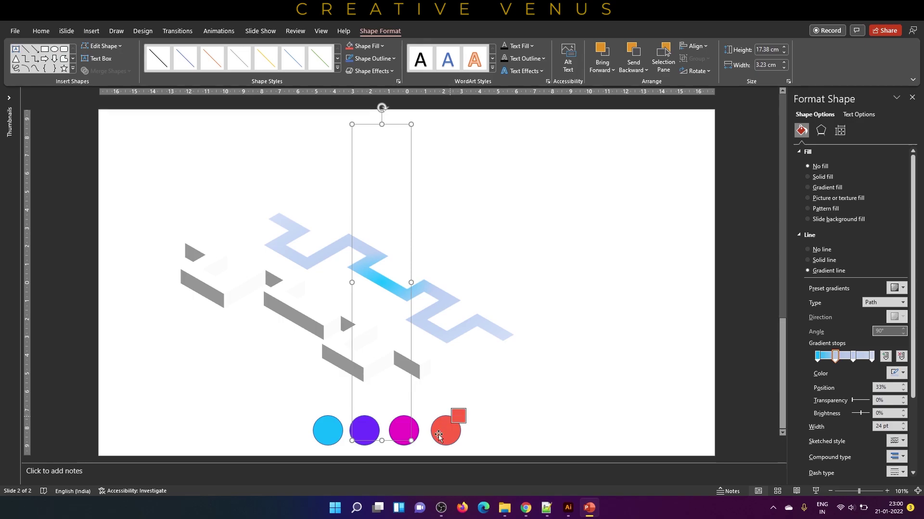
click(364, 430)
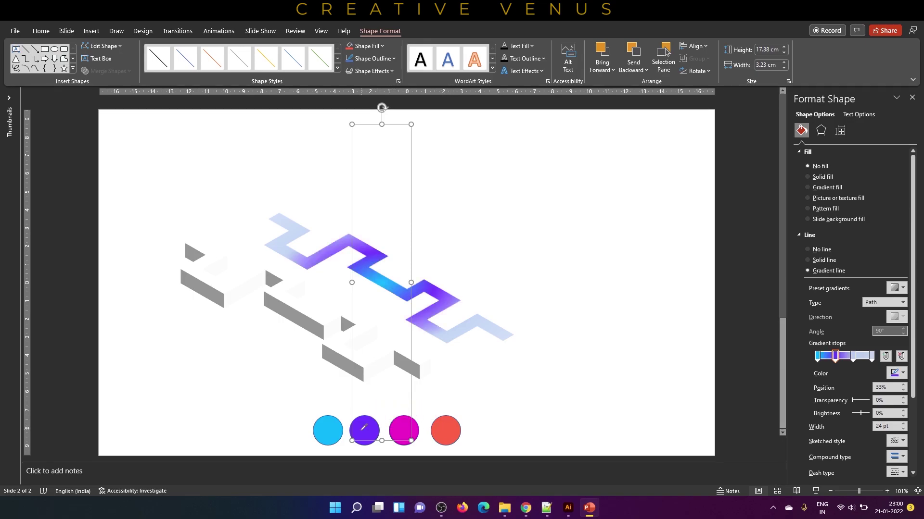
Step: Eyedrop magenta and red from the circles onto the 66% and 100% stops
click(853, 357)
click(896, 372)
click(866, 361)
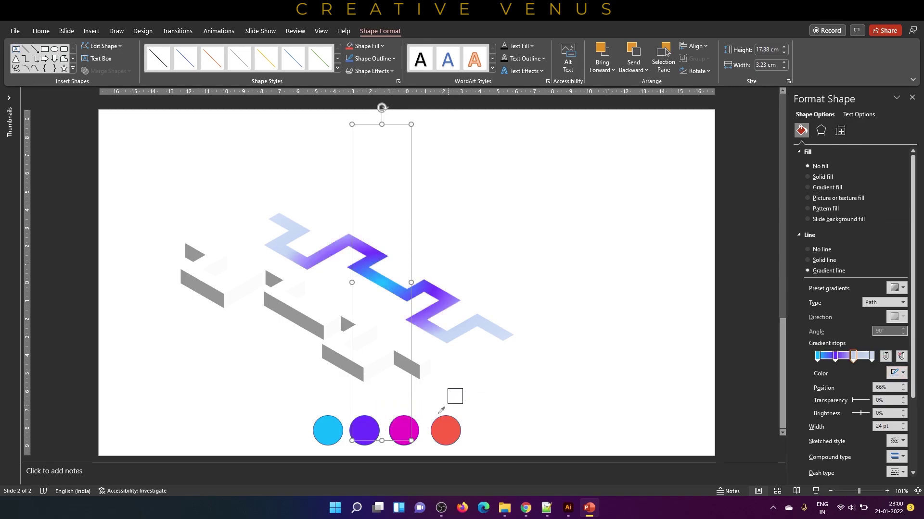
click(399, 429)
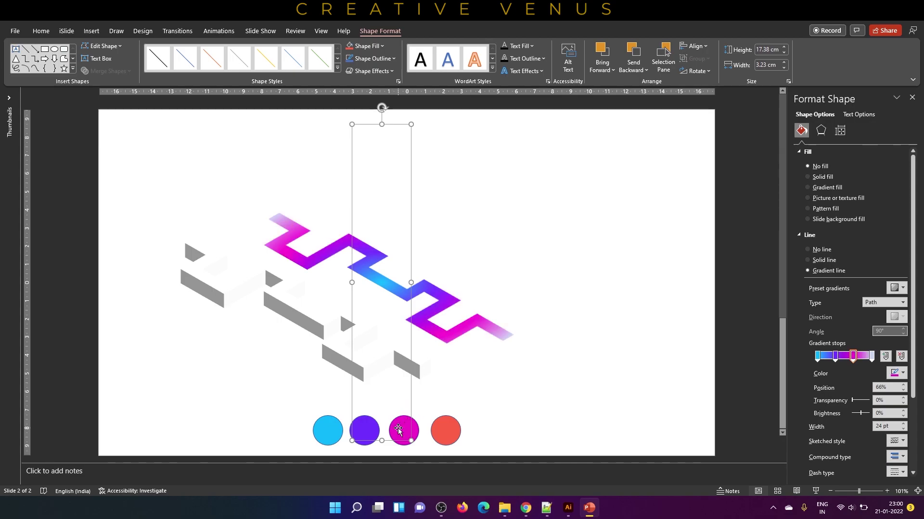
click(872, 360)
click(895, 373)
click(861, 368)
click(447, 430)
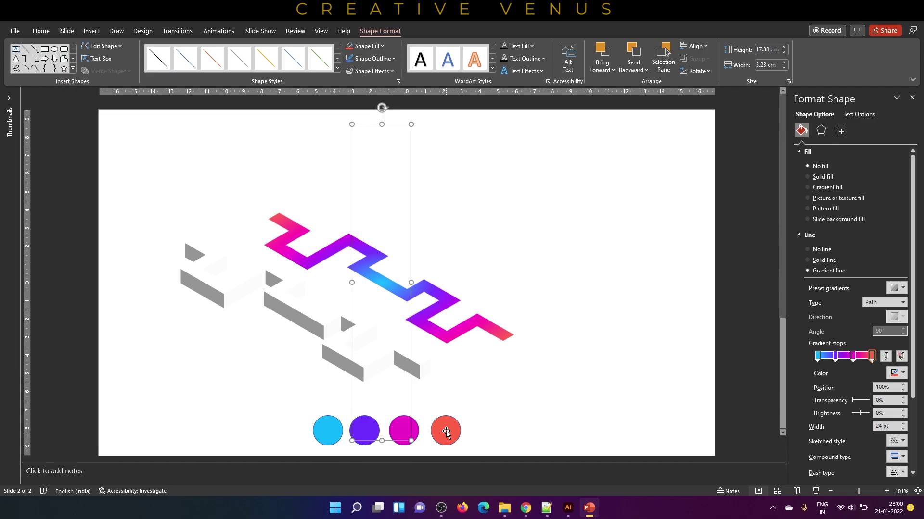
Step: Group the four colour circles, shrink the group, and park it at the slide's bottom edge
click(452, 426)
shift+click(406, 423)
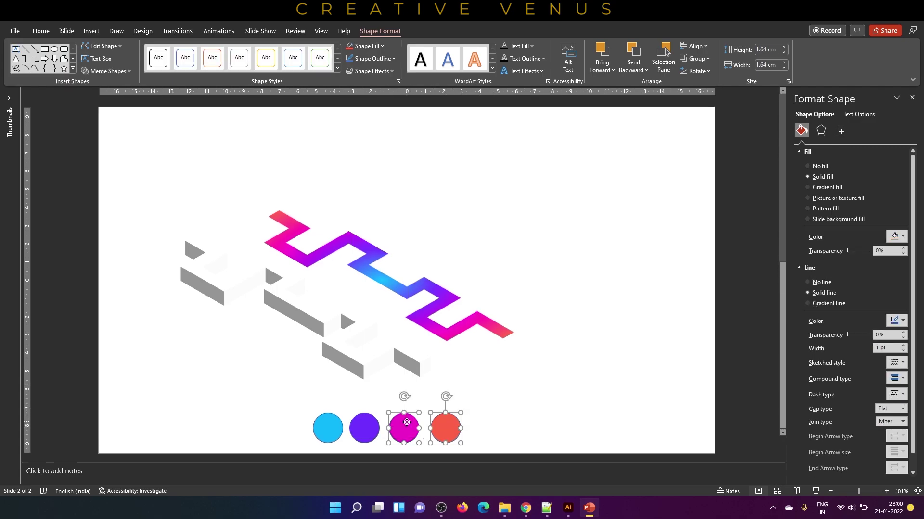
shift+click(365, 427)
shift+click(331, 431)
key(ctrl+g)
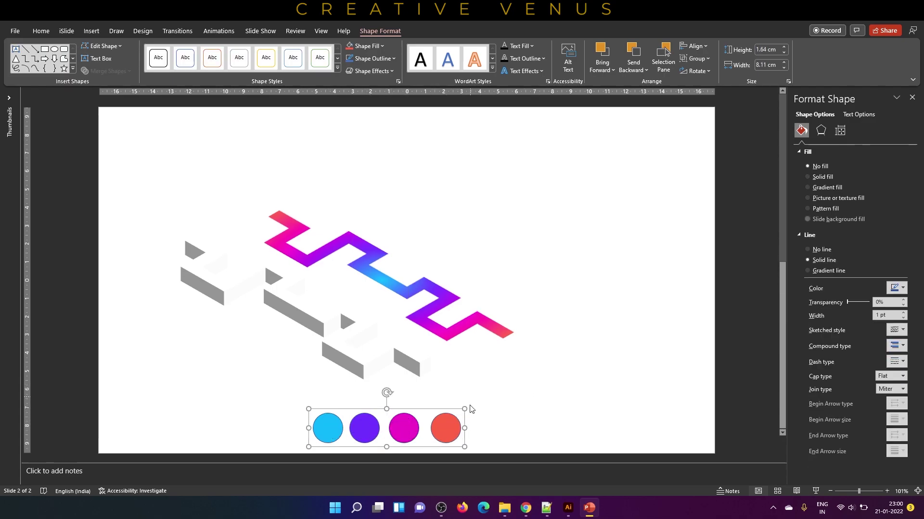
drag(460, 415, 397, 447)
click(410, 437)
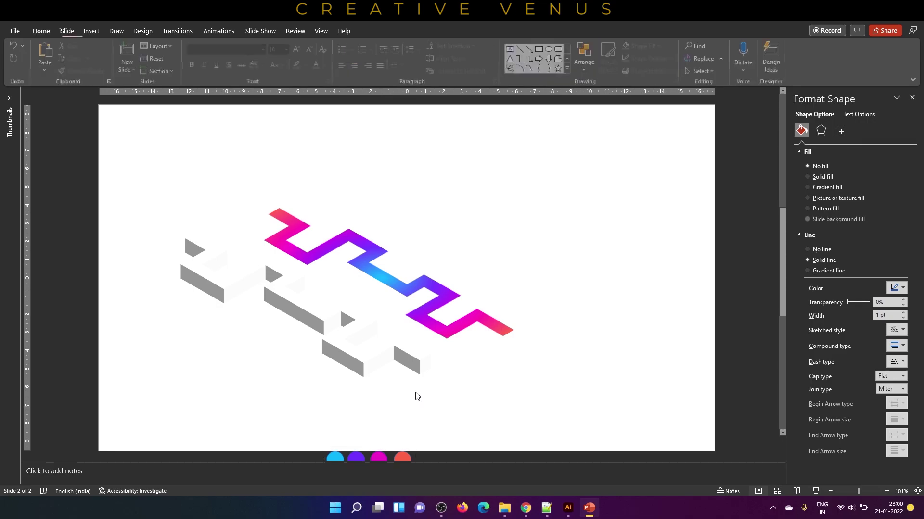
Step: Lay the gradient zigzag on top of the white extruded grey blocks
click(351, 344)
mouse_move(435, 325)
mouse_down()
mouse_move(385, 322)
mouse_move(422, 322)
mouse_up()
right_click(422, 321)
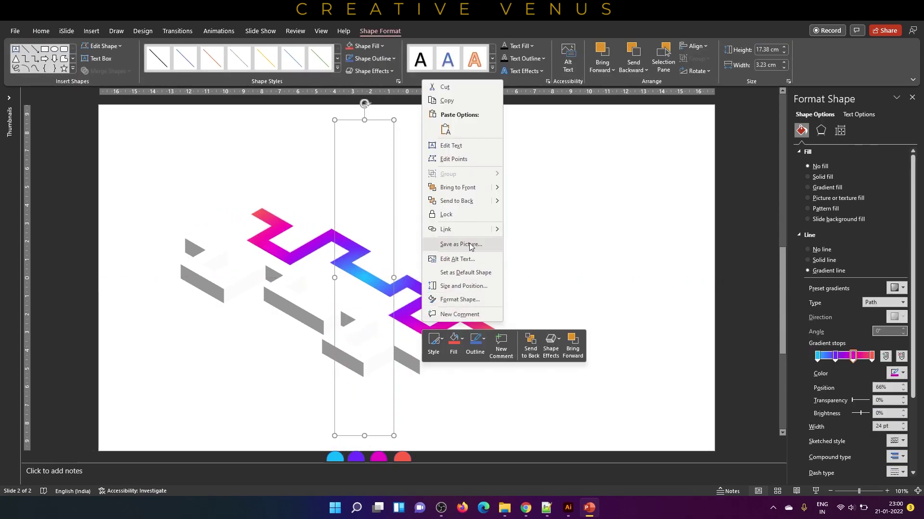
click(437, 327)
drag(418, 330, 354, 353)
drag(154, 422, 527, 185)
drag(519, 423, 79, 115)
Step: Scale the combined 3-D zigzag up slightly around its centre
click(283, 294)
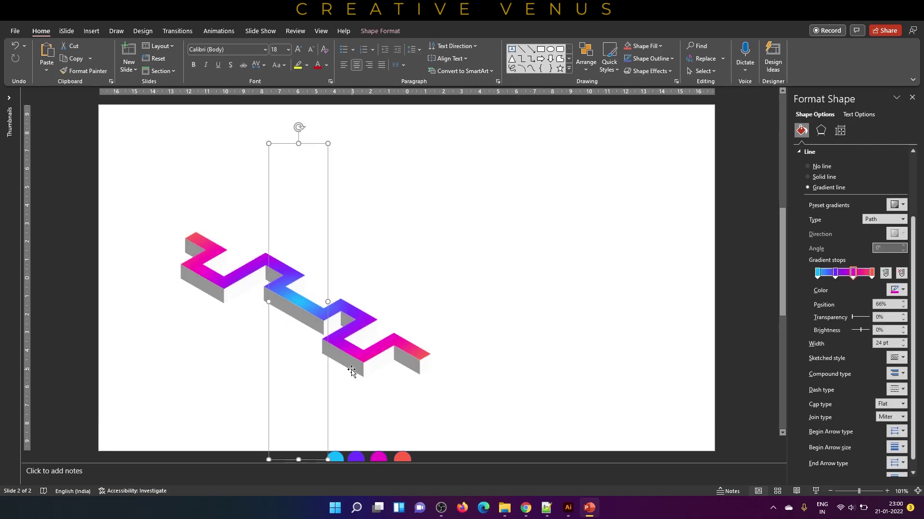
shift+click(380, 455)
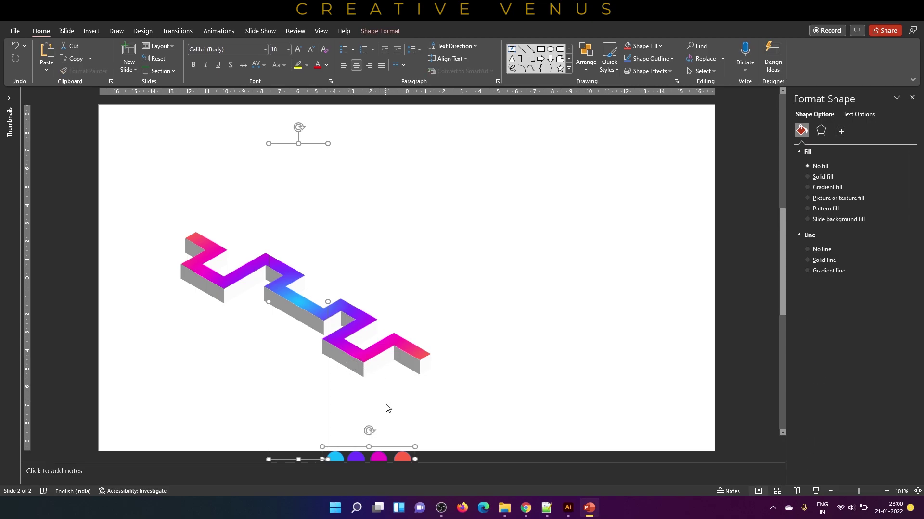
shift+click(413, 446)
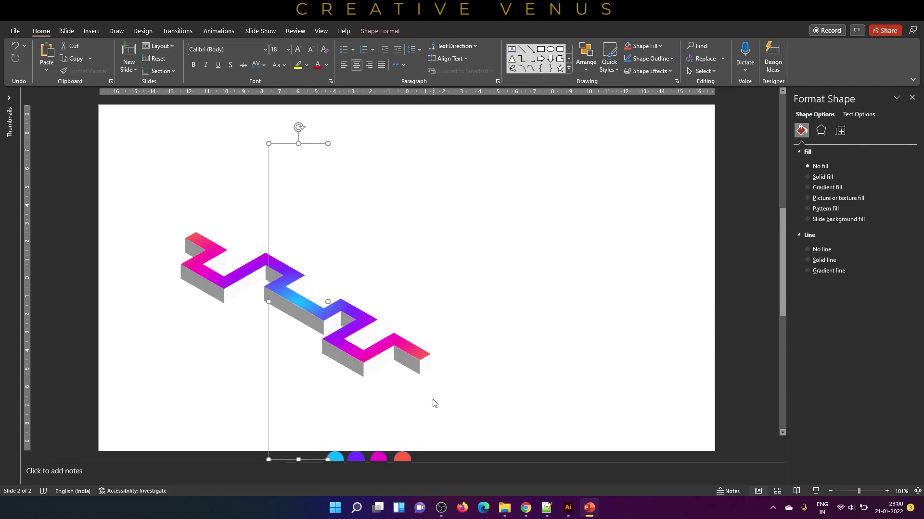
key(shift+Right)
key(shift+Up)
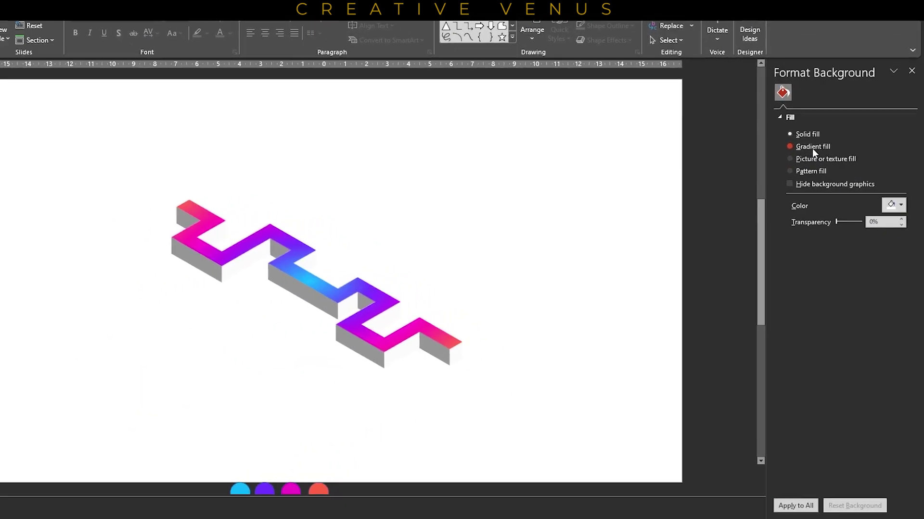
Step: Fill the background with a gradient, delete the middle stops, and make the centre stop dark navy
click(812, 147)
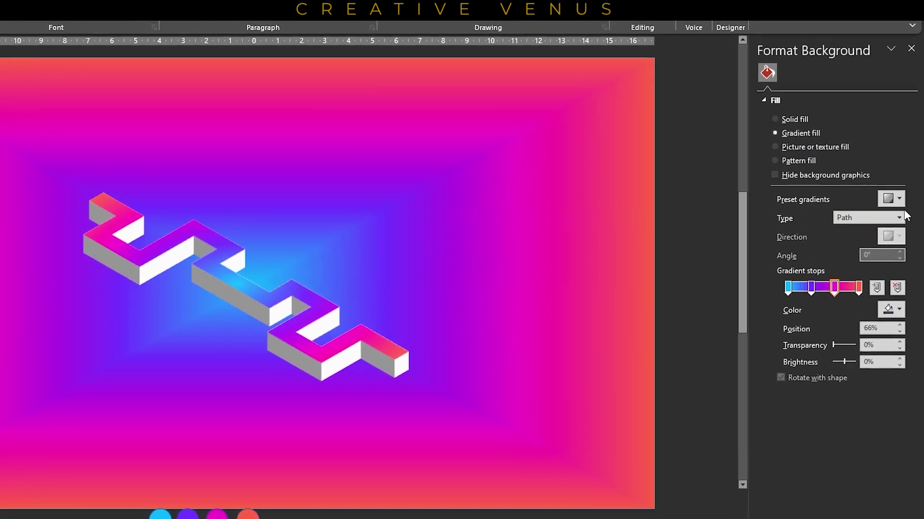
click(897, 288)
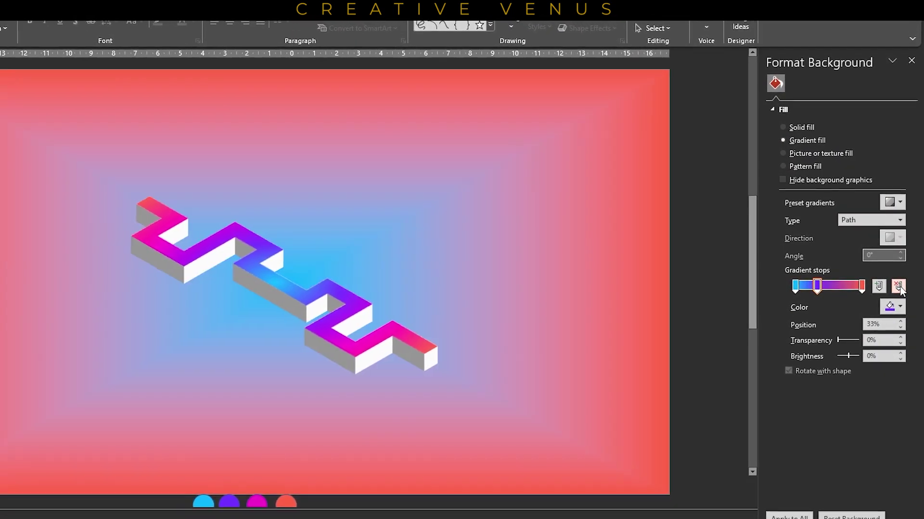
click(898, 288)
click(894, 307)
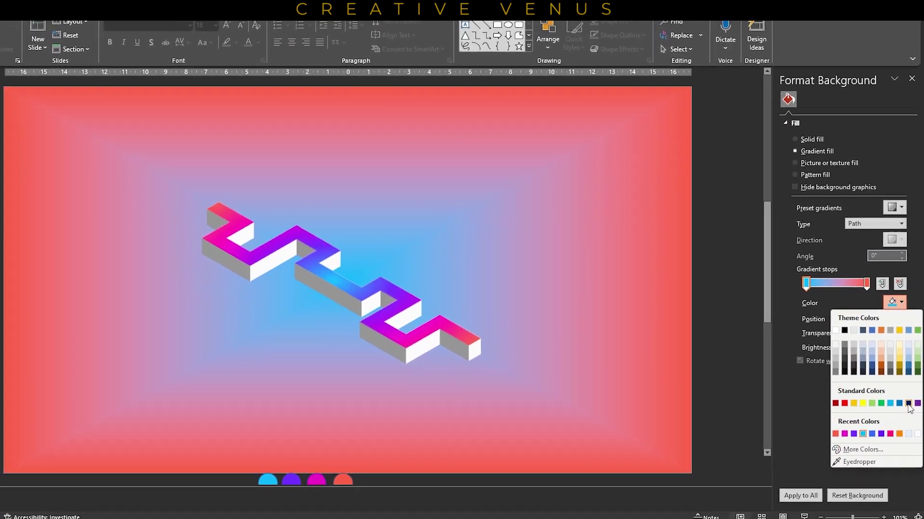
click(908, 408)
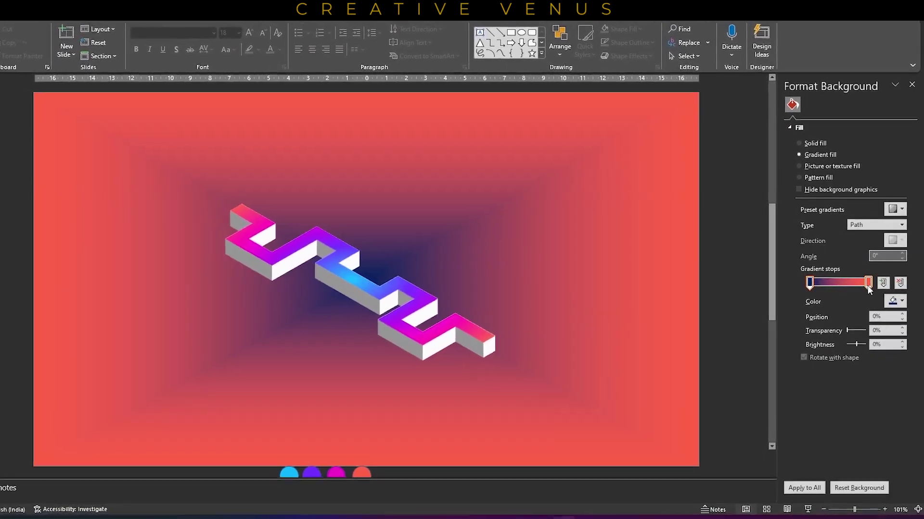
Step: Set the outer stop to navy, make the gradient Radial, and move that stop to 96%
click(868, 283)
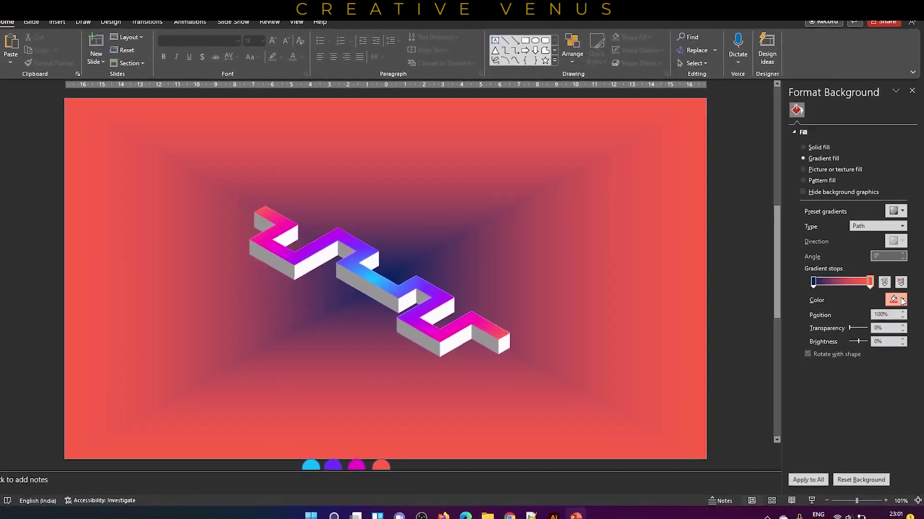
click(895, 301)
click(866, 438)
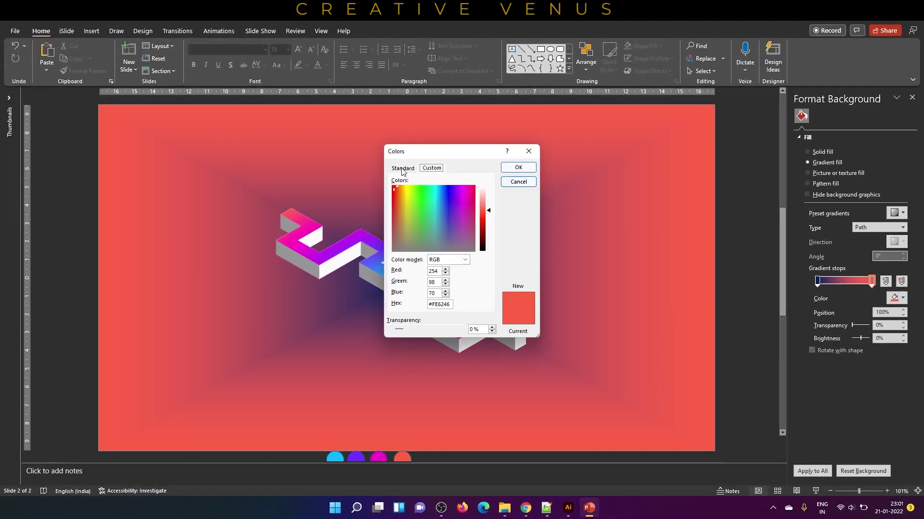
click(402, 168)
click(463, 190)
click(518, 167)
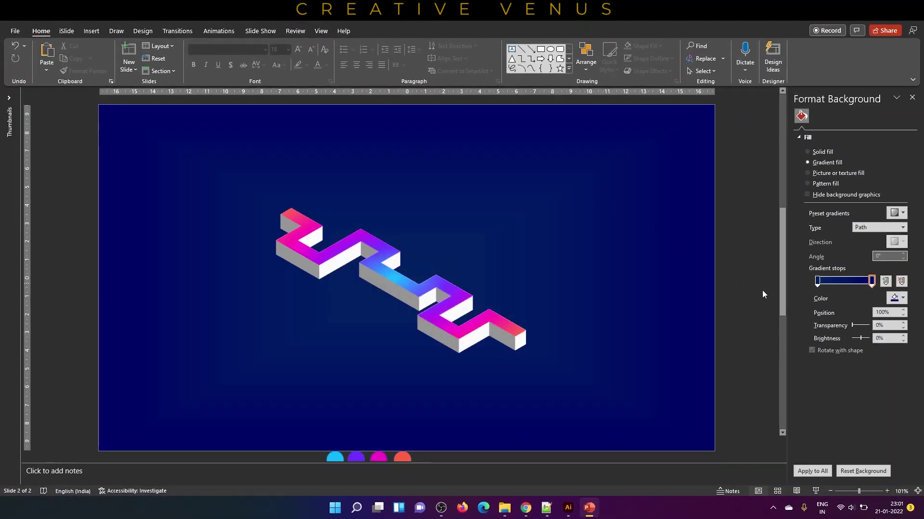
click(893, 226)
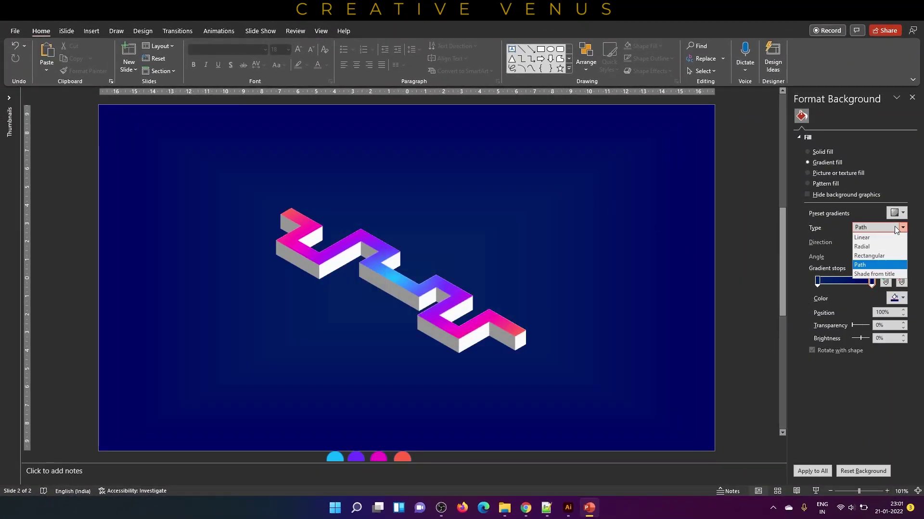
click(867, 249)
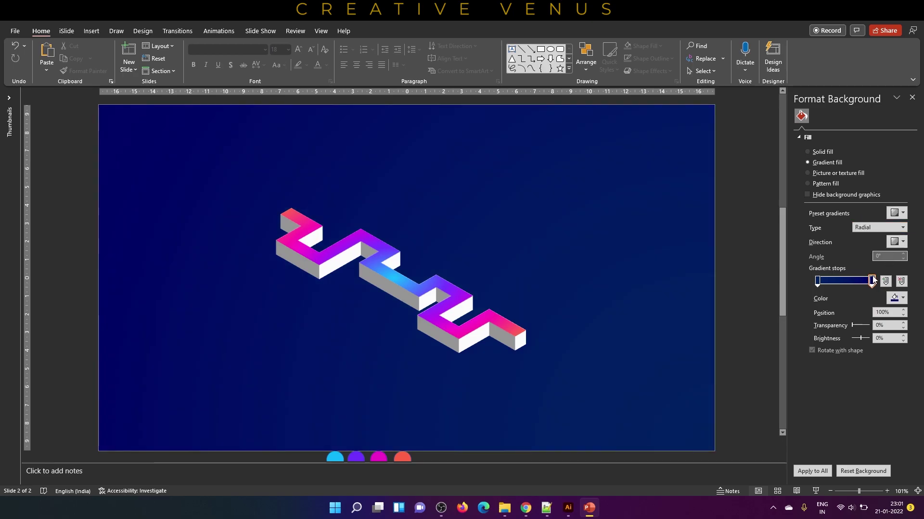
mouse_move(873, 279)
mouse_down()
mouse_move(859, 287)
mouse_move(872, 286)
mouse_up()
Step: Paste the zigzag as a picture and move it down and left
click(478, 339)
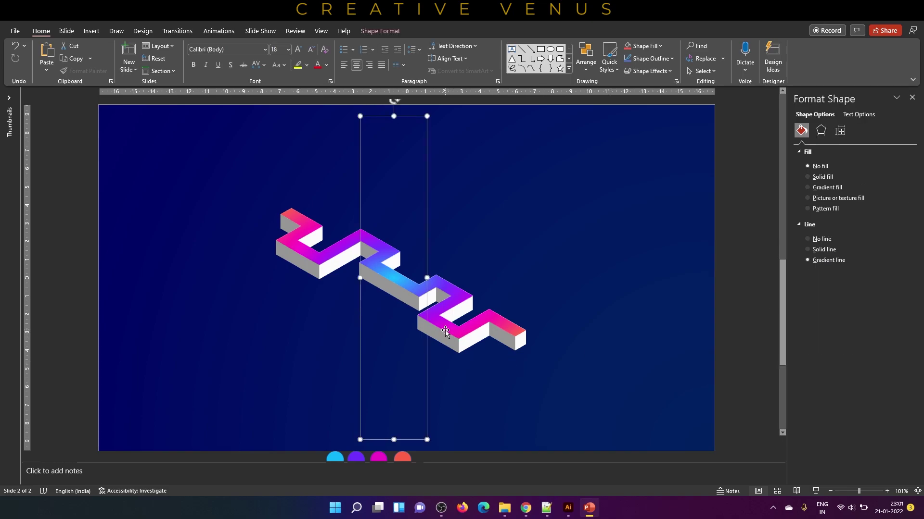
click(178, 315)
right_click(178, 316)
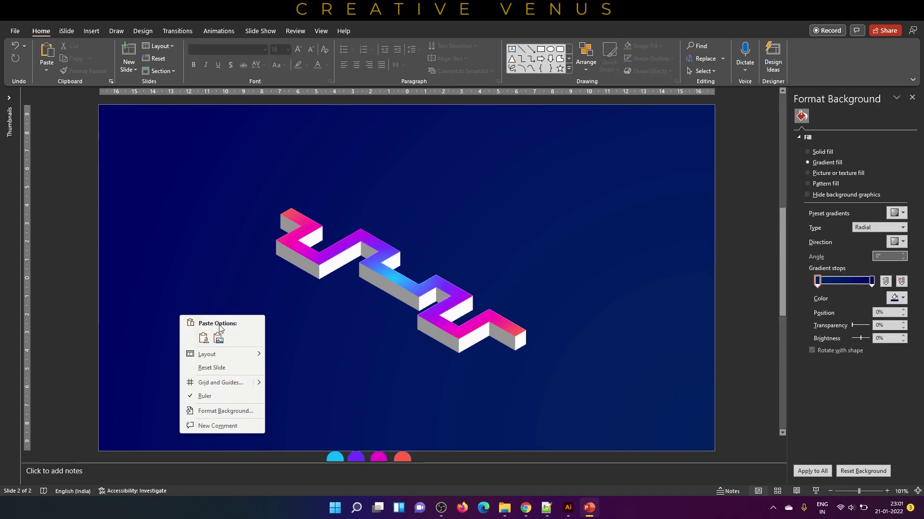
click(218, 342)
drag(408, 277, 287, 343)
Step: Set the picture to -100% sharpness and 49% transparency, then place it behind the zigzag
click(855, 121)
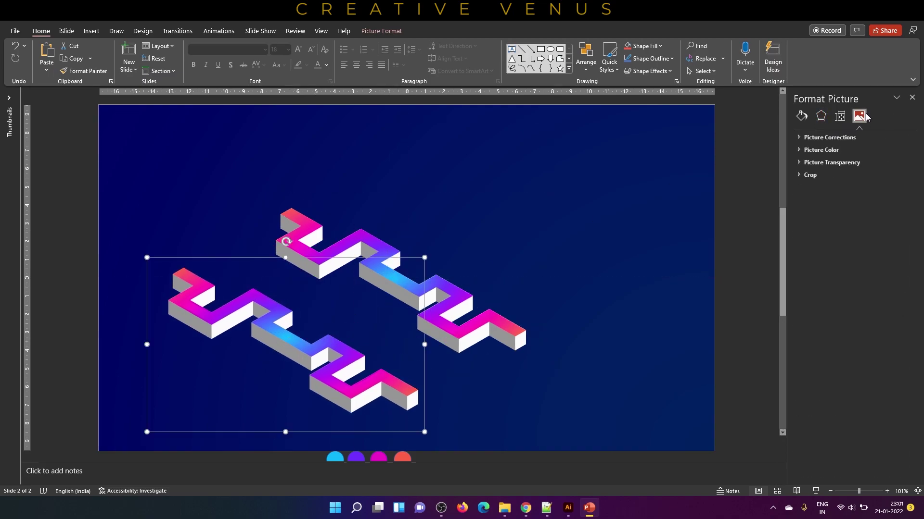
click(830, 138)
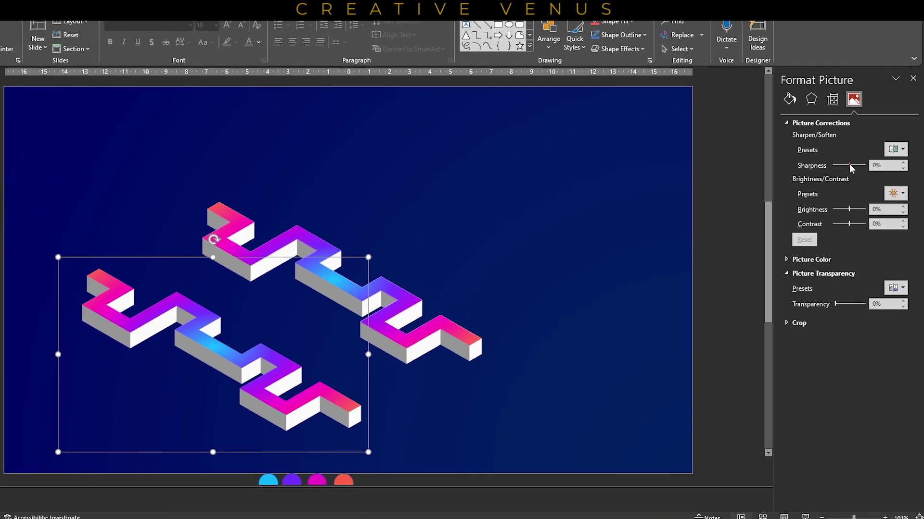
drag(854, 173, 840, 173)
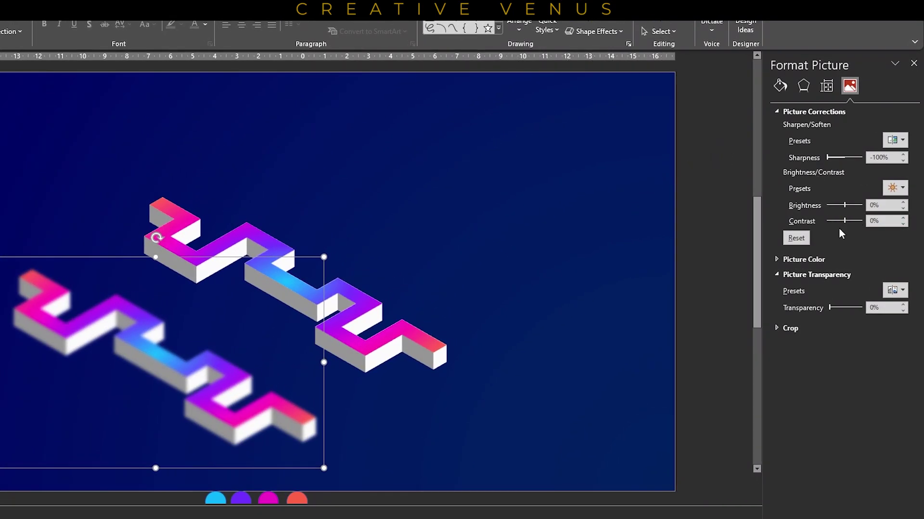
mouse_move(830, 308)
mouse_down()
mouse_move(853, 307)
mouse_move(845, 308)
mouse_up()
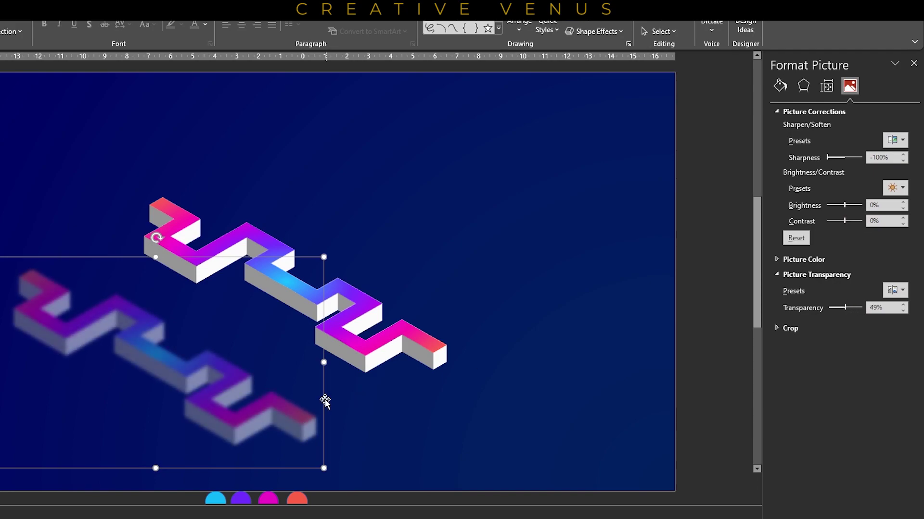
drag(234, 428, 361, 361)
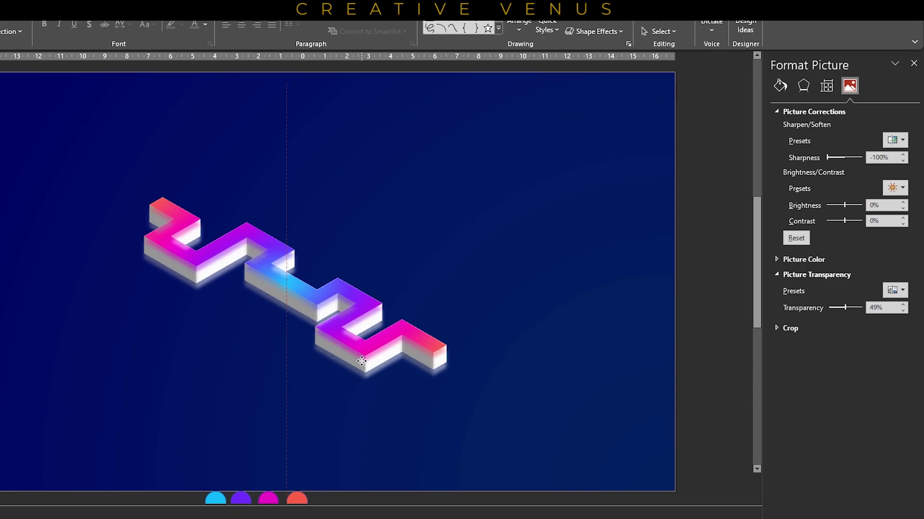
Step: Brighten the glow to 33%, drag a copy lower, and fade it to 77% transparency
click(361, 360)
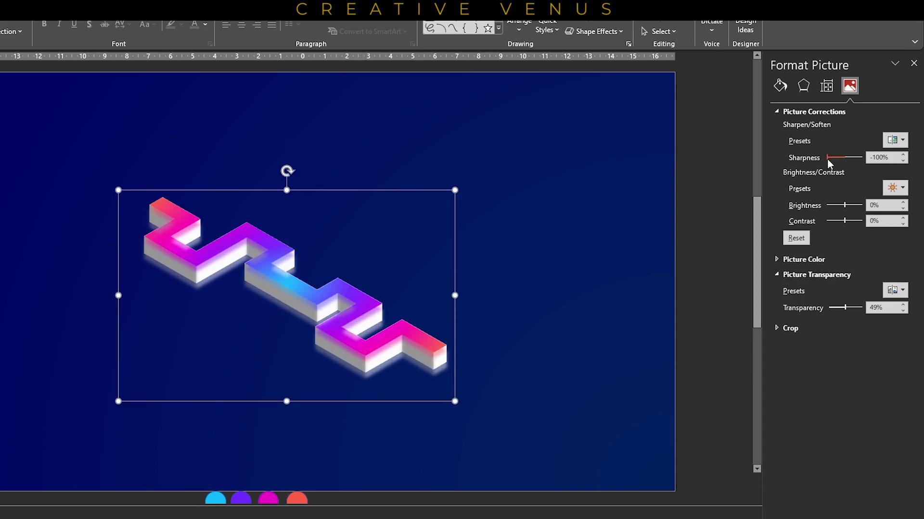
drag(844, 207, 847, 222)
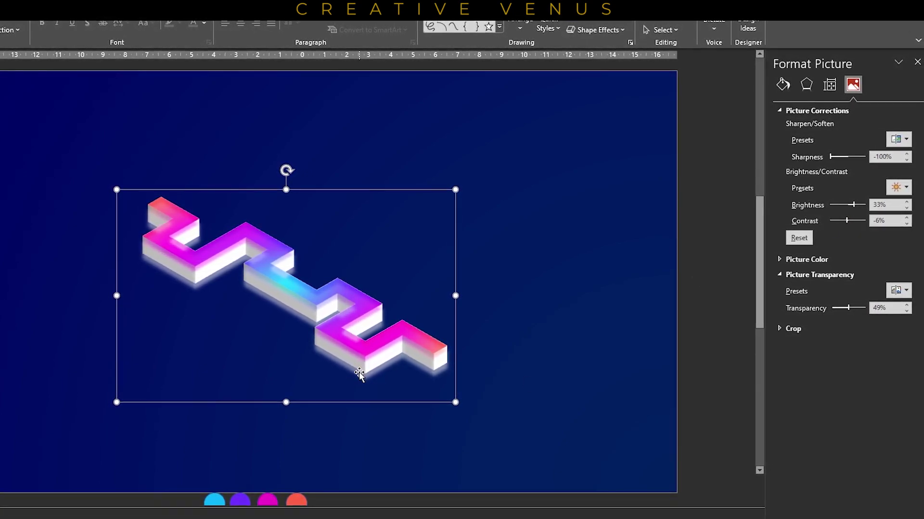
drag(359, 373, 342, 423)
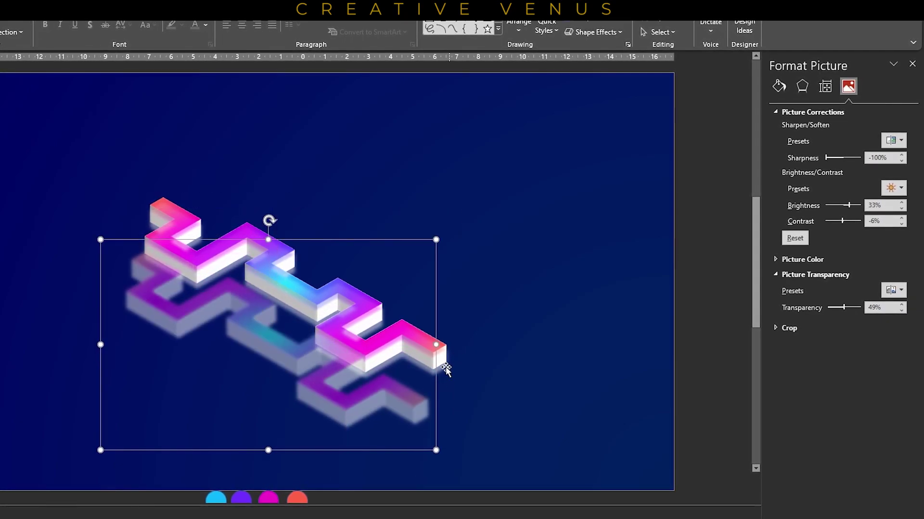
drag(843, 307, 852, 306)
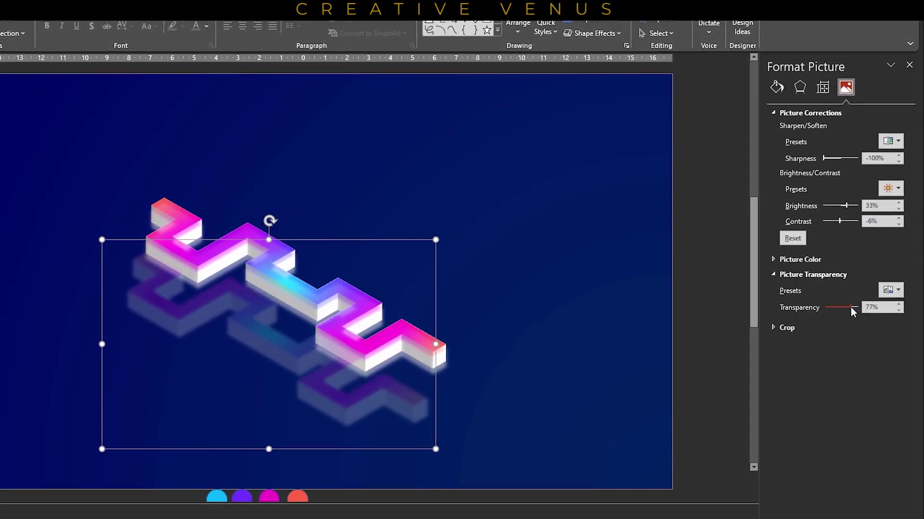
click(803, 259)
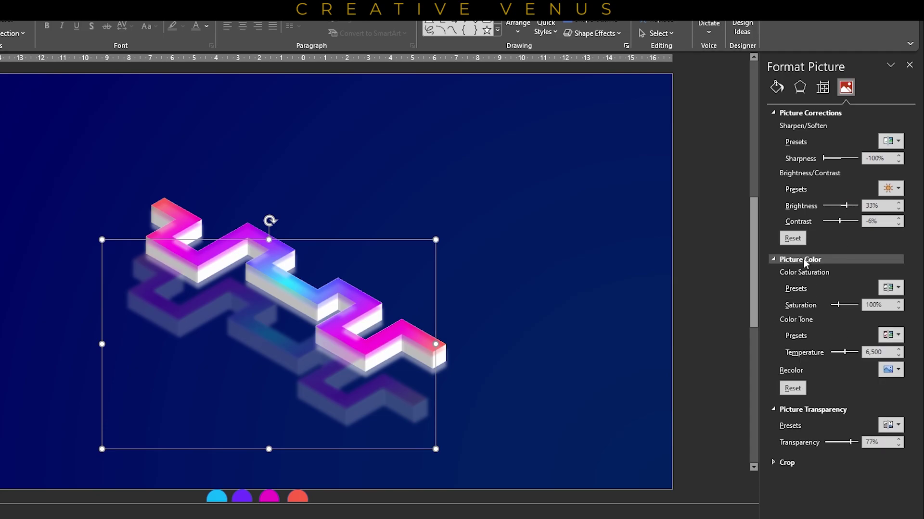
click(804, 259)
Step: Send the reflection copy to the back and align it directly beneath the zigzag
right_click(317, 407)
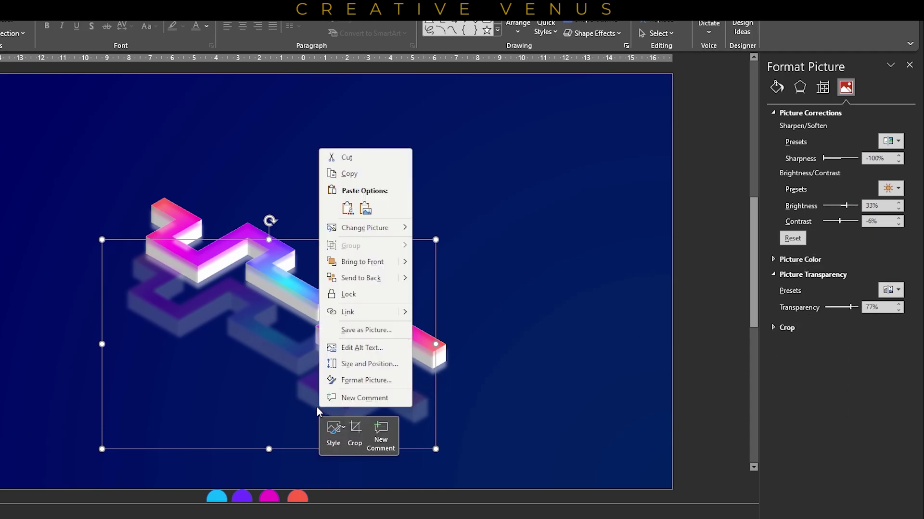
click(353, 282)
mouse_move(332, 403)
mouse_down()
mouse_move(327, 383)
mouse_move(316, 404)
mouse_move(323, 412)
mouse_up()
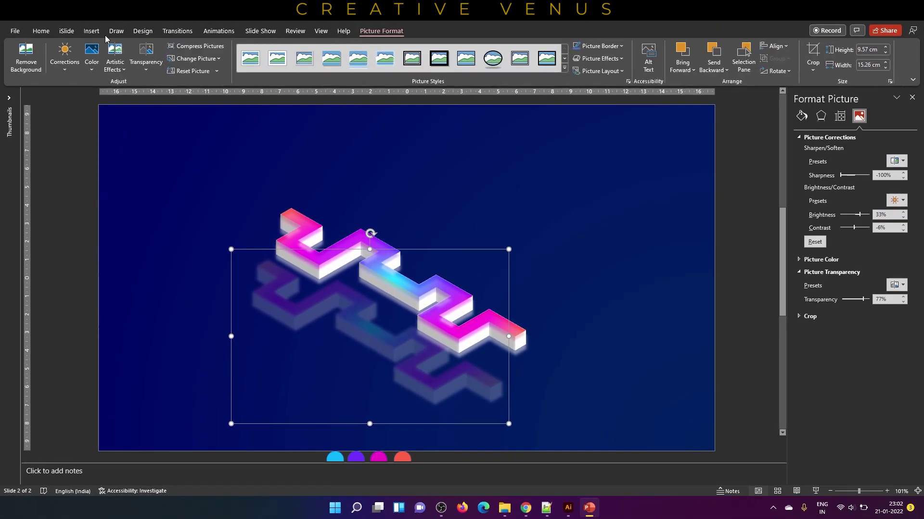
key(ctrl+a)
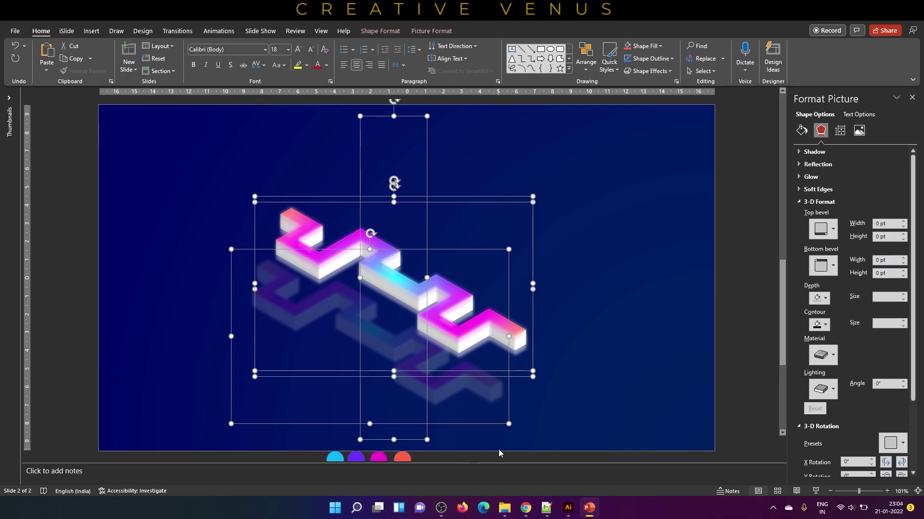
click(498, 446)
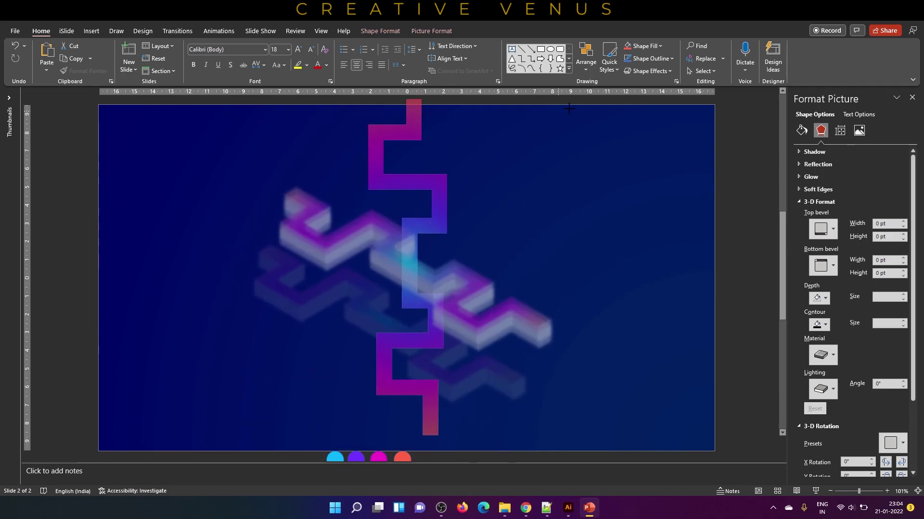
click(434, 405)
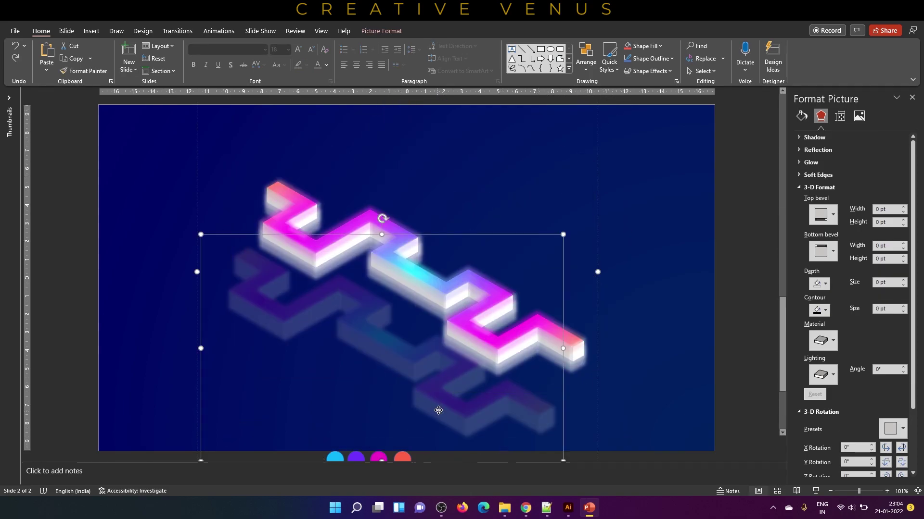
drag(434, 405, 455, 375)
click(658, 344)
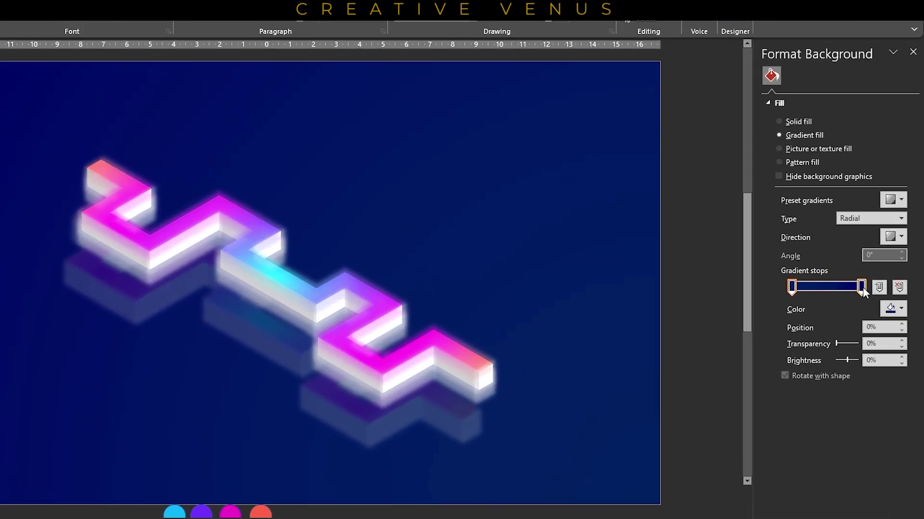
Step: Set the outer background stop to #000066, choose the centre direction, and pull the stop to about 49%
click(871, 281)
click(896, 298)
click(855, 478)
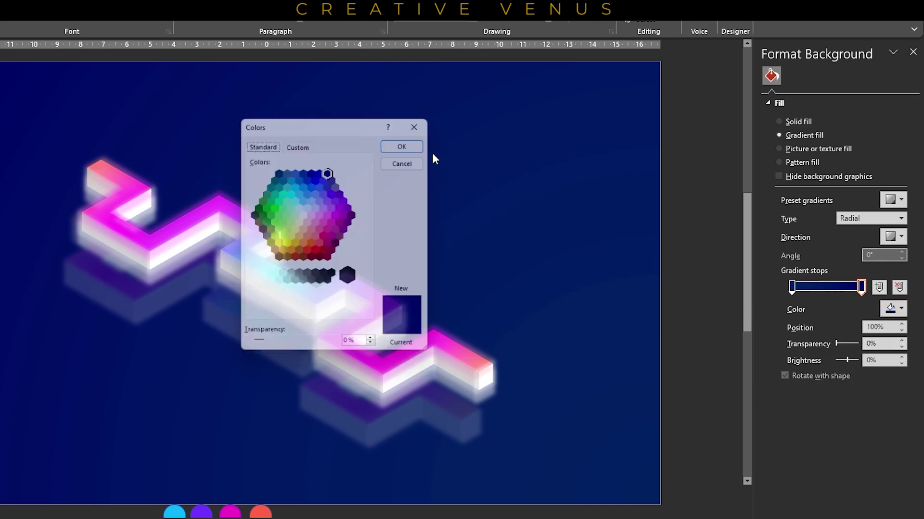
click(304, 143)
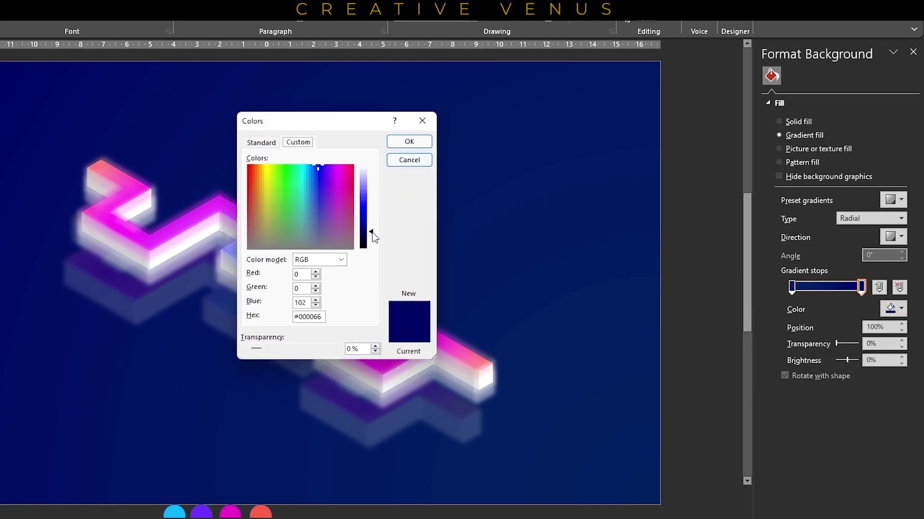
click(409, 141)
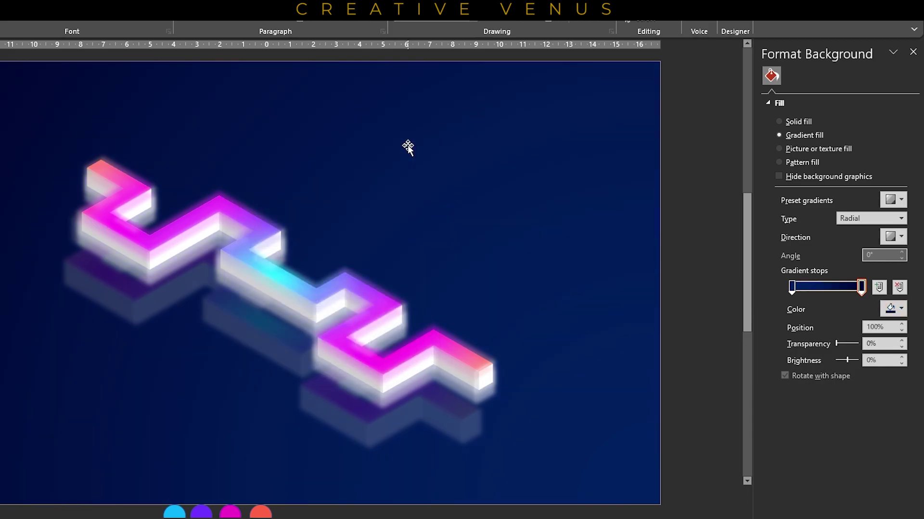
click(895, 236)
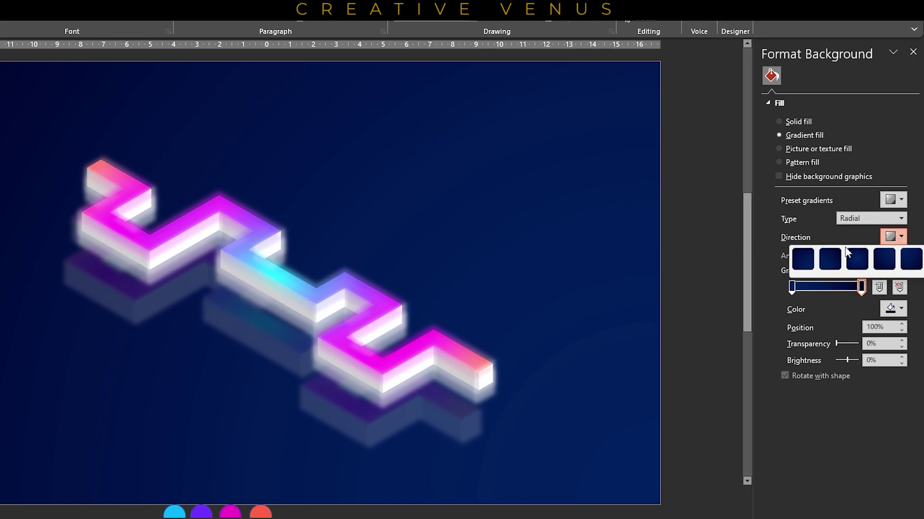
click(856, 262)
mouse_move(858, 288)
mouse_down()
mouse_move(820, 287)
mouse_move(843, 283)
mouse_up()
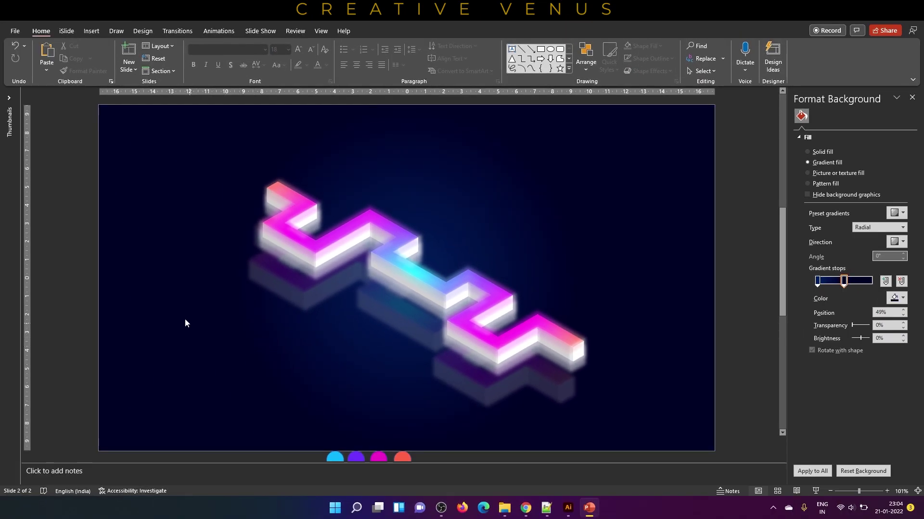
Step: Draw a small oval circle at the slide's upper left
click(89, 31)
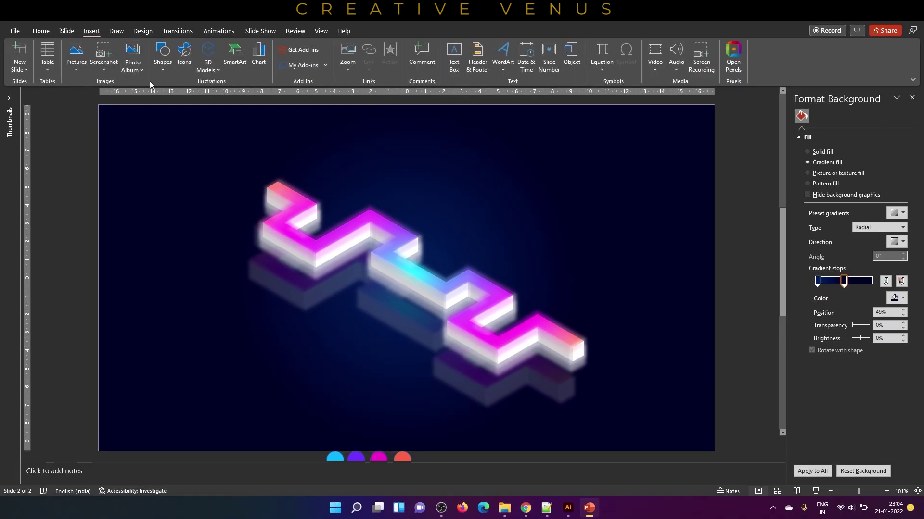
click(161, 68)
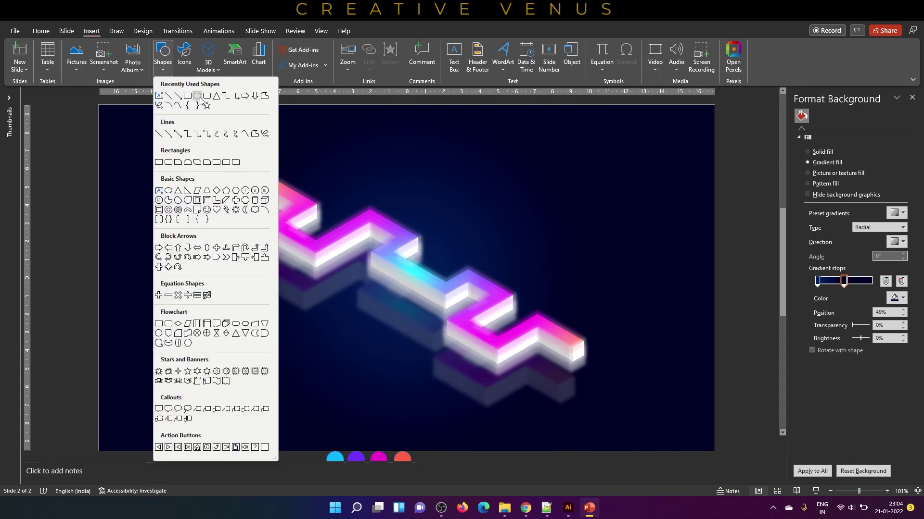
click(197, 96)
drag(149, 187, 162, 208)
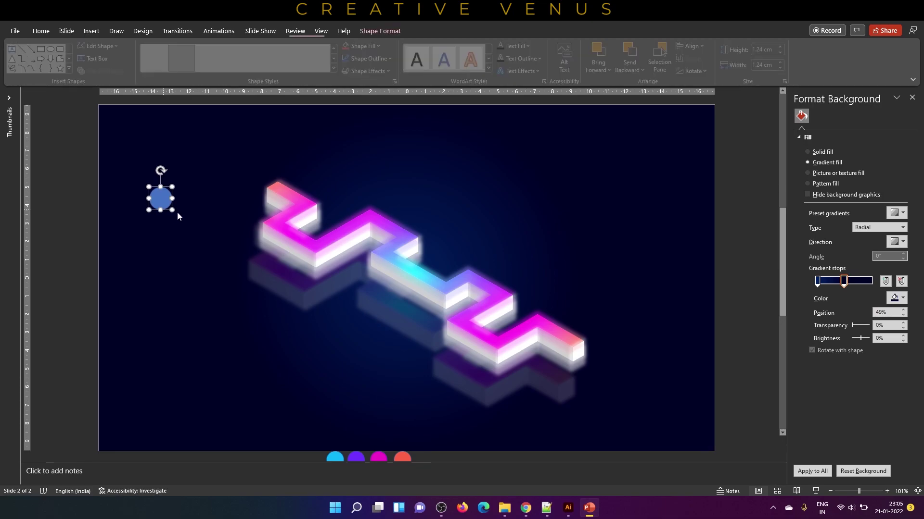
Step: Draw a teardrop below the circle and rotate it to point downward
click(91, 31)
click(163, 73)
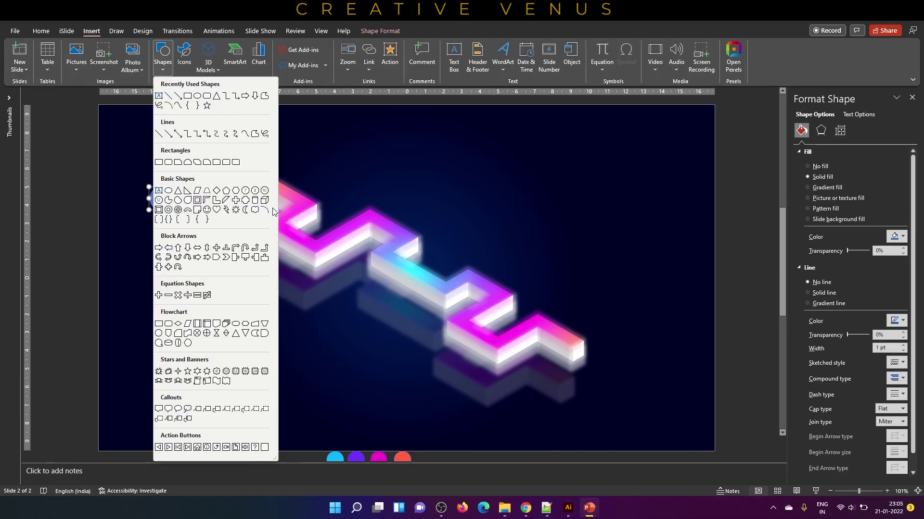
click(186, 199)
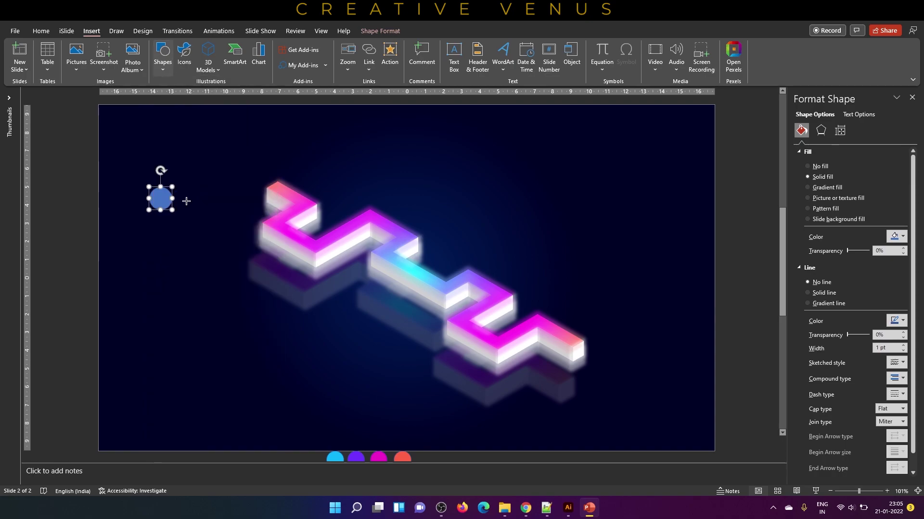
drag(153, 245, 186, 278)
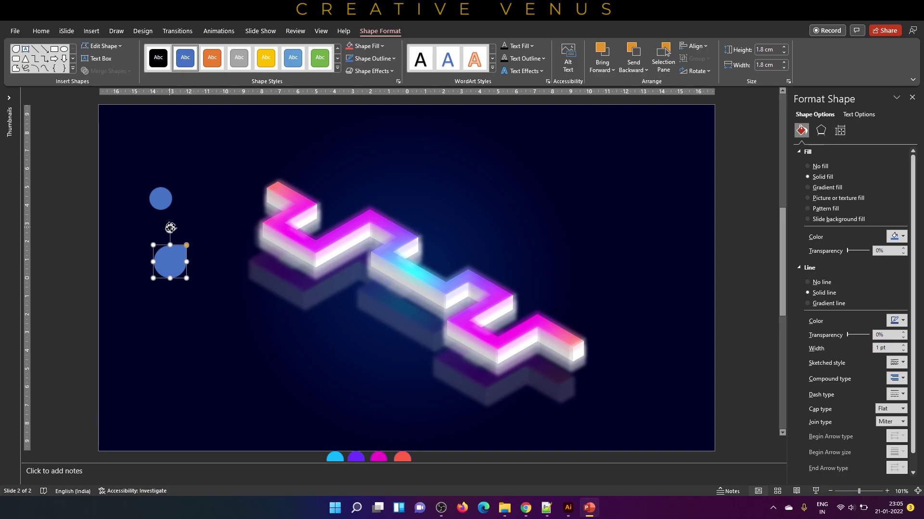
drag(169, 227, 192, 286)
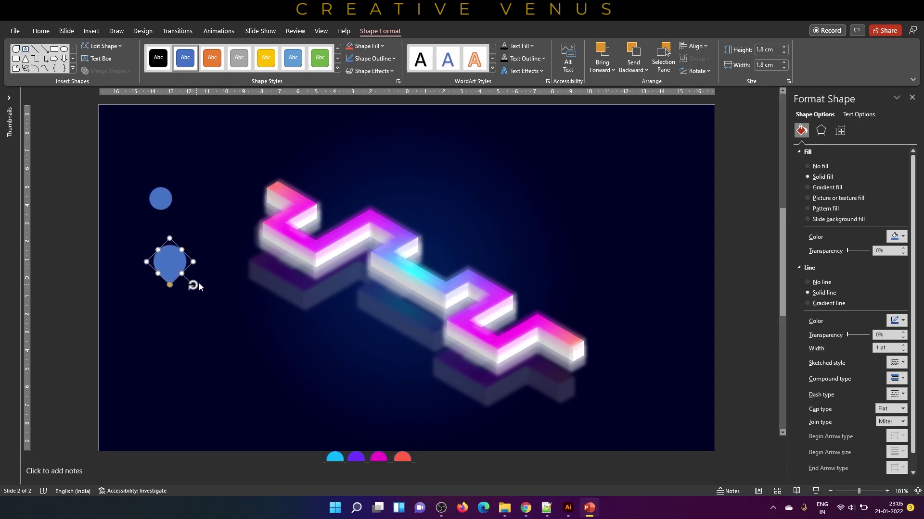
Step: Fill the circle white with no outline, and eyedrop the zigzag's pink onto the teardrop
click(166, 206)
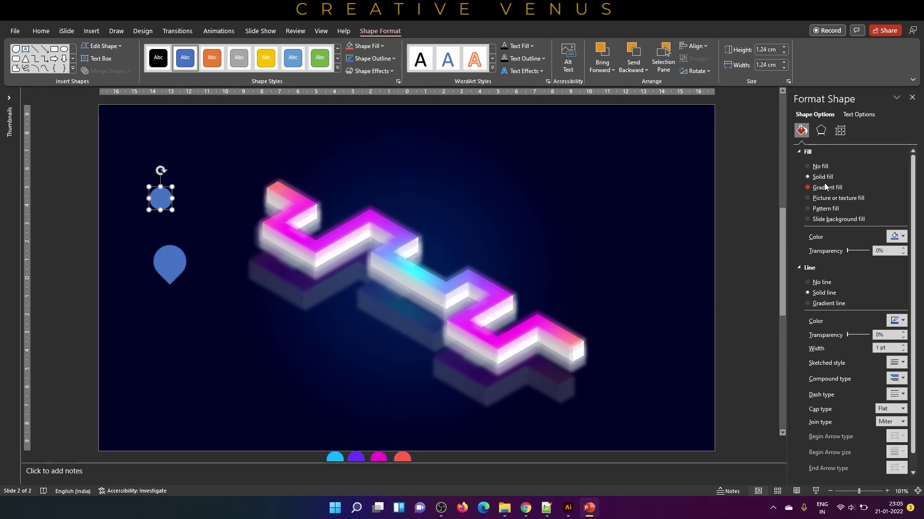
click(898, 236)
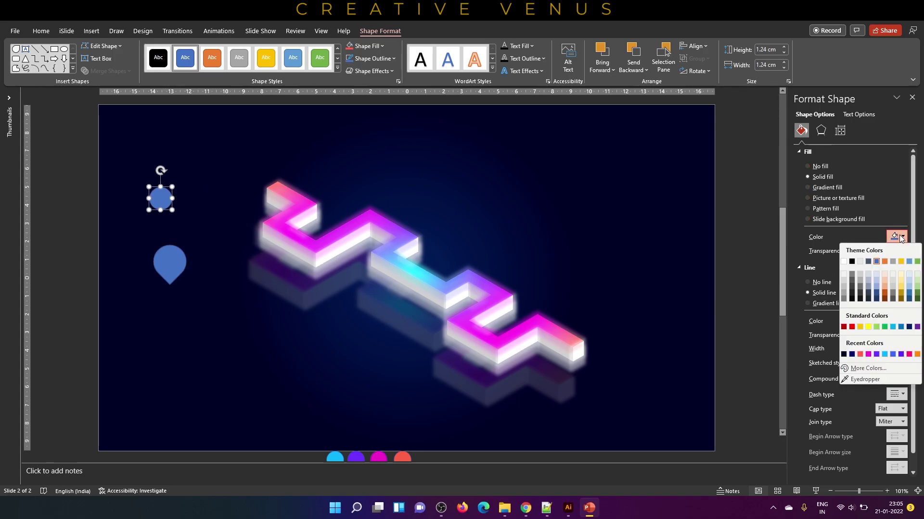
click(843, 261)
click(818, 282)
click(174, 267)
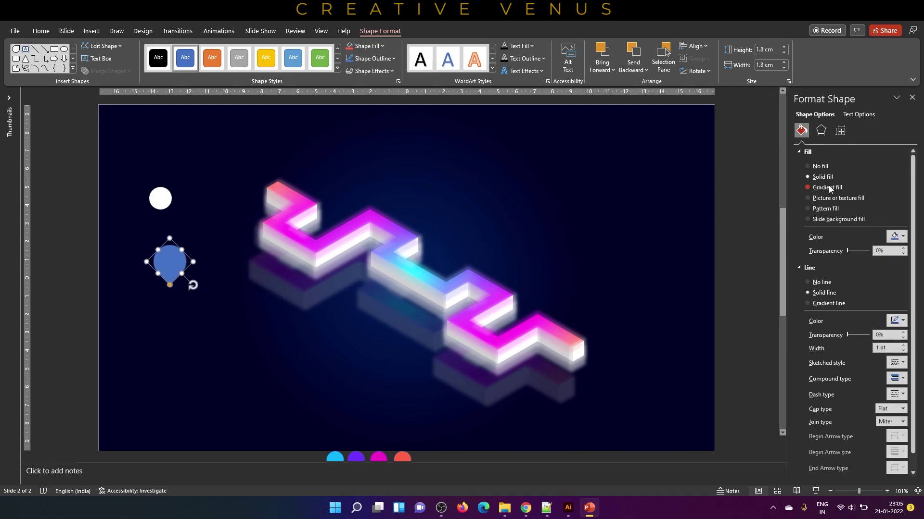
click(898, 236)
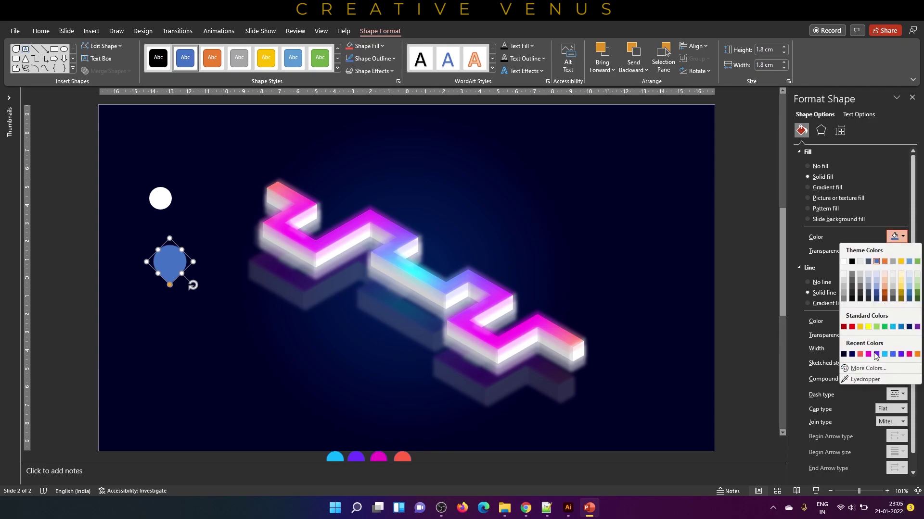
click(865, 380)
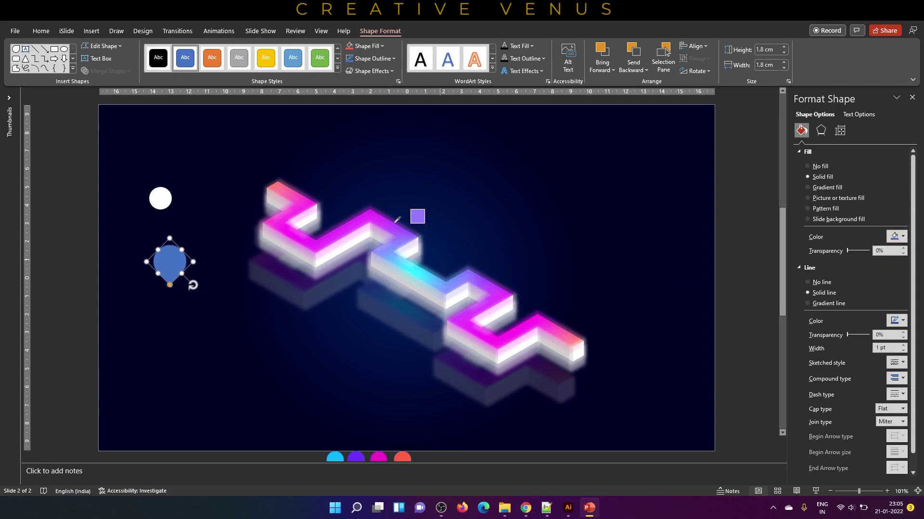
click(281, 185)
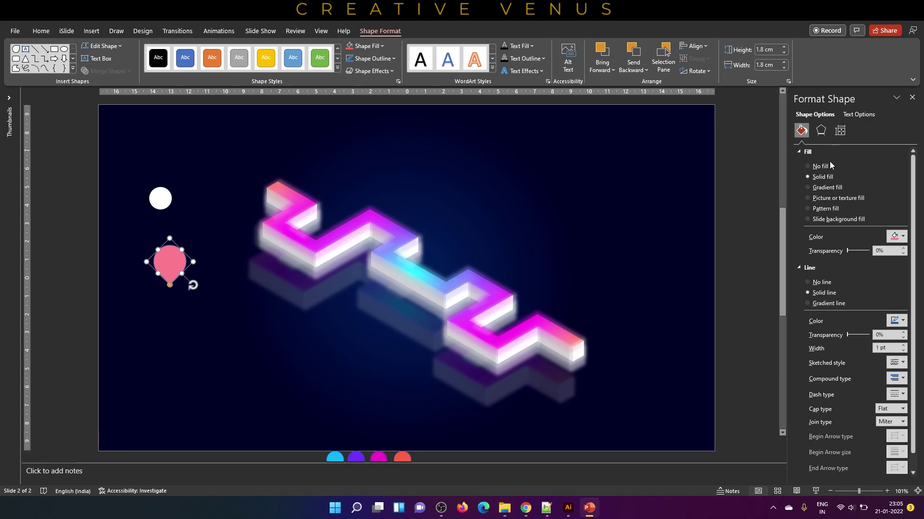
click(820, 130)
Step: Try an isometric 3-D tilt on the teardrop, then delete it
scroll(861, 337, down, 3)
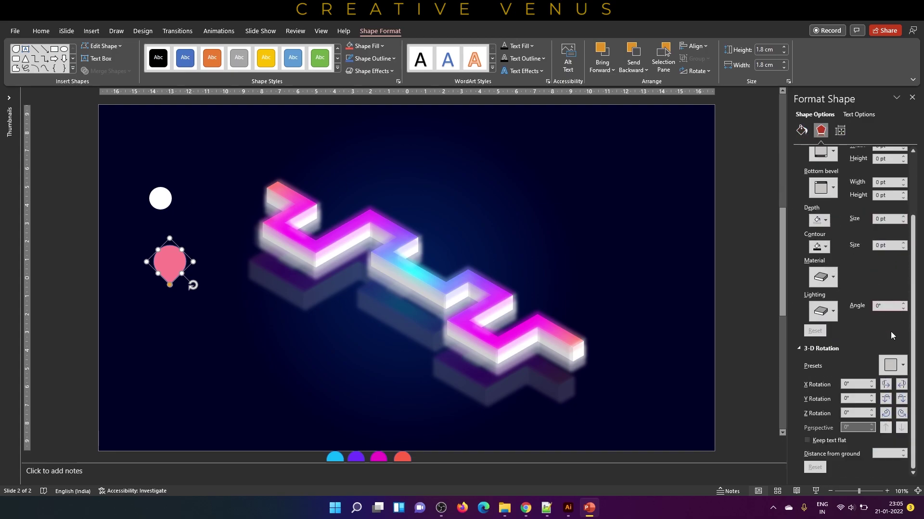
click(902, 370)
click(853, 142)
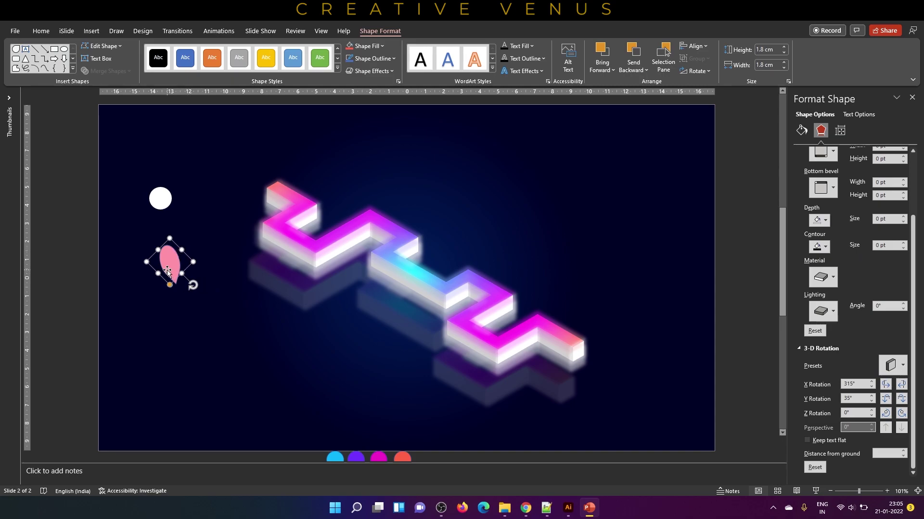
key(Delete)
Step: Enlarge the white circle and give it an Isometric 3-D rotation with 7.5 pt depth
click(161, 199)
drag(172, 209, 170, 250)
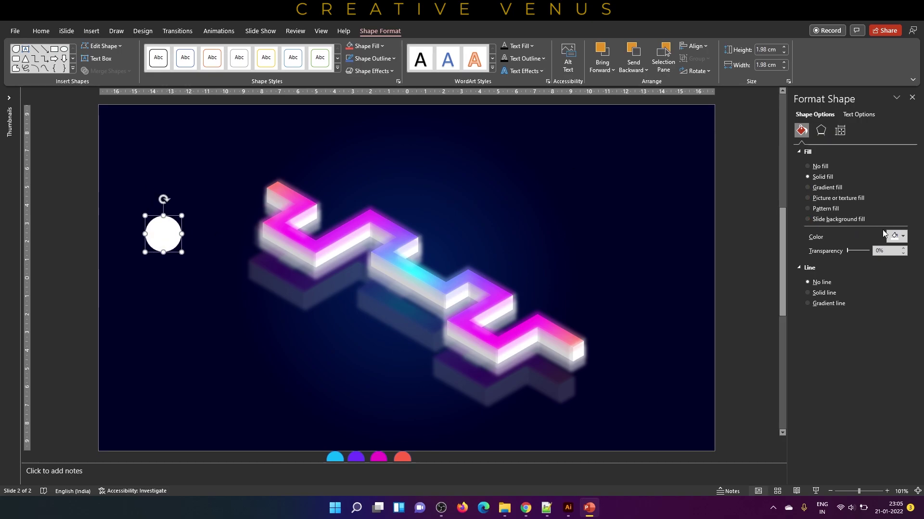
click(820, 131)
scroll(880, 332, down, 3)
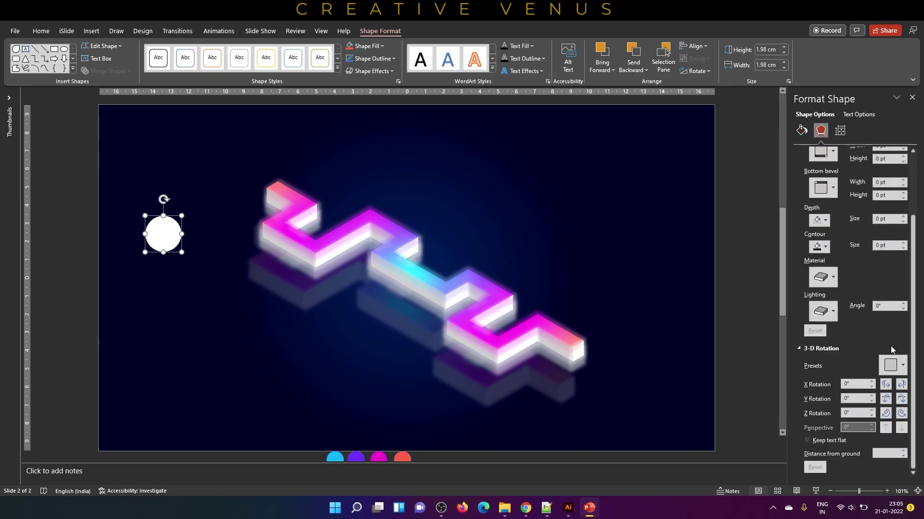
click(893, 366)
click(848, 141)
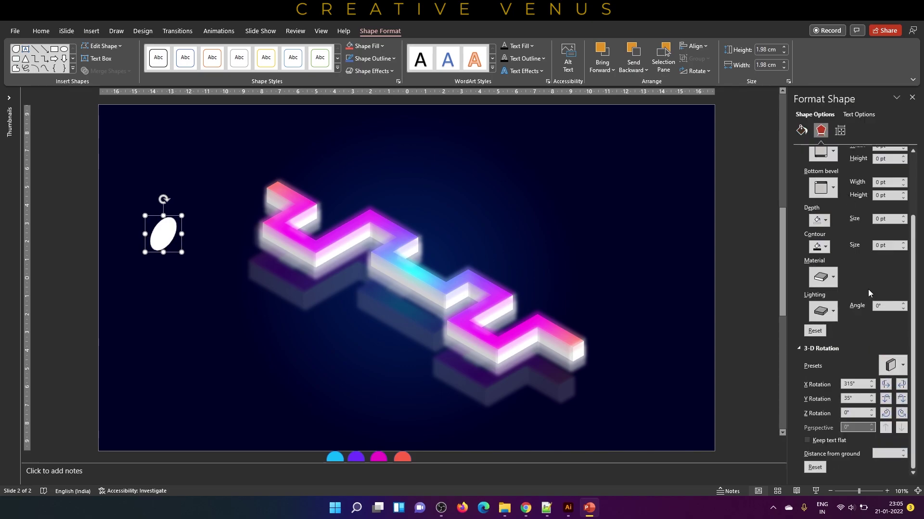
click(902, 217)
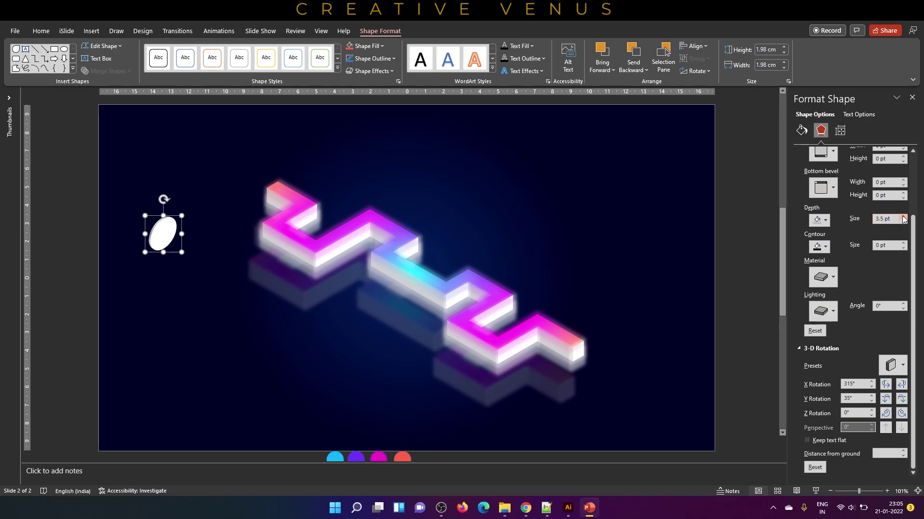
Step: Eyedropper the zigzag's pink into the disc's fill and switch its surface material
click(801, 131)
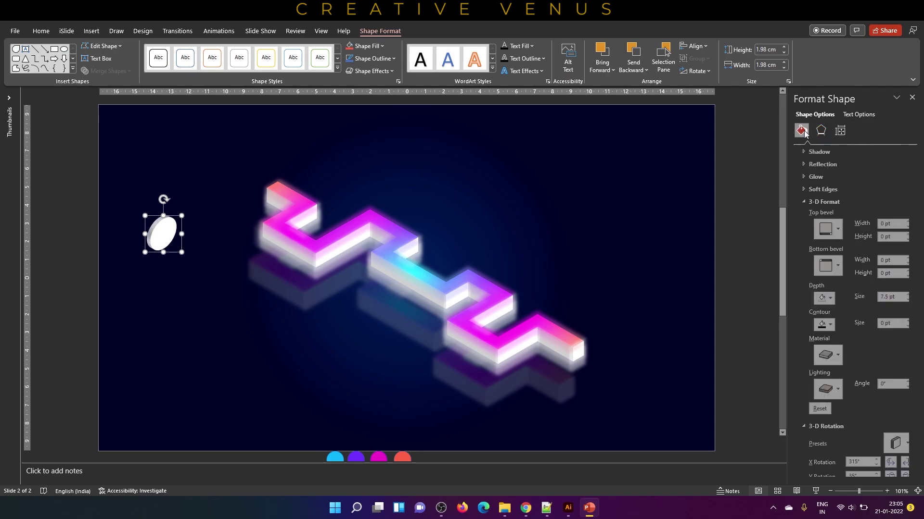
click(904, 239)
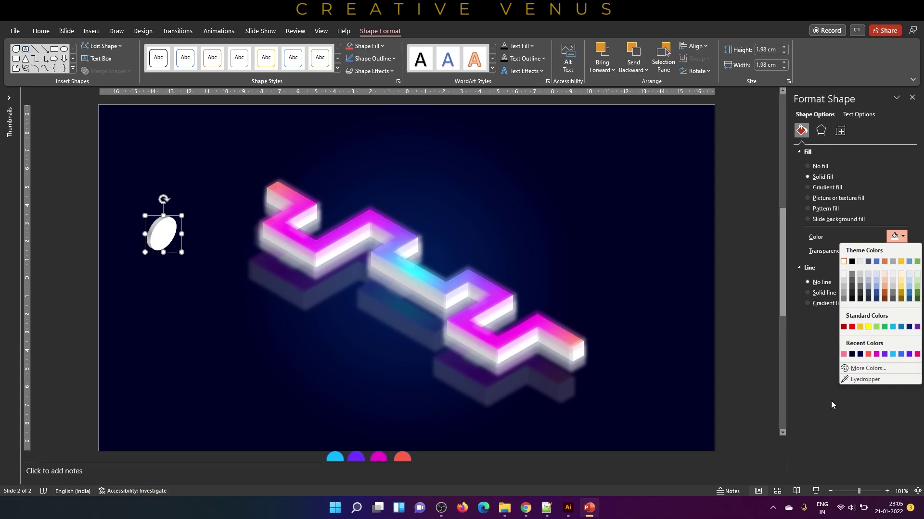
click(850, 381)
click(275, 186)
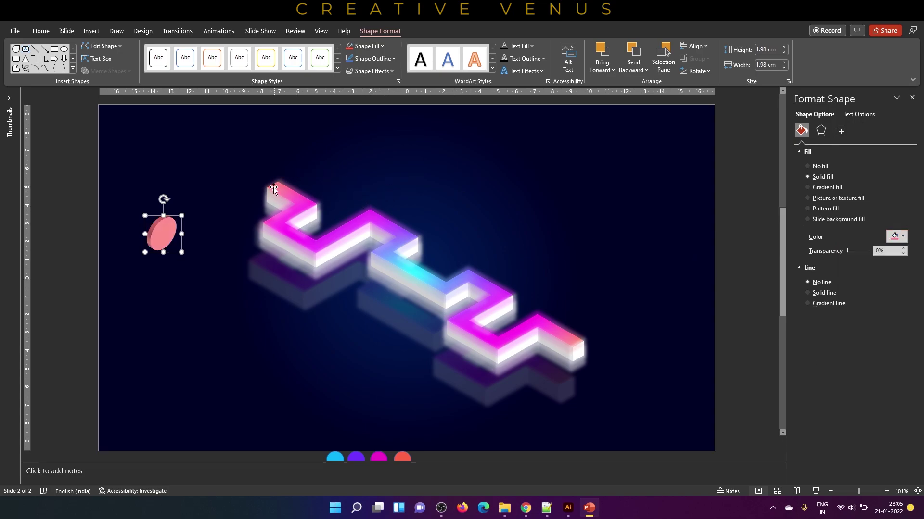
click(820, 130)
scroll(837, 319, down, 2)
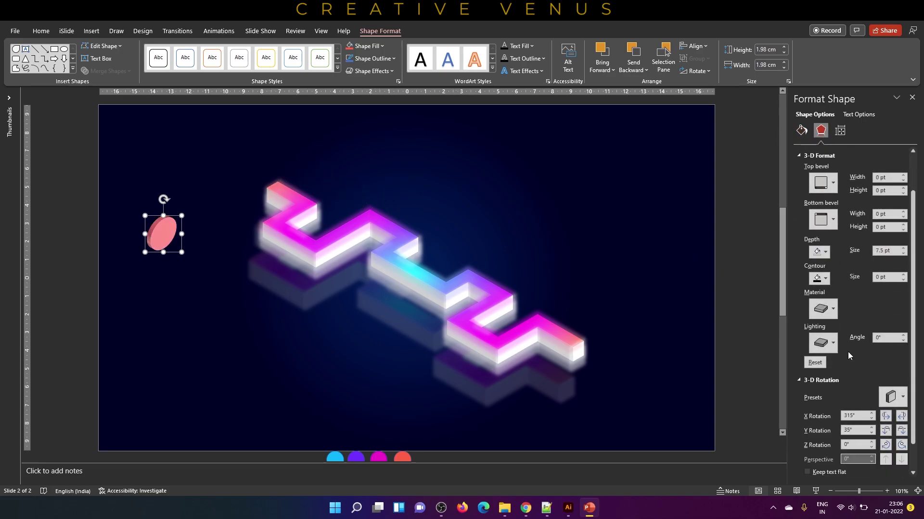
click(827, 279)
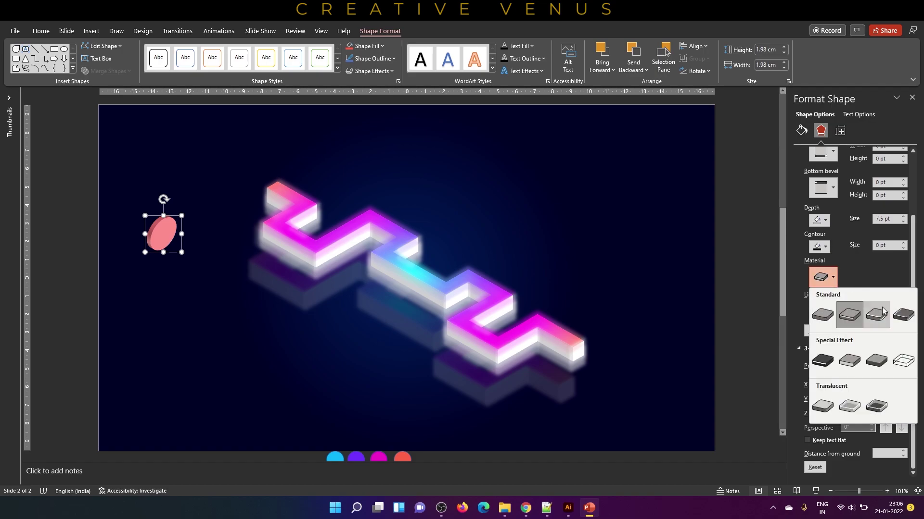
click(906, 317)
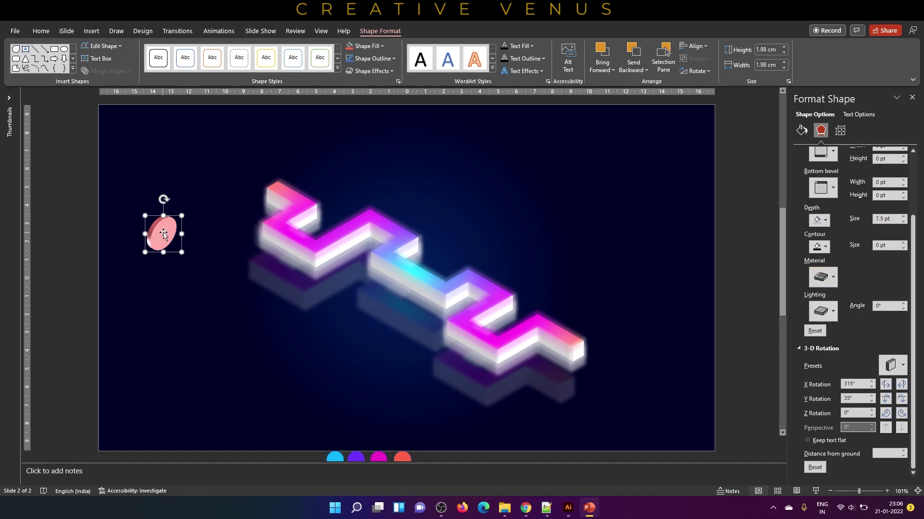
Step: Duplicate the pink disc, shrink the copy to 1.69 cm, and fill it white
drag(164, 233, 173, 268)
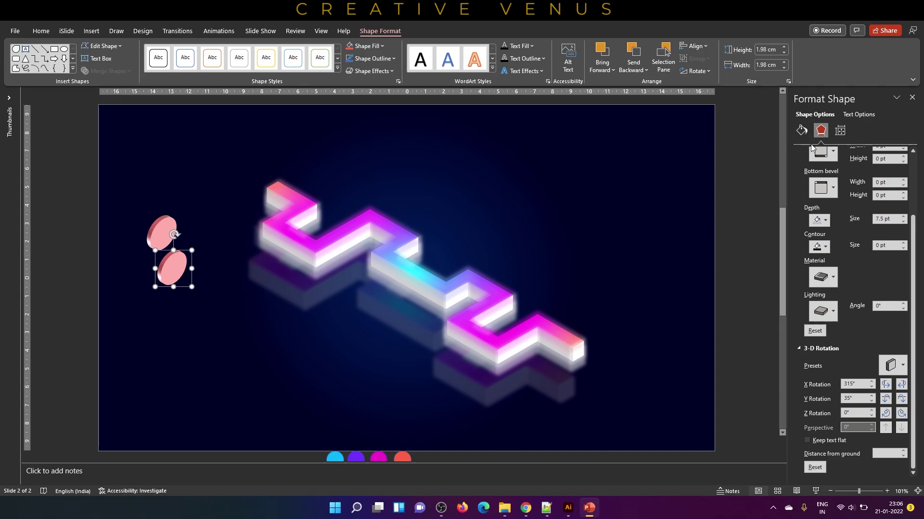
scroll(856, 217, up, 2)
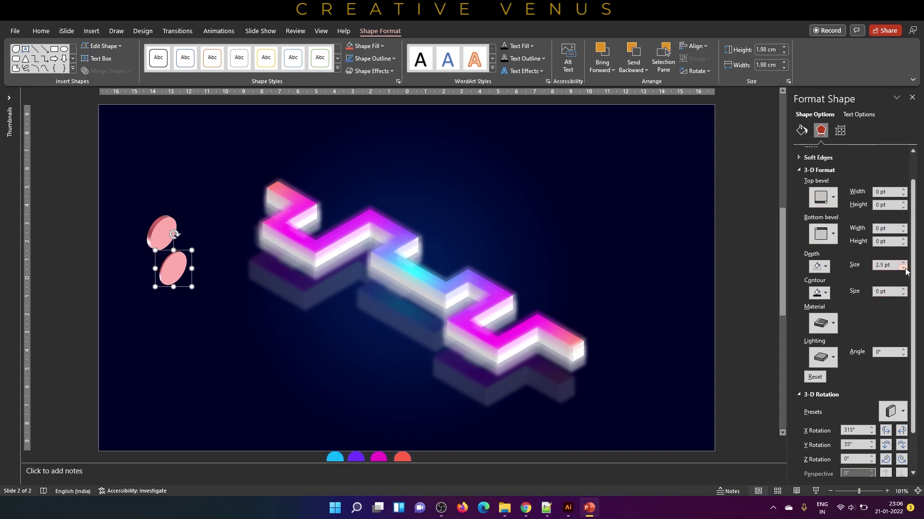
drag(192, 249, 187, 256)
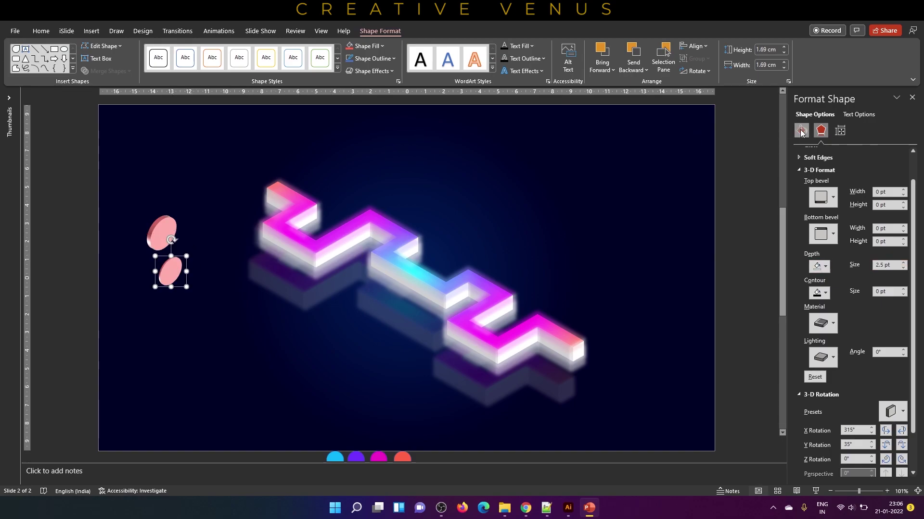
click(801, 130)
click(889, 237)
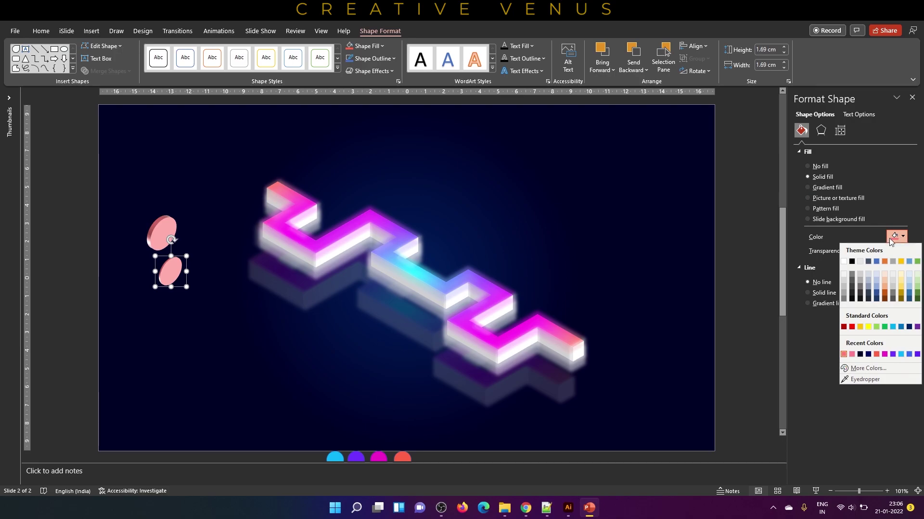
click(845, 262)
Step: Position the white oval precisely on top of the pink disc as its face
drag(176, 275, 171, 241)
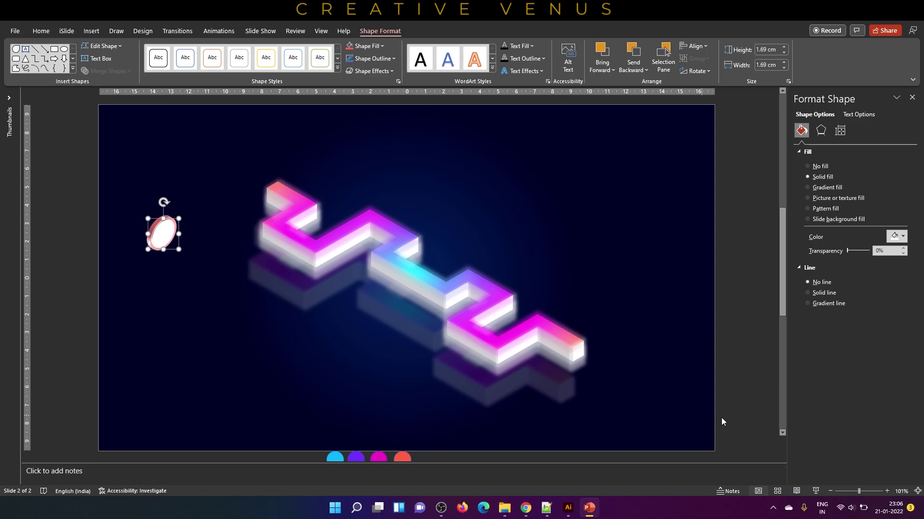
drag(859, 492, 882, 491)
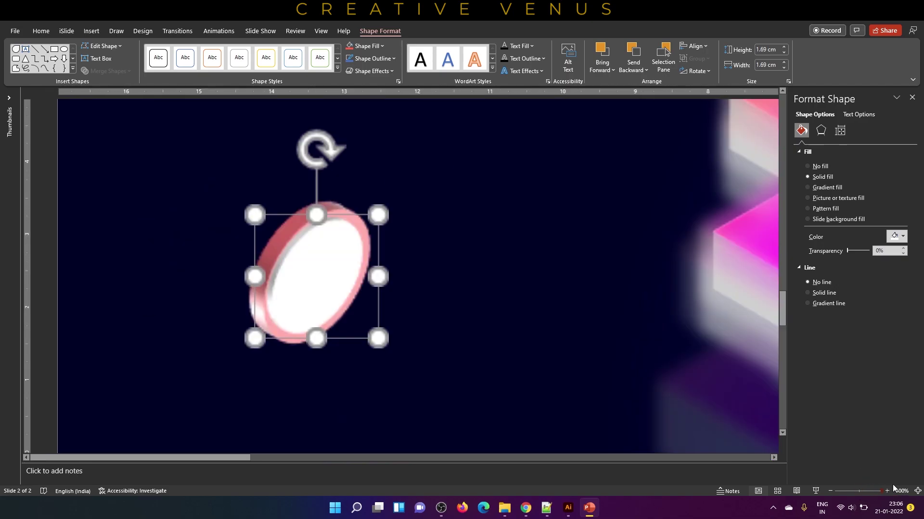
drag(309, 278, 310, 282)
key(ctrl+Down)
key(ctrl+Down)
key(ctrl+Down)
key(ctrl+Down)
key(ctrl+Down)
key(ctrl+Down)
key(ctrl+Down)
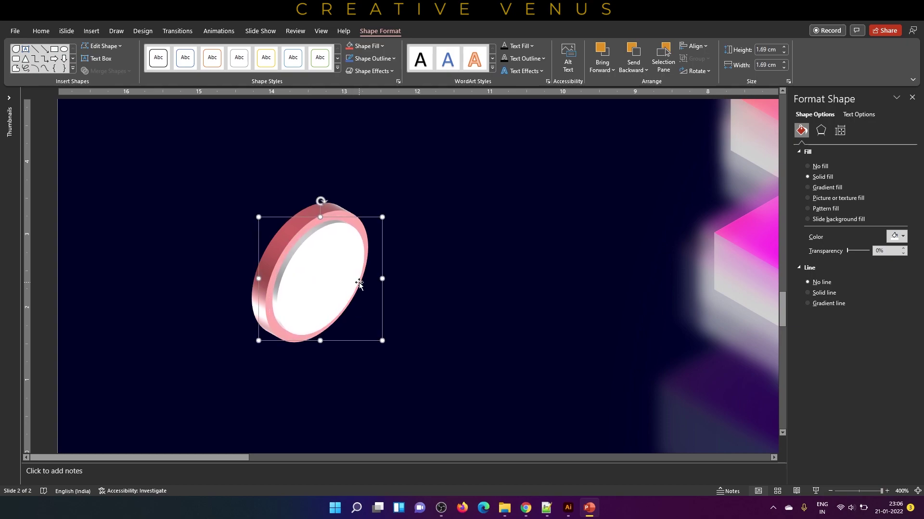
click(873, 491)
drag(867, 492, 856, 491)
click(169, 275)
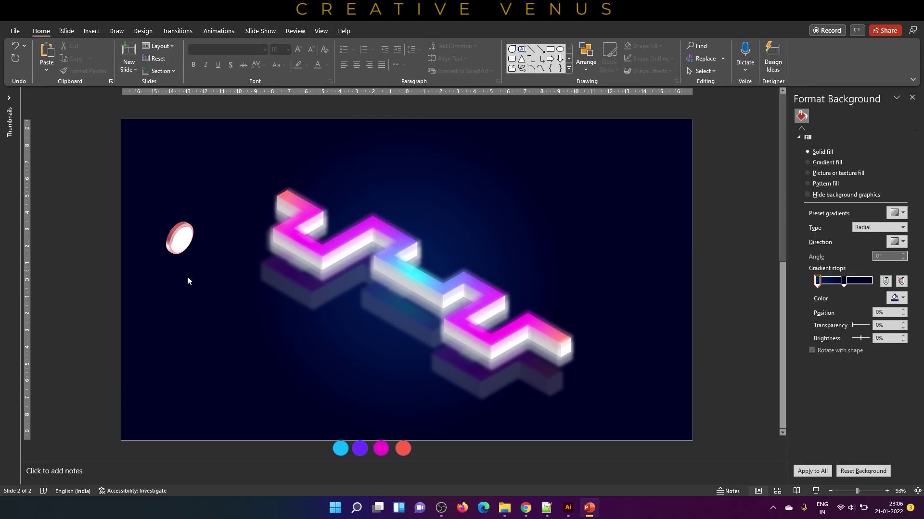
Step: Draw an L-shape below the pin head and thin its arms
click(91, 31)
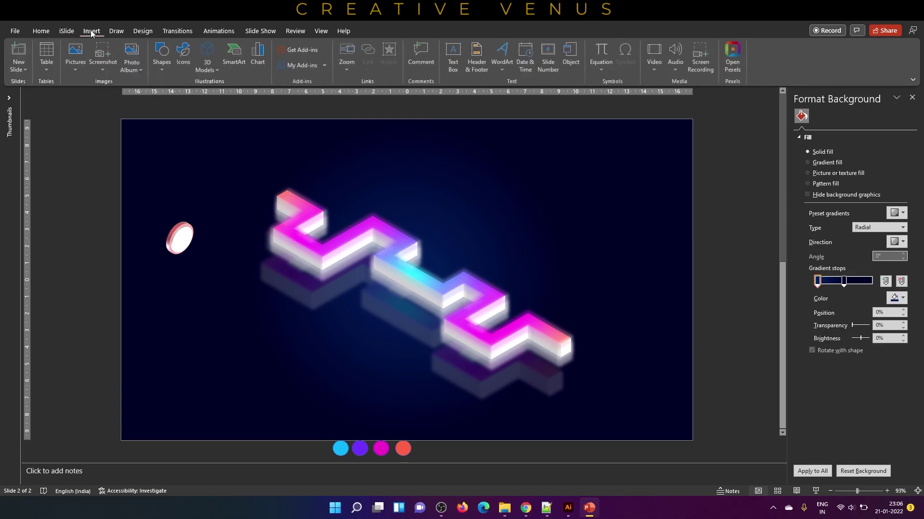
click(161, 60)
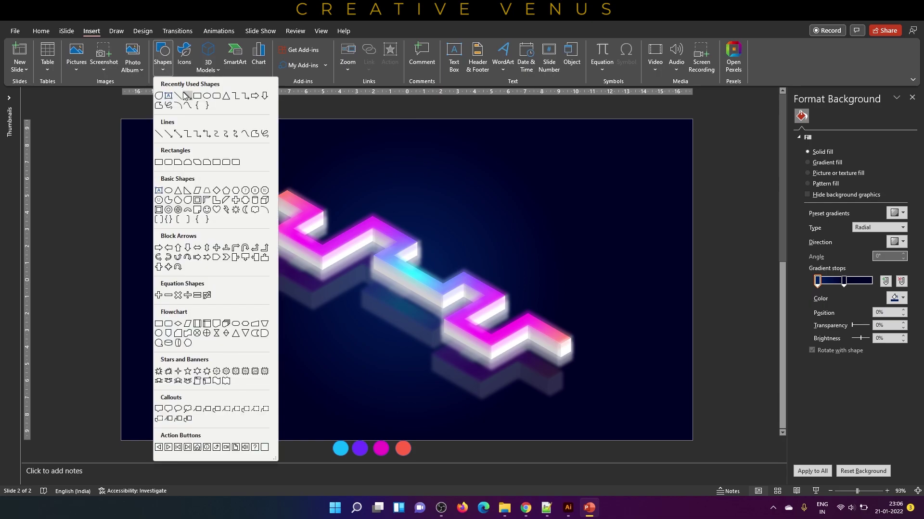
click(216, 201)
drag(181, 289, 205, 327)
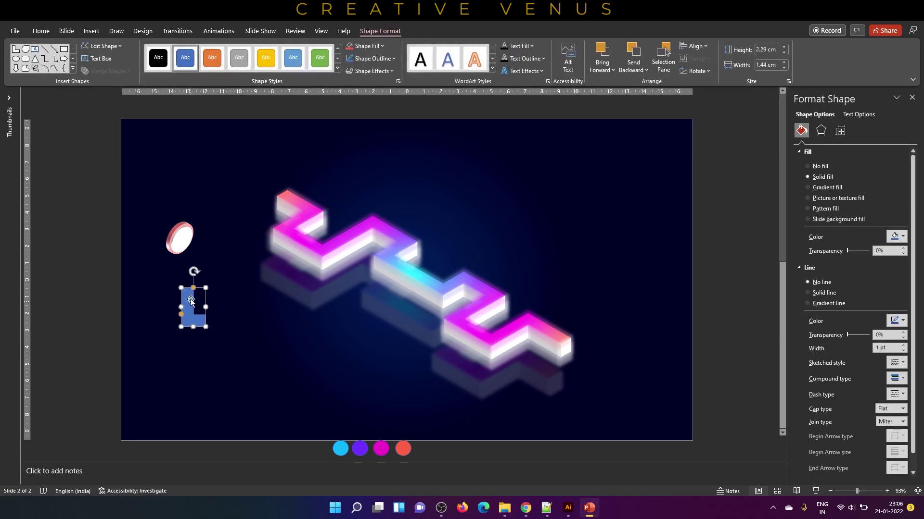
click(188, 287)
drag(181, 316, 180, 325)
click(179, 323)
click(186, 290)
click(187, 290)
Step: Give the L-shape no outline, white fill, Isometric 3-D rotation and 5 pt depth
click(820, 282)
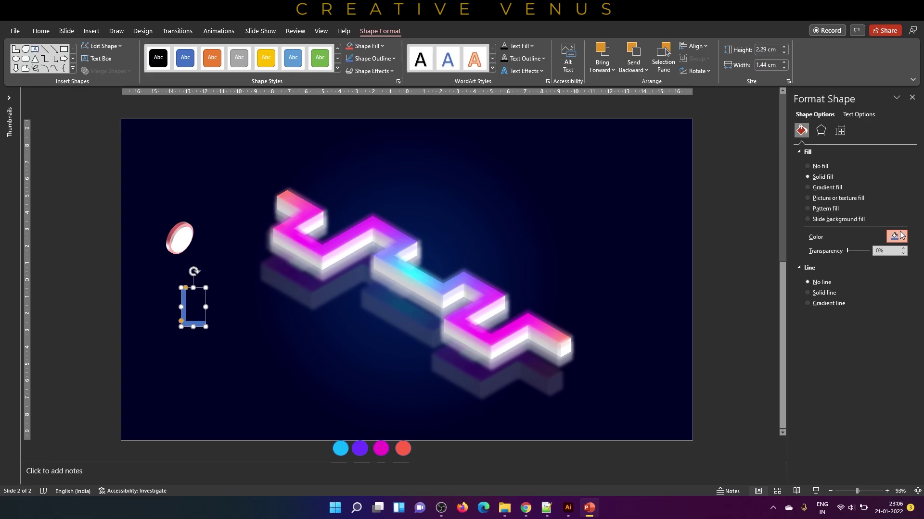
click(901, 235)
click(844, 261)
click(821, 131)
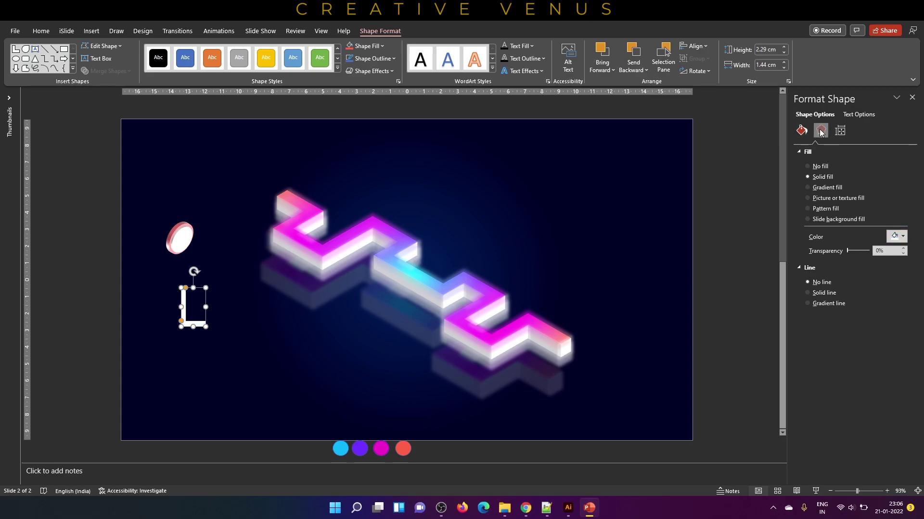
click(895, 367)
click(859, 128)
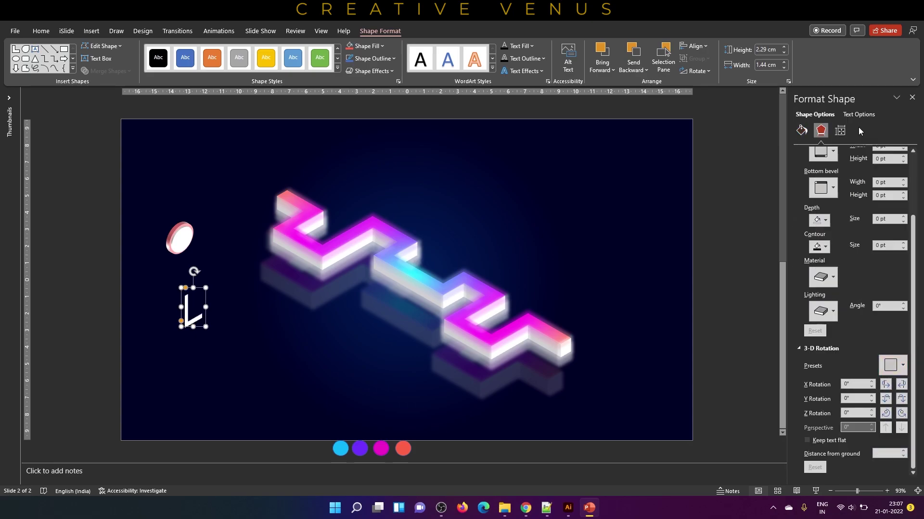
click(902, 216)
click(902, 217)
click(903, 216)
click(903, 216)
click(902, 216)
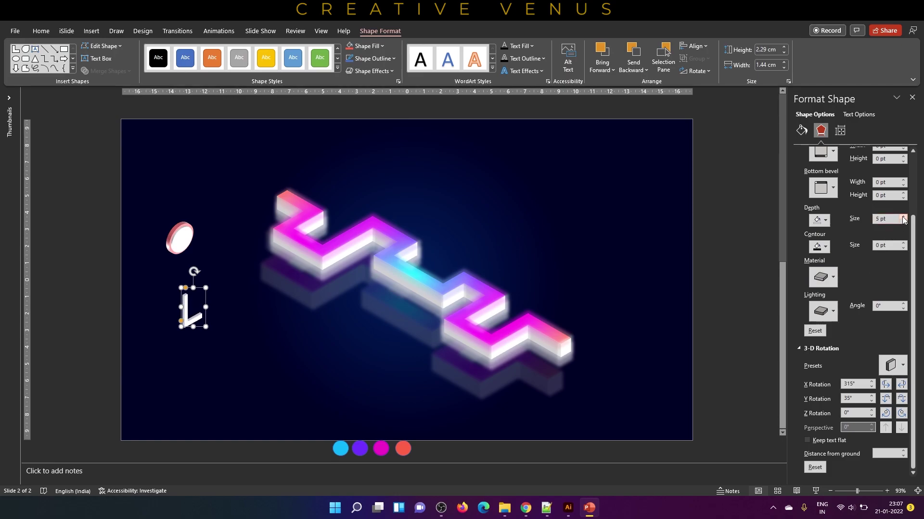
Step: Set the L-shape's material and lighting, then thin its arms further
click(824, 310)
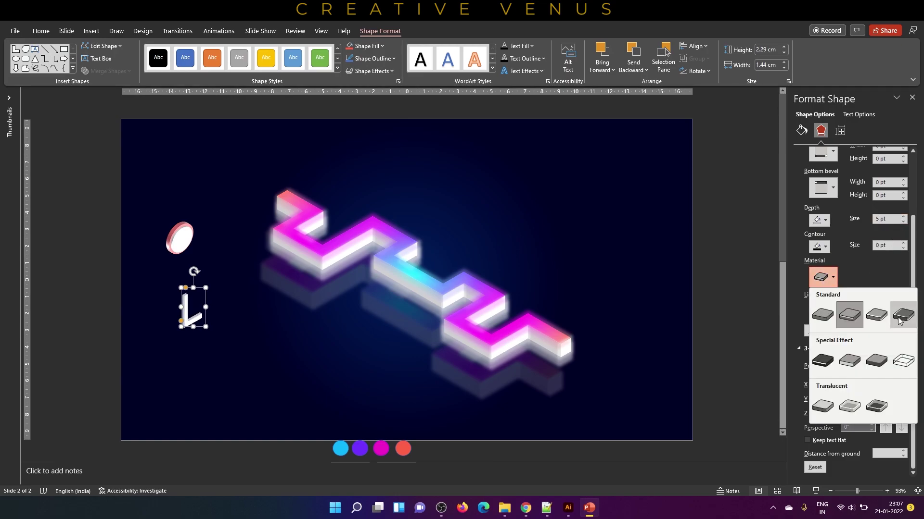
click(905, 315)
click(824, 311)
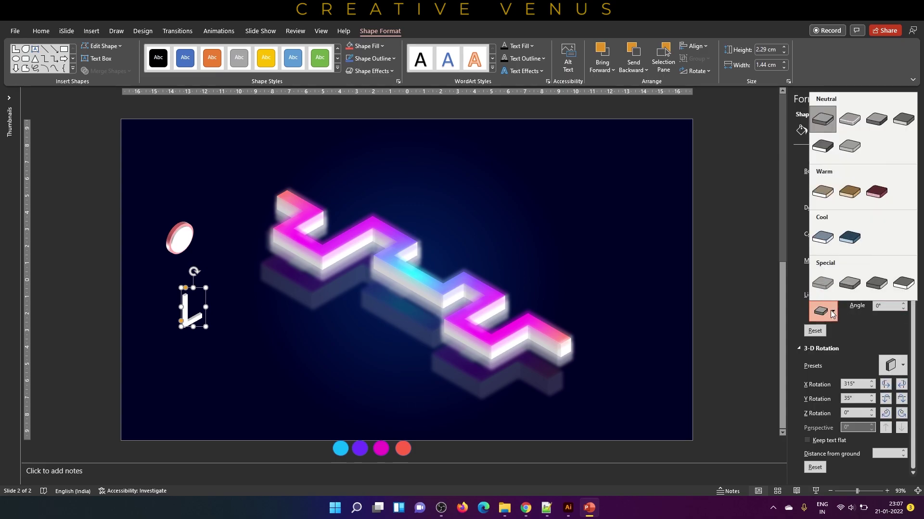
click(848, 317)
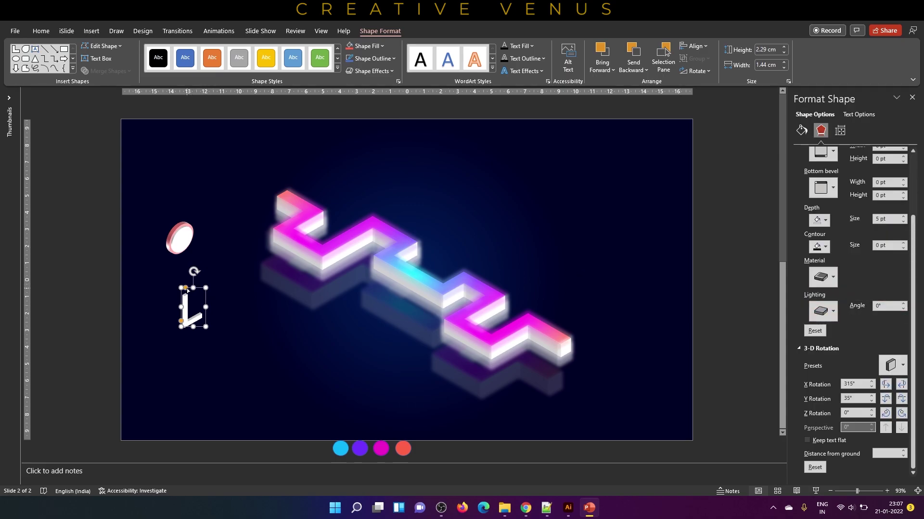
drag(187, 290, 184, 288)
drag(182, 321, 181, 324)
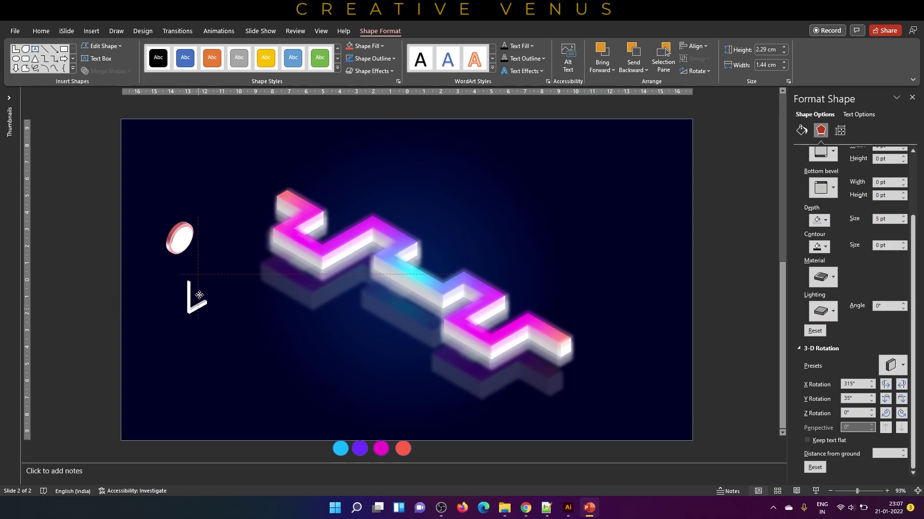
Step: Place the white L stem under the pink disc and group both into one pin with Ctrl+G
drag(199, 295, 188, 246)
right_click(188, 245)
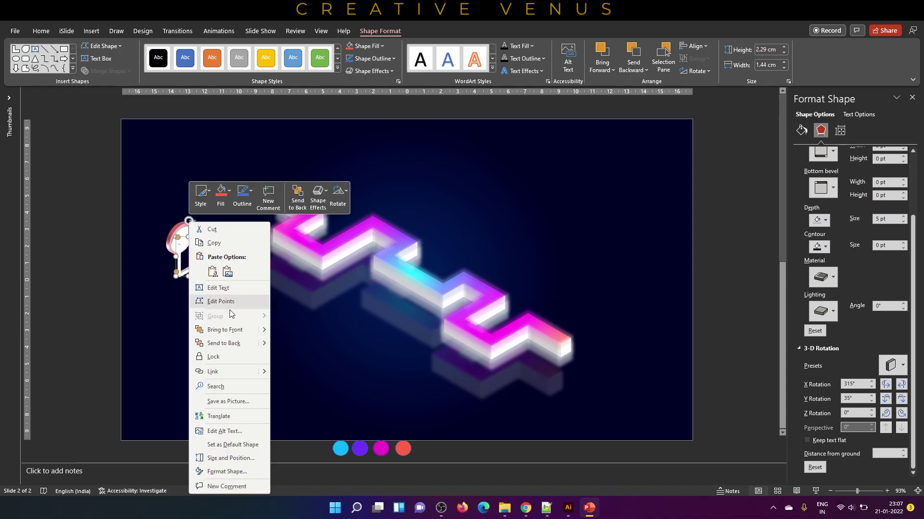
key(Escape)
click(215, 310)
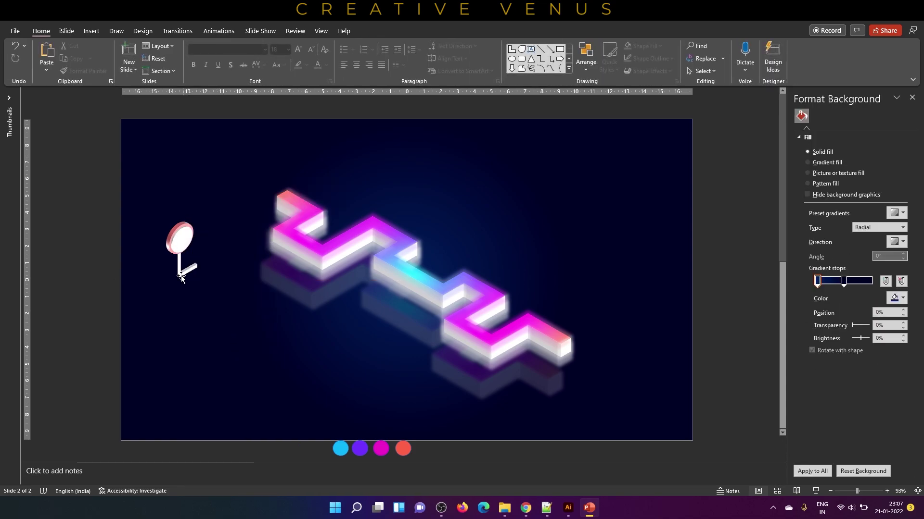
drag(155, 298, 206, 200)
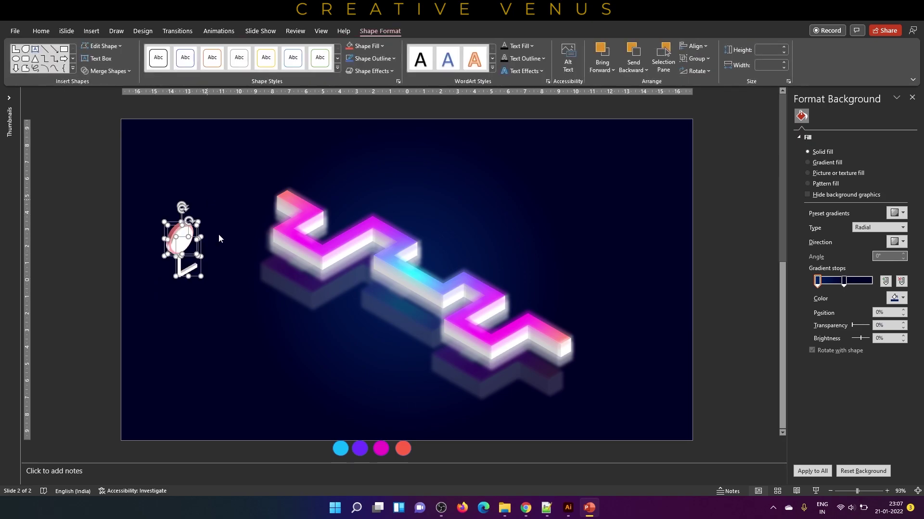
key(ctrl+g)
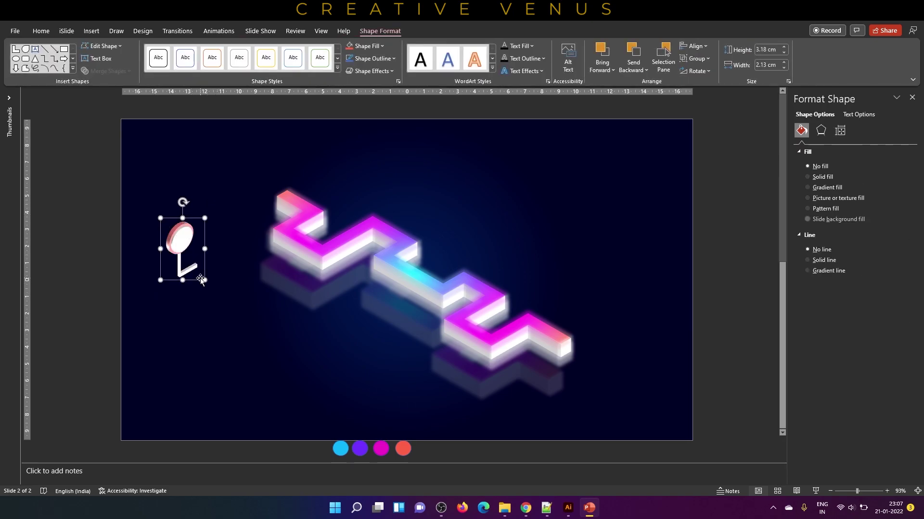
drag(193, 283, 282, 216)
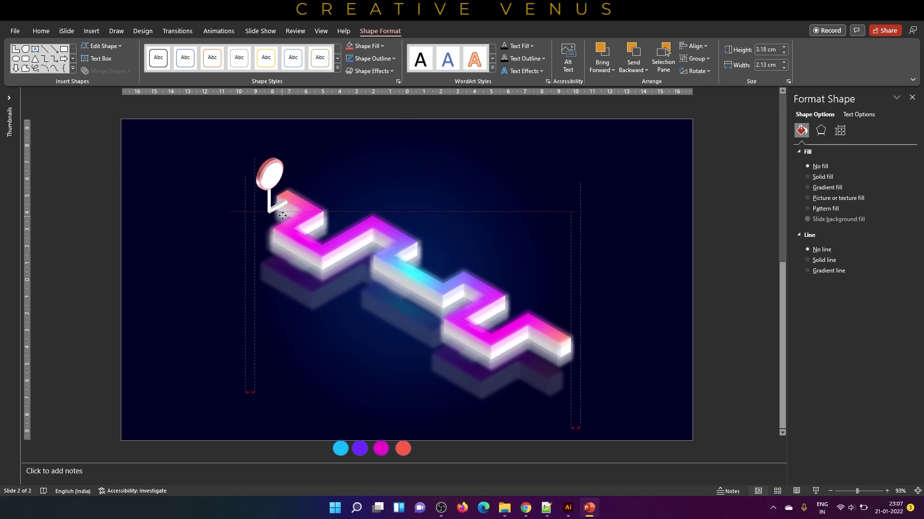
drag(283, 216, 192, 310)
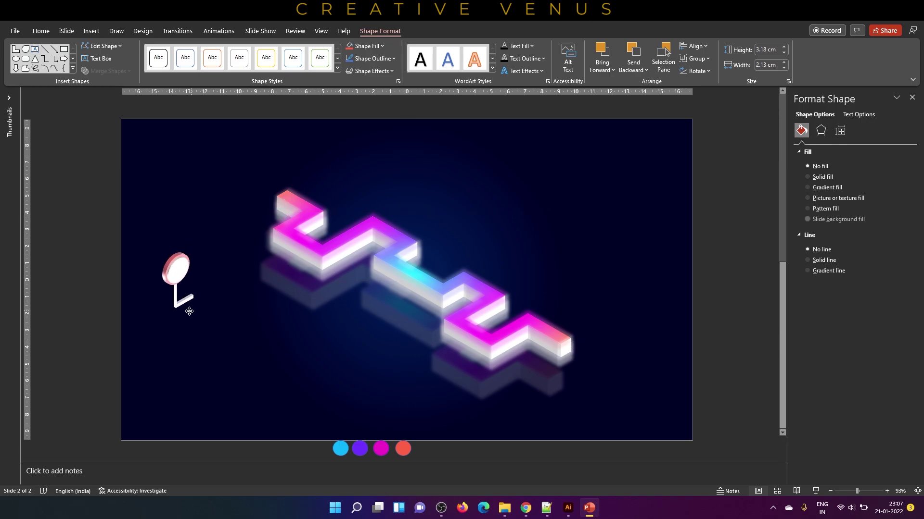
click(181, 271)
Step: Add text to the pin head in Impact font, coloured black
right_click(180, 269)
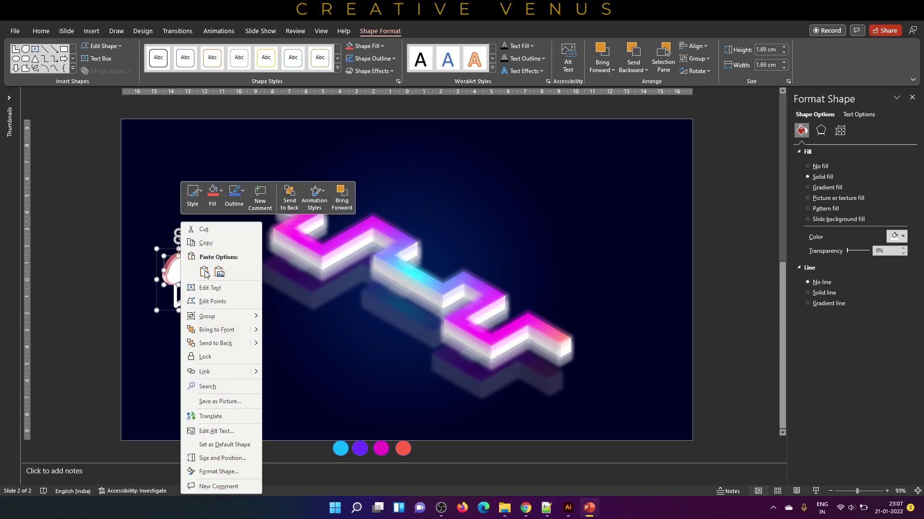
click(214, 288)
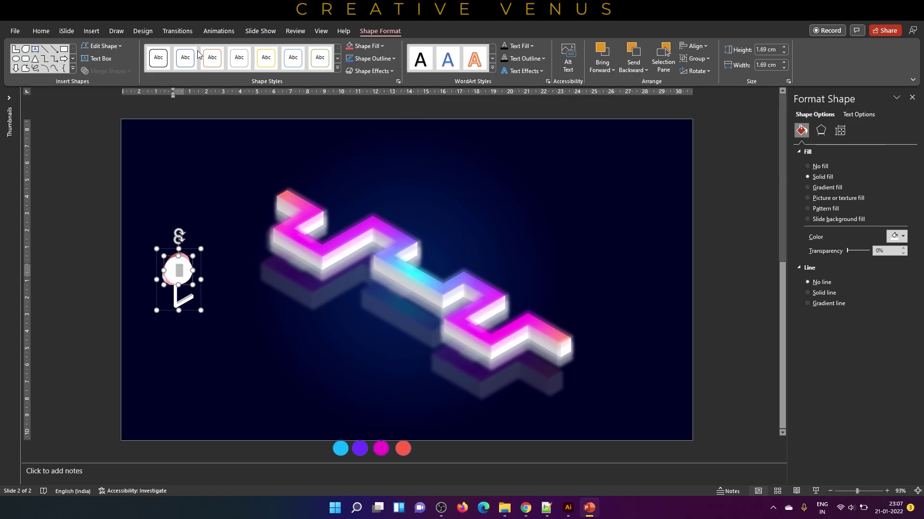
click(41, 31)
click(225, 52)
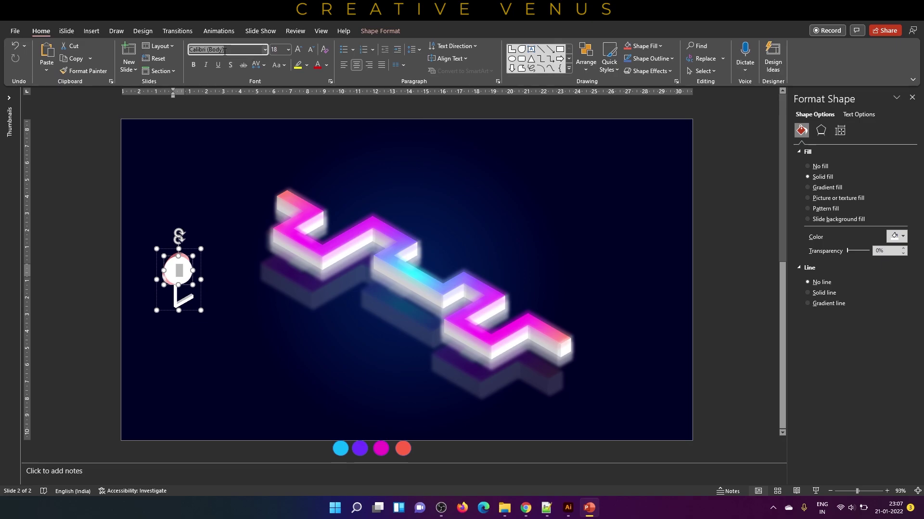
text(Impact)
key(Return)
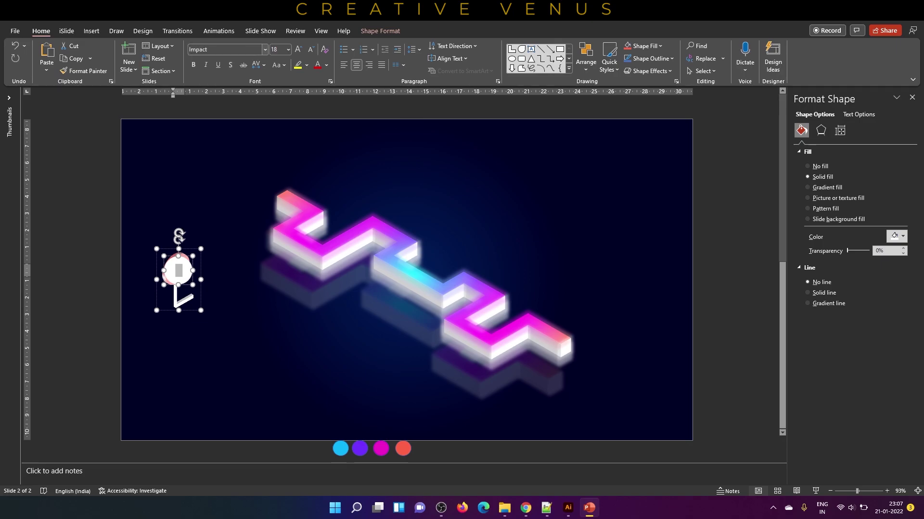
click(327, 65)
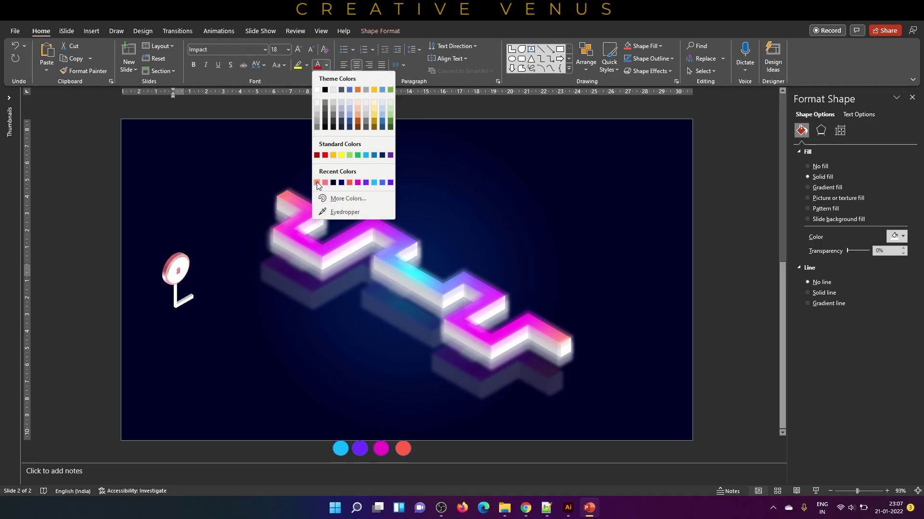
click(325, 90)
Step: Replace the text with a capital A enlarged to 32 pt
key(Right)
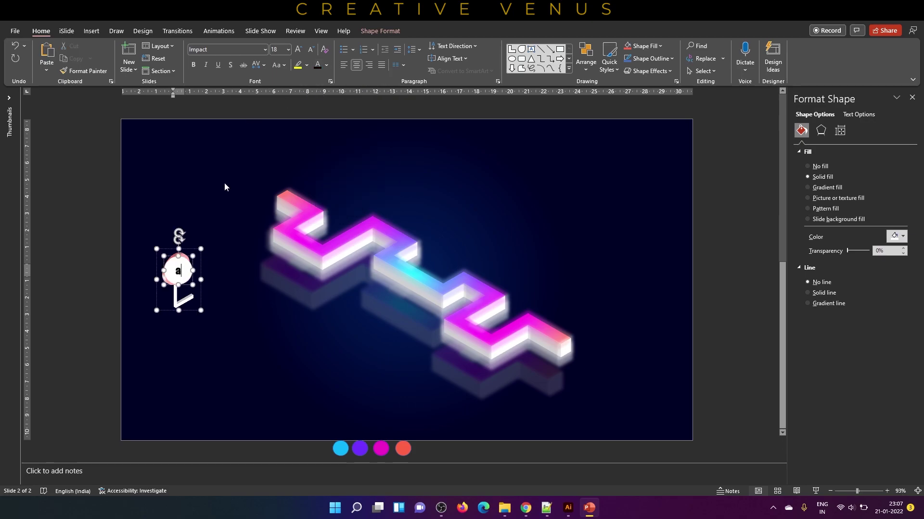
key(BackSpace)
text(A)
key(shift+Left)
click(299, 49)
click(299, 49)
click(299, 49)
click(298, 49)
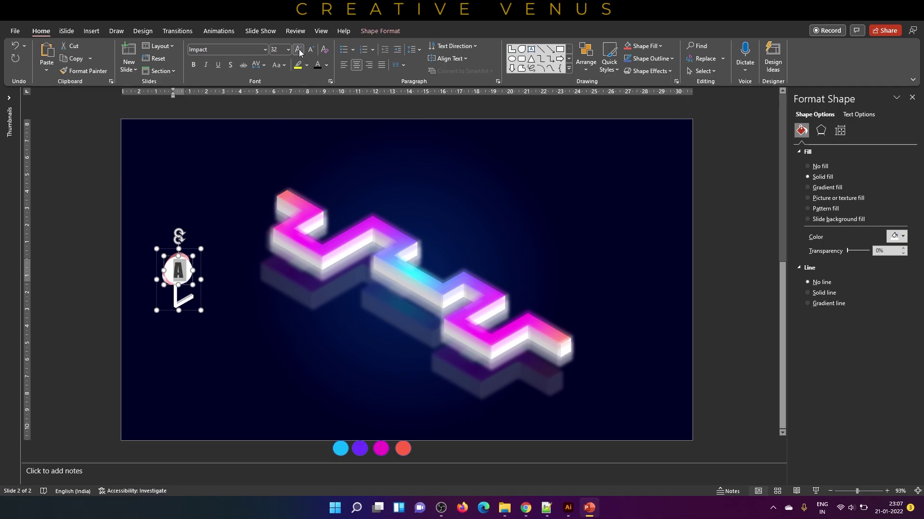
Step: Recolour the letter A pink
click(180, 360)
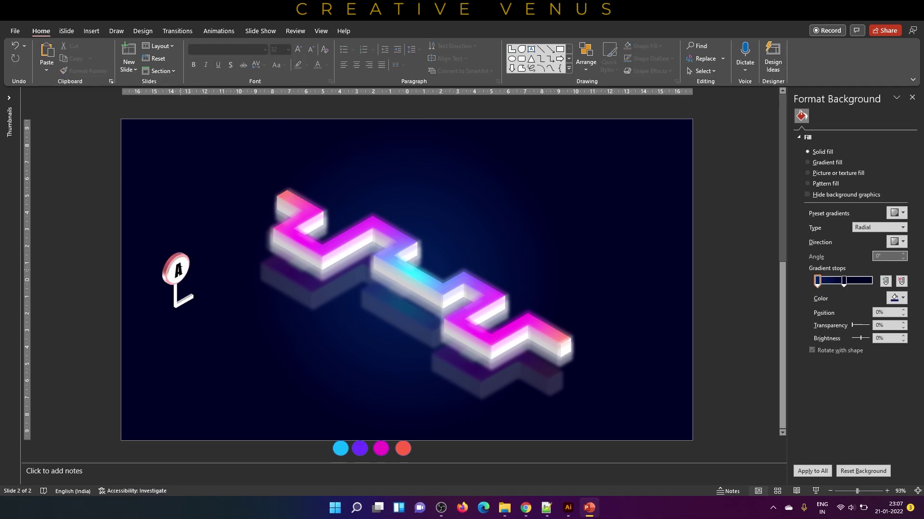
click(180, 296)
click(327, 66)
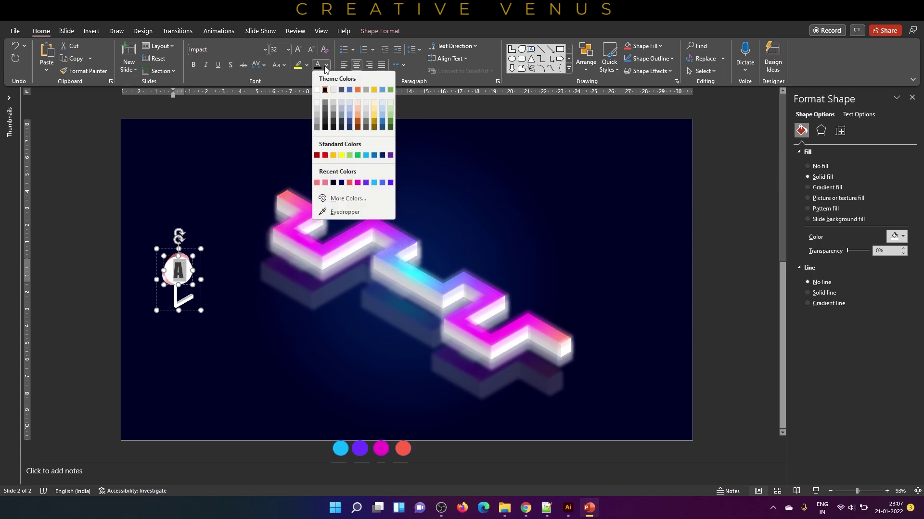
click(316, 182)
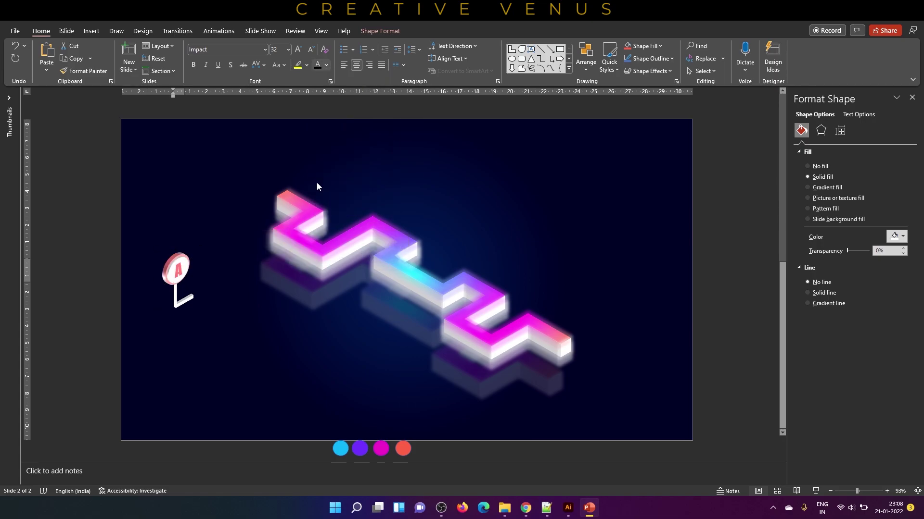
click(191, 367)
click(179, 310)
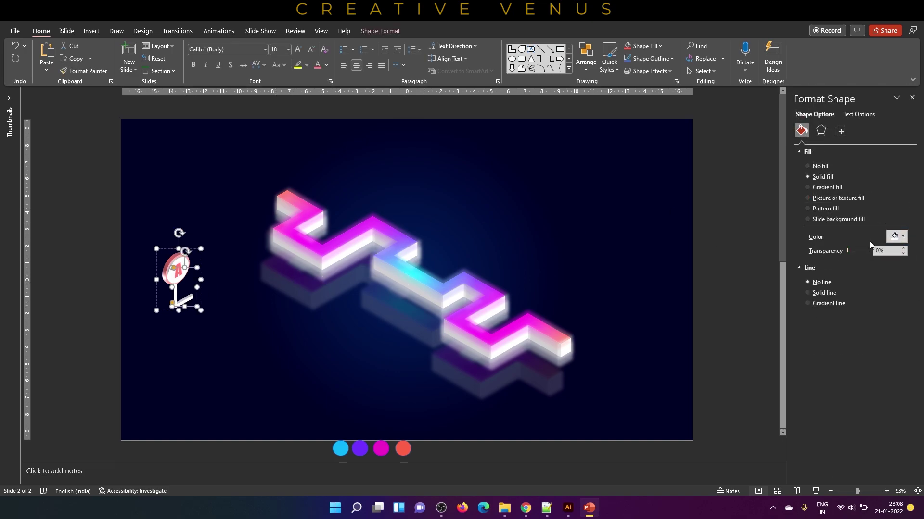
Step: Make the pin stand semi-transparent and copy the A pin onto the path as B
drag(848, 251, 861, 252)
click(199, 345)
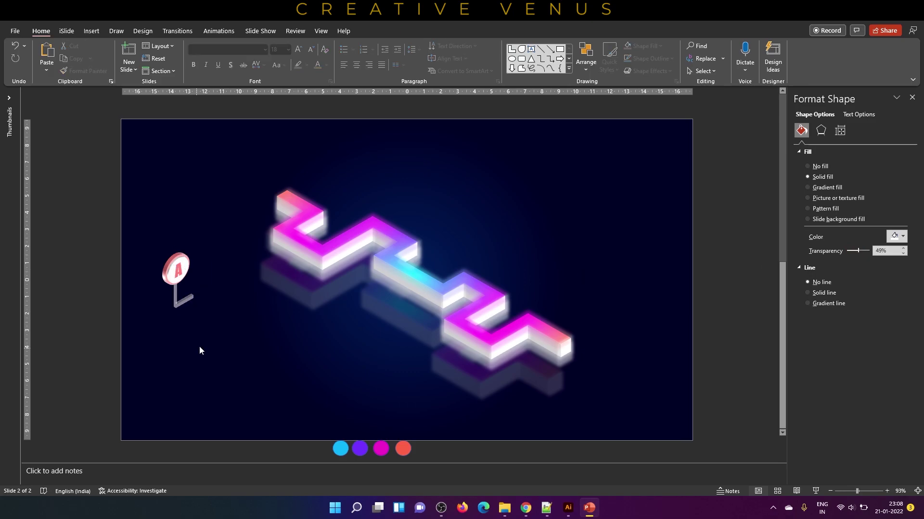
drag(182, 302, 315, 273)
double_click(303, 230)
text(B)
click(279, 252)
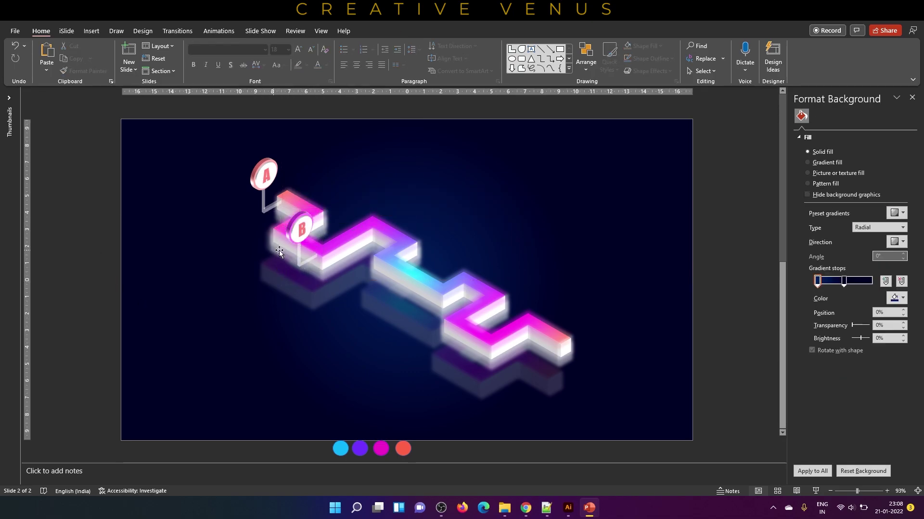
click(299, 231)
Step: Copy pins further along the path as D with a cyan circle and F with magenta
drag(310, 269, 400, 292)
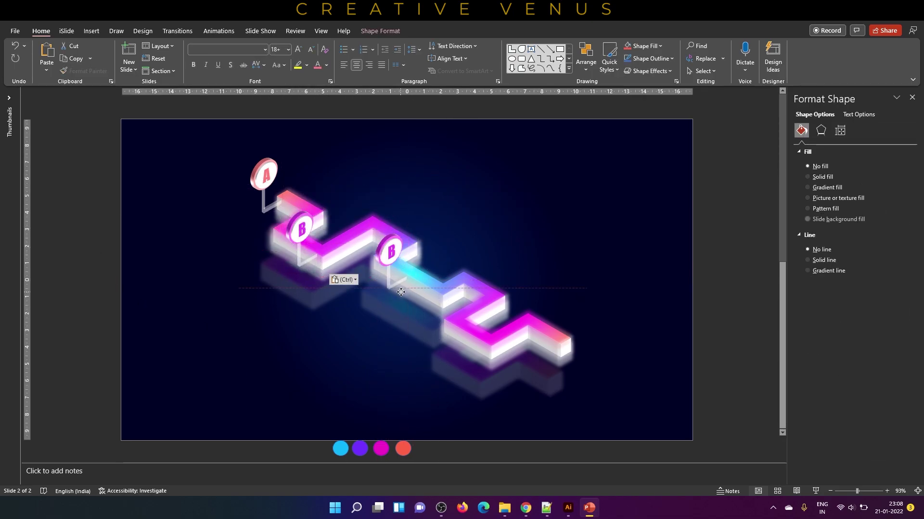
double_click(392, 253)
text(D)
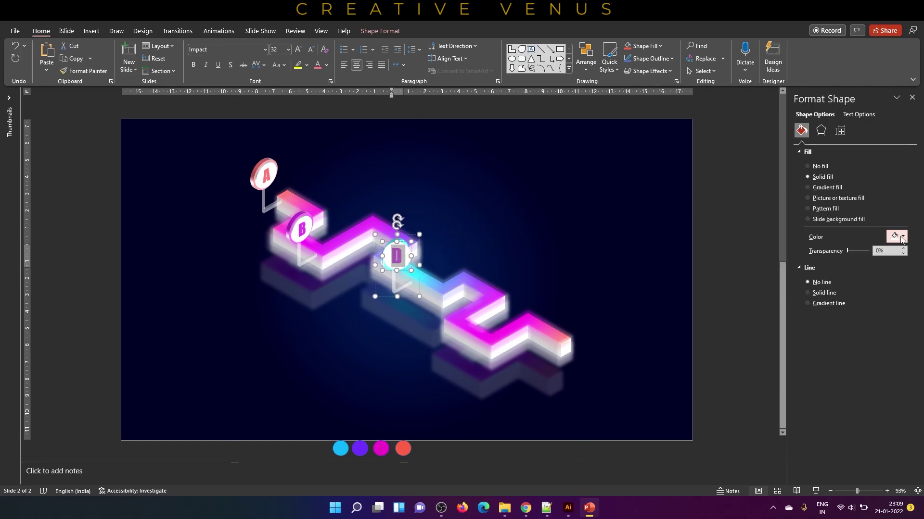
click(902, 239)
click(820, 130)
drag(399, 283, 461, 338)
double_click(458, 308)
text(F)
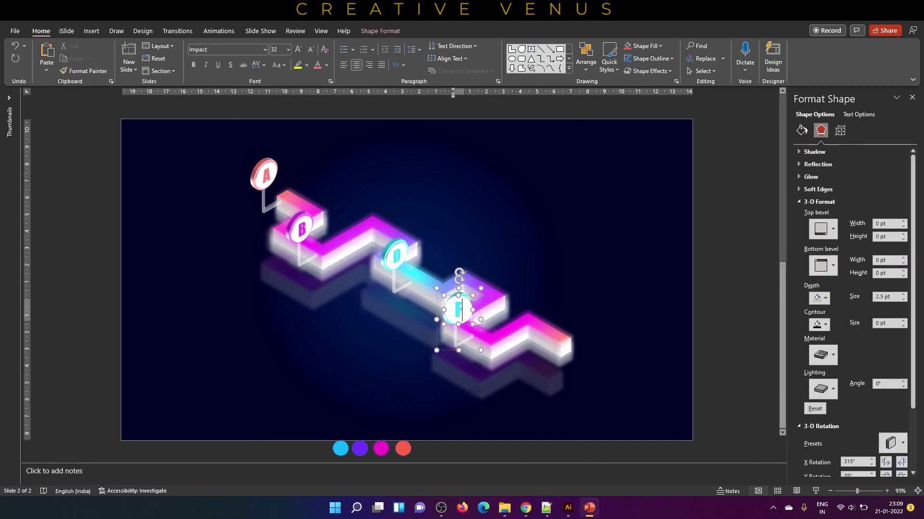
click(801, 130)
click(902, 239)
Step: Copy the B pin and flip it horizontally to face the other side
click(880, 269)
drag(316, 214, 211, 323)
click(209, 325)
click(209, 325)
click(210, 325)
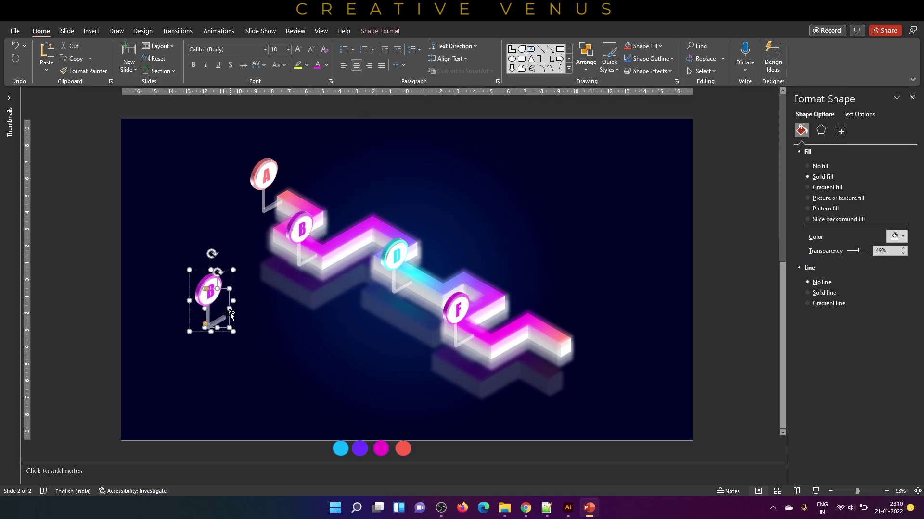
click(705, 70)
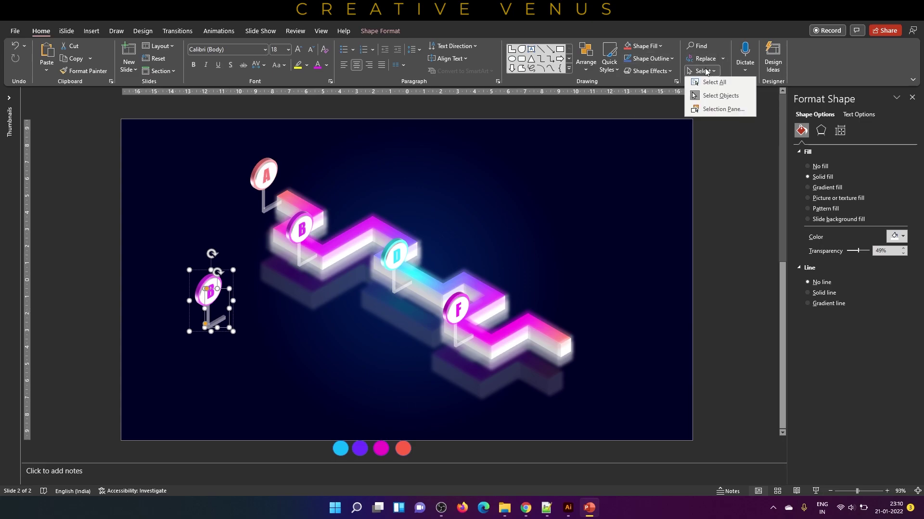
click(371, 32)
click(373, 32)
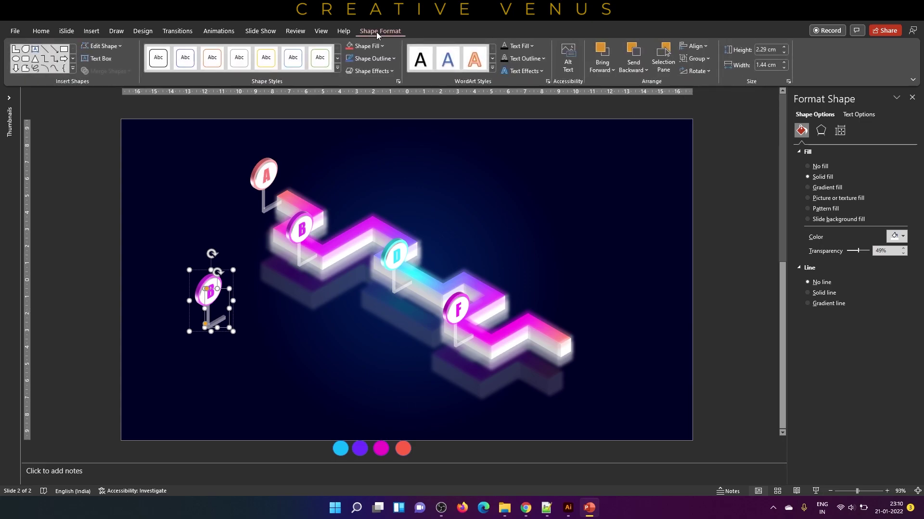
click(704, 72)
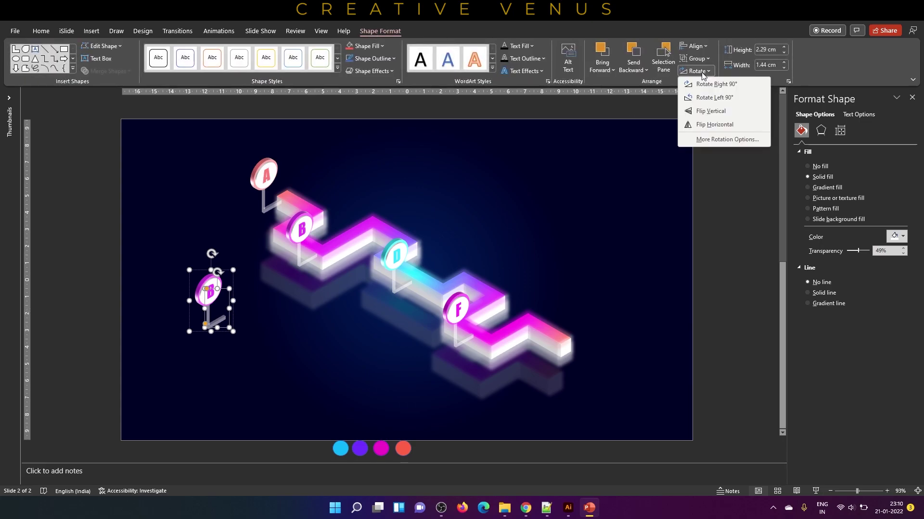
click(715, 126)
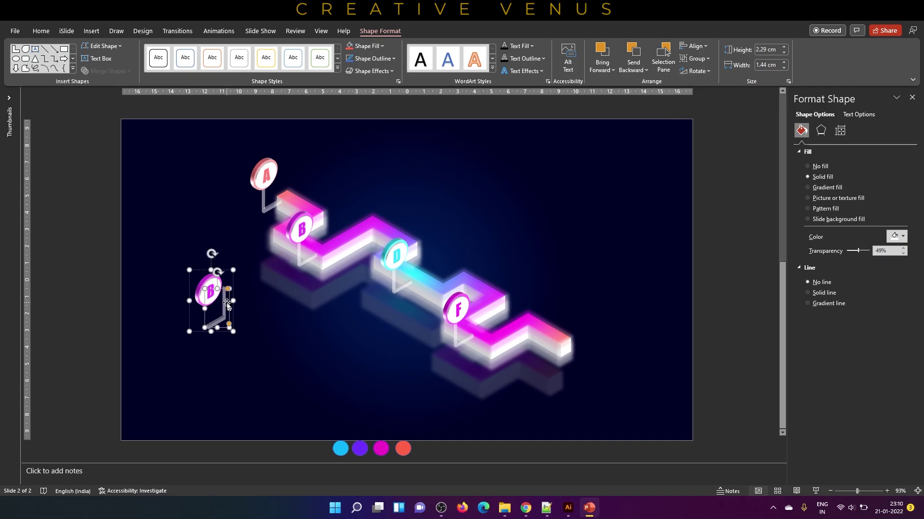
drag(227, 304, 214, 311)
click(189, 269)
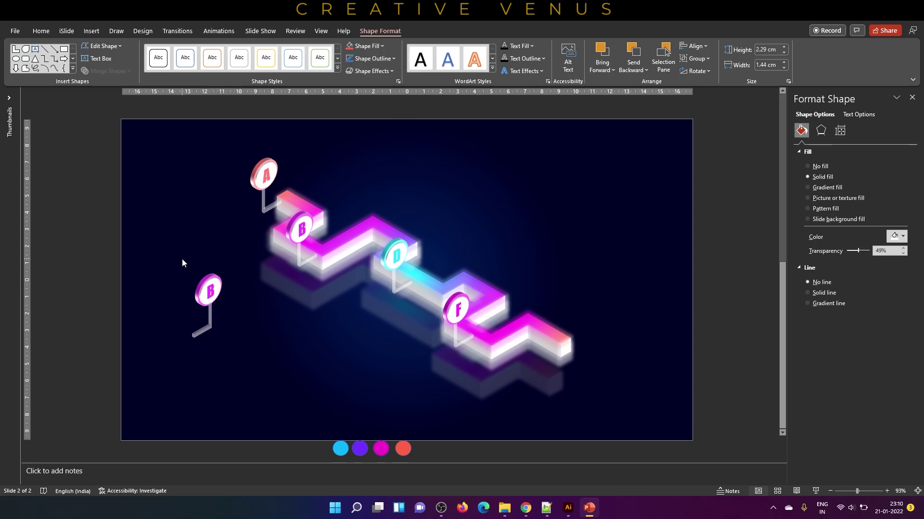
Step: Relabel the flipped pin C, colour it purple from the path glow, and place it beside D
click(210, 291)
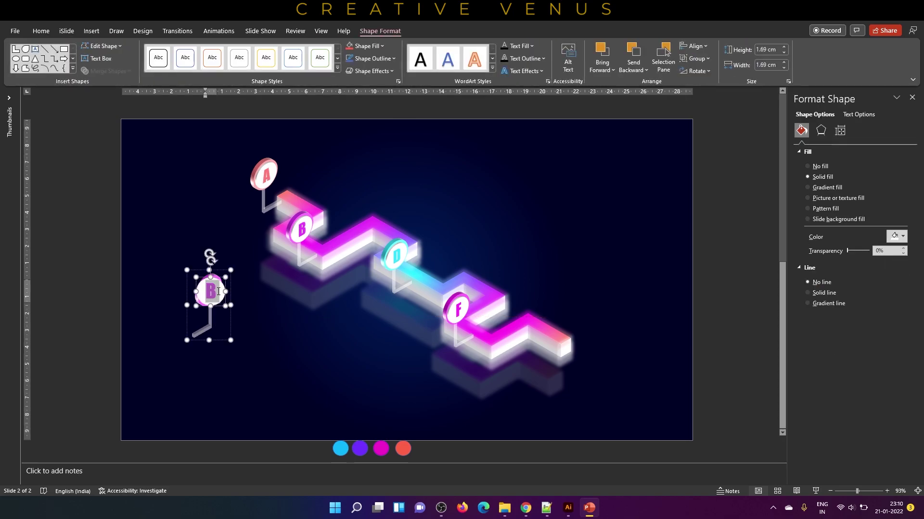
text(C)
click(163, 290)
click(198, 281)
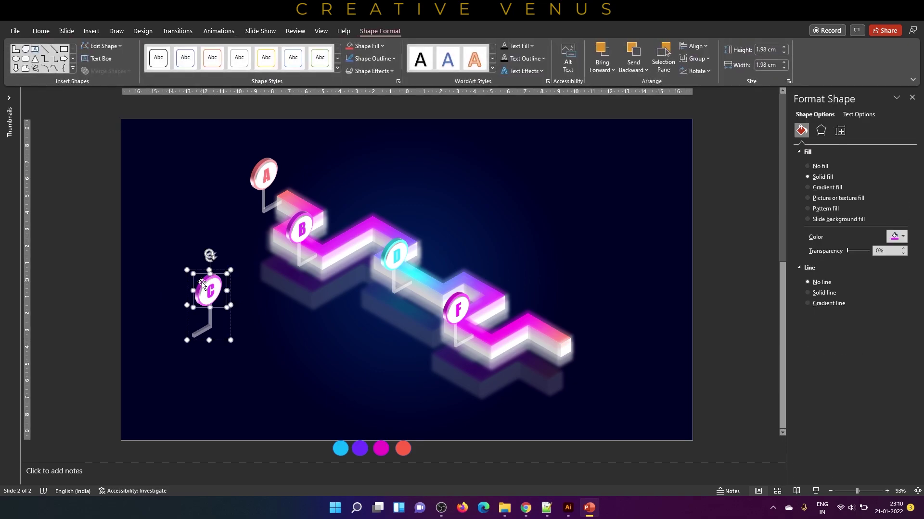
click(895, 237)
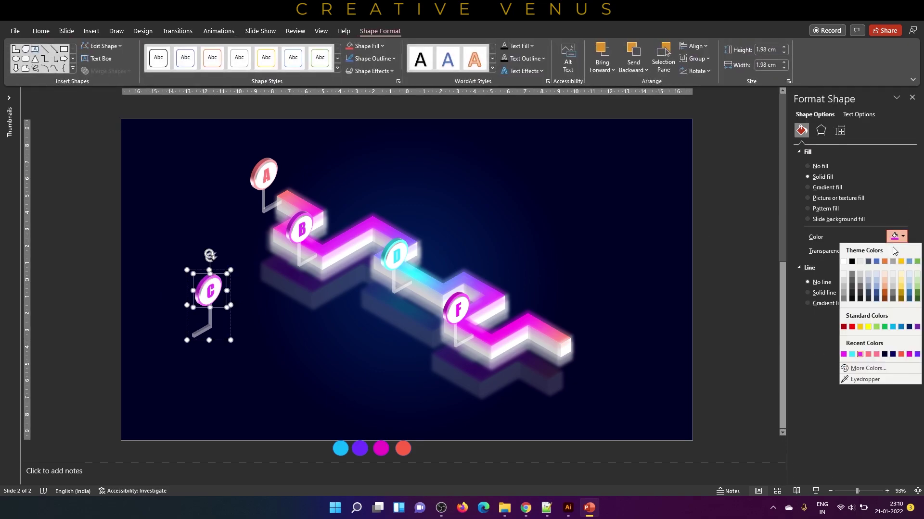
click(864, 379)
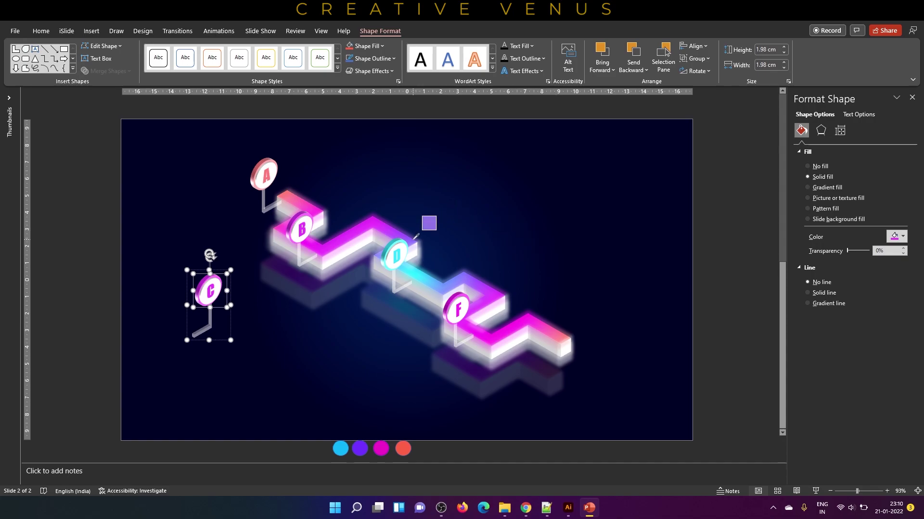
click(420, 232)
double_click(212, 292)
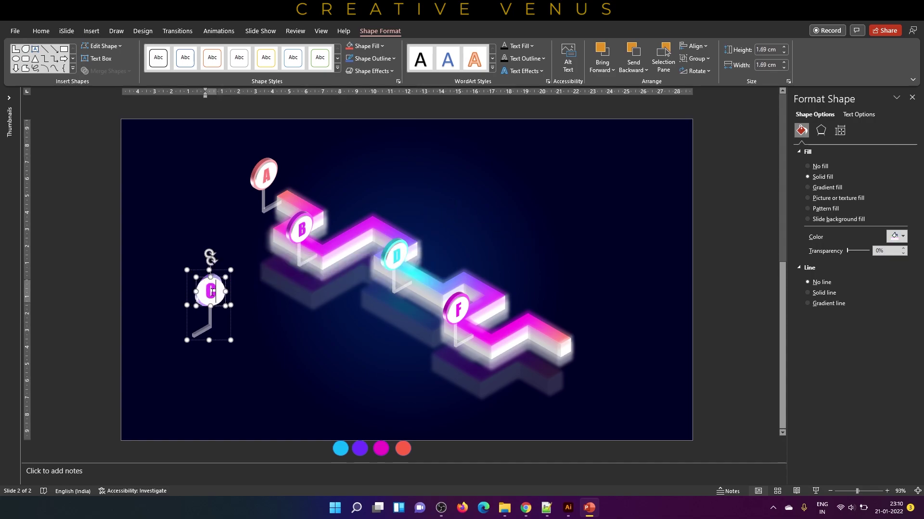
click(41, 30)
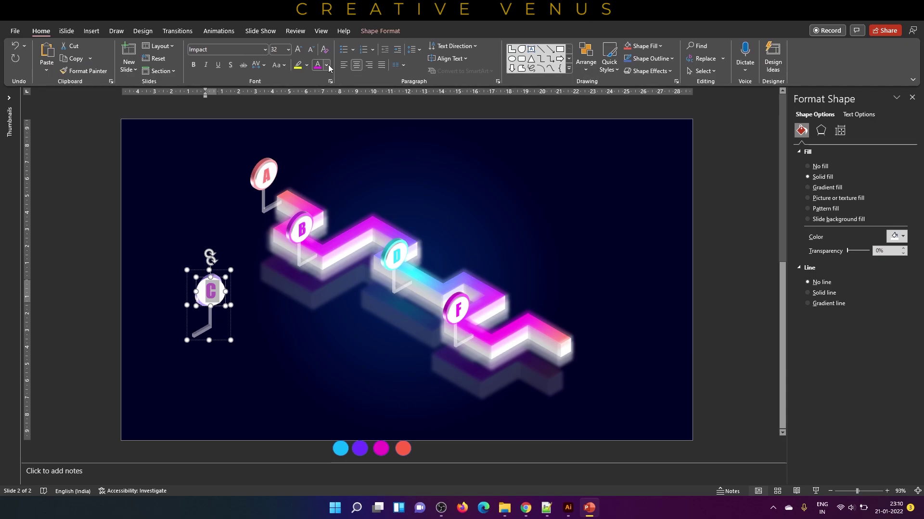
click(326, 65)
click(319, 186)
mouse_move(215, 274)
mouse_down()
mouse_move(426, 161)
mouse_move(421, 168)
mouse_move(507, 220)
mouse_up()
Step: Relabel a copied pin as E
right_click(421, 168)
key(Escape)
click(501, 237)
text(E)
key(Escape)
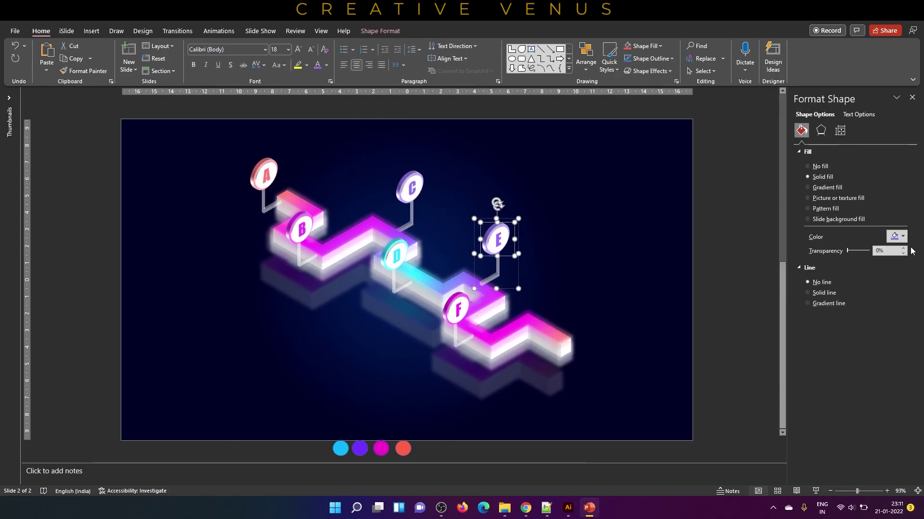
Step: Copy the E pin to the path's far end as G with a pink-red circle
right_click(507, 221)
key(Escape)
drag(507, 221, 590, 271)
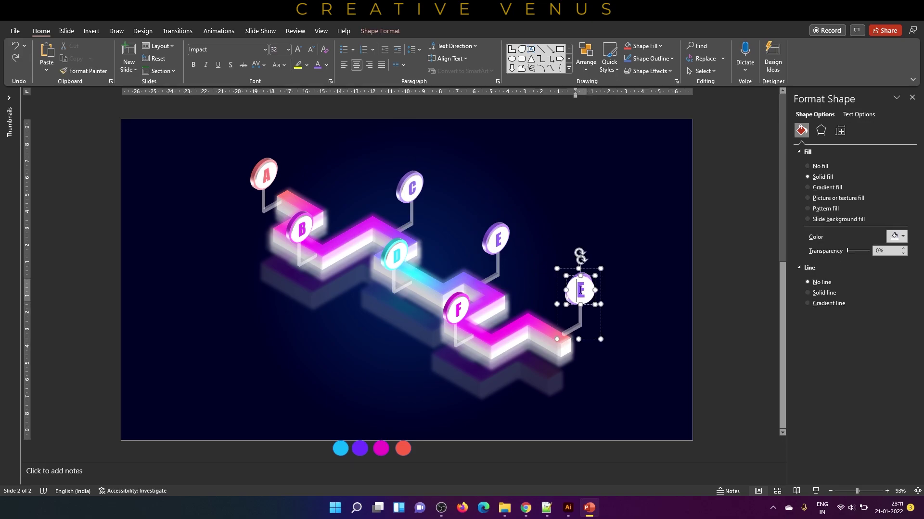
click(581, 289)
text(G)
click(896, 237)
click(892, 354)
click(566, 278)
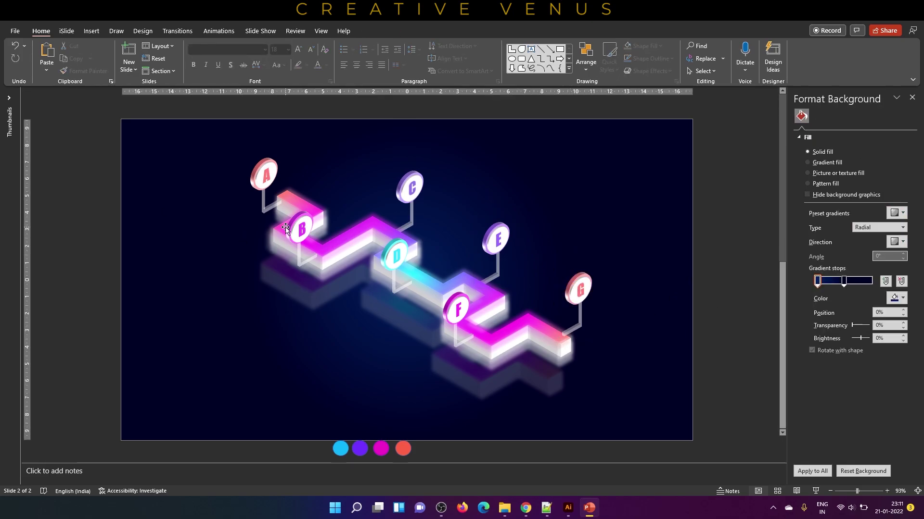
click(87, 31)
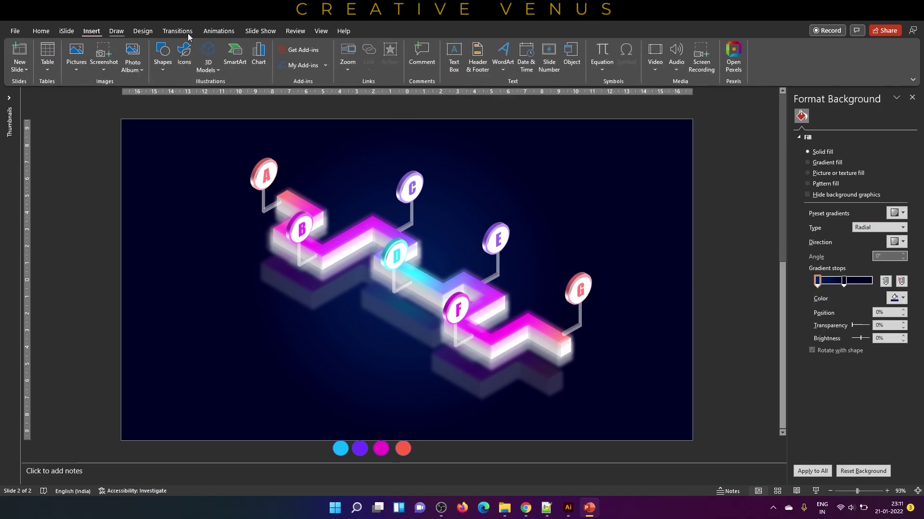
Step: Draw a text box at the slide's top left containing a coral-red capital A
click(455, 63)
drag(144, 171, 208, 195)
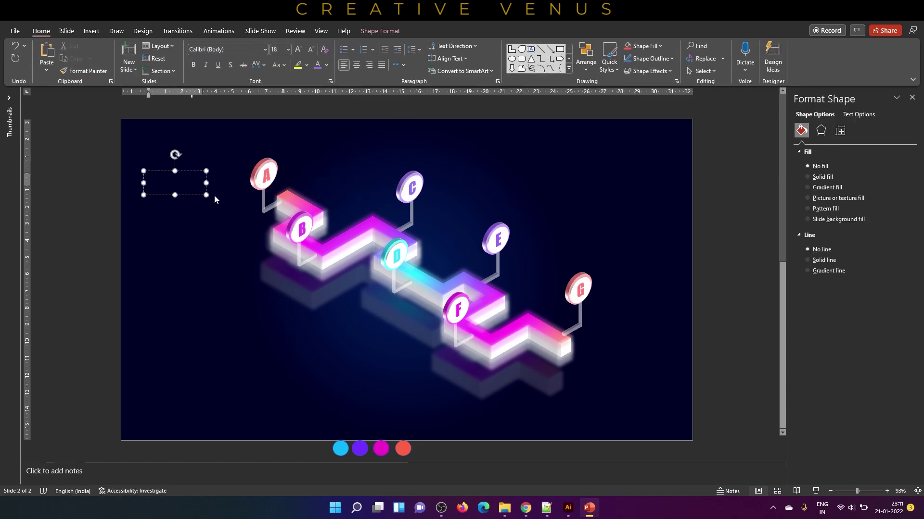
key(ctrl+a)
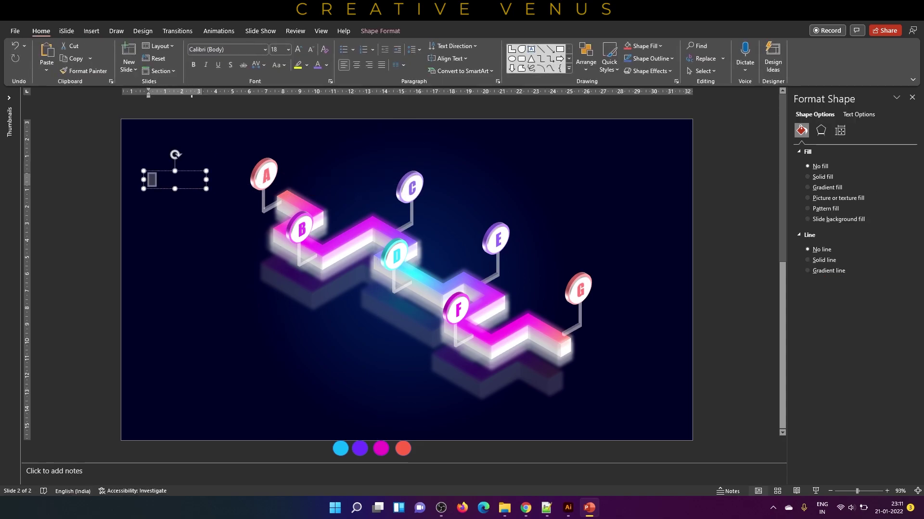
click(326, 65)
click(317, 183)
key(Right)
key(BackSpace)
text(A)
key(shift+Left)
Step: Set the A heading to Impact, size 24
click(229, 50)
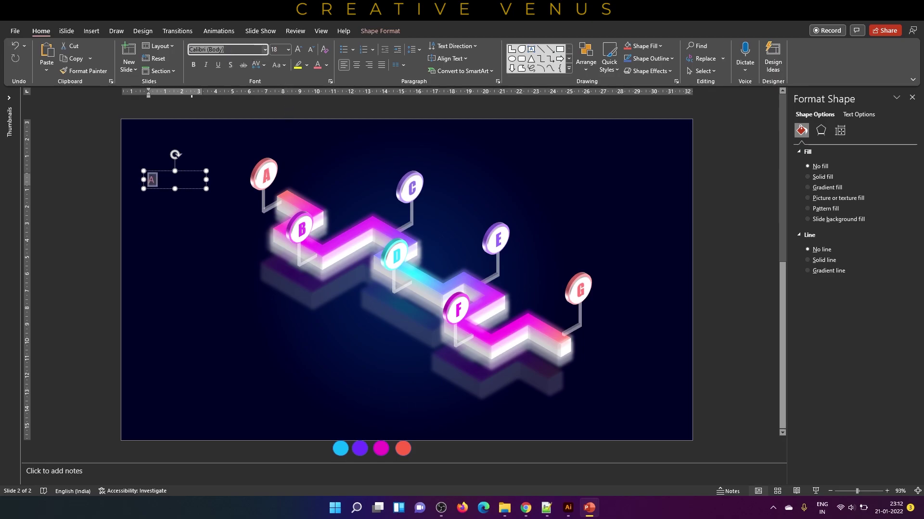
text(Impact)
key(Return)
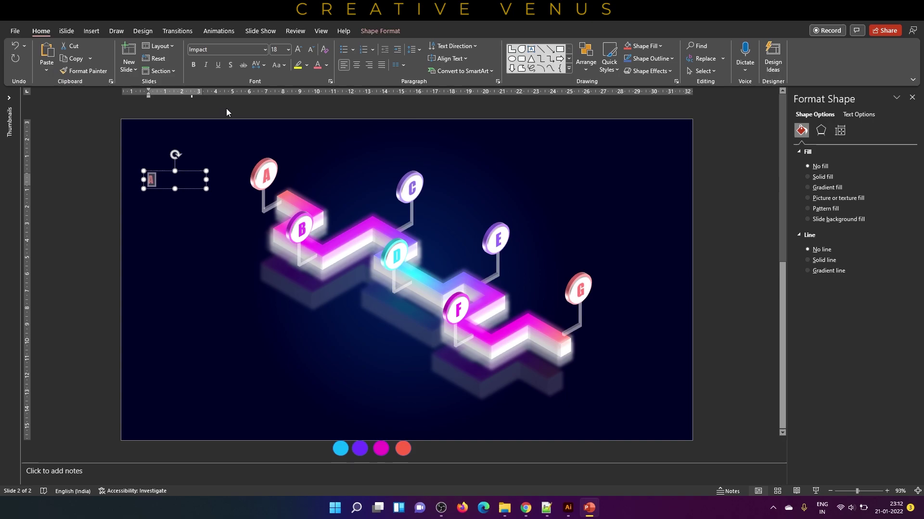
click(298, 49)
click(298, 49)
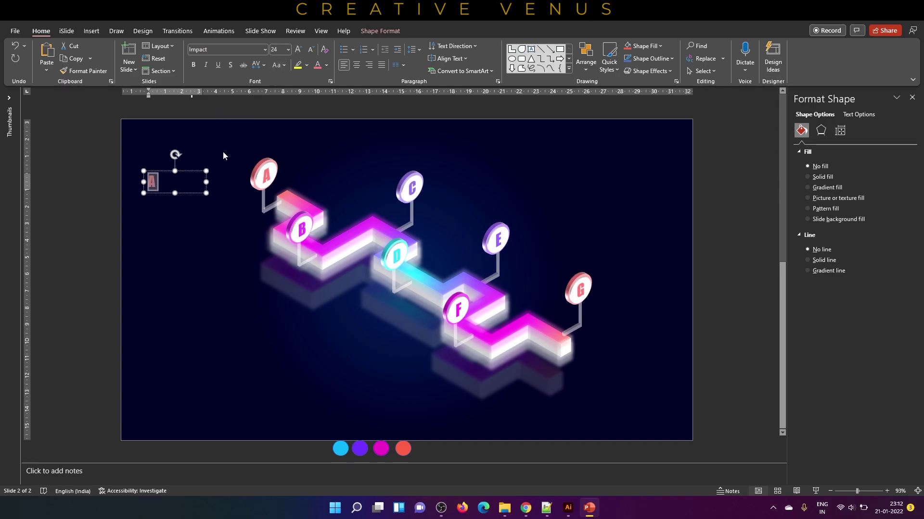
Step: Duplicate the box below A, change its text to 'Please subscribe like and share', and widen it
drag(178, 172, 185, 193)
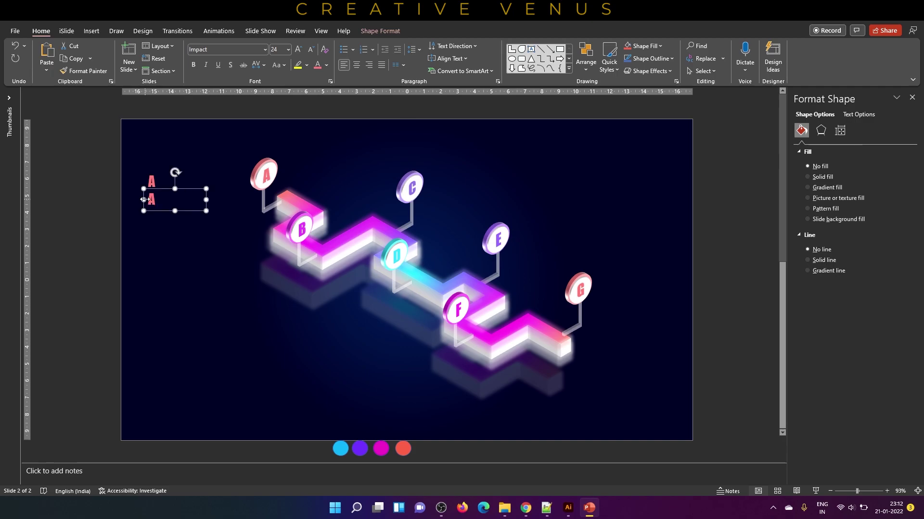
double_click(152, 200)
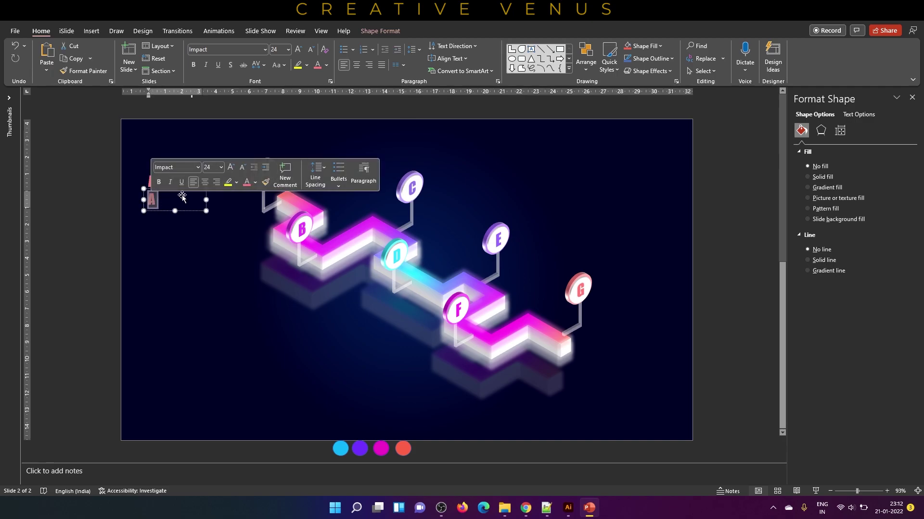
text(Ple)
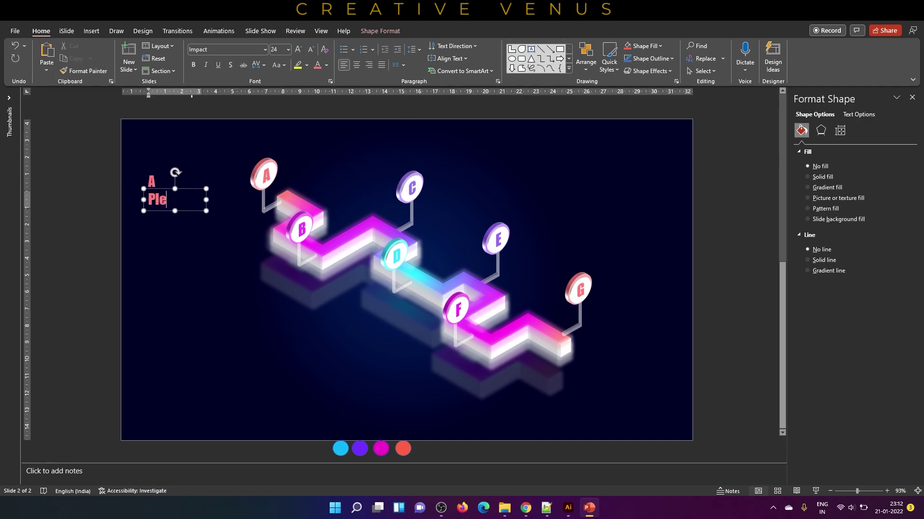
text(ase subs)
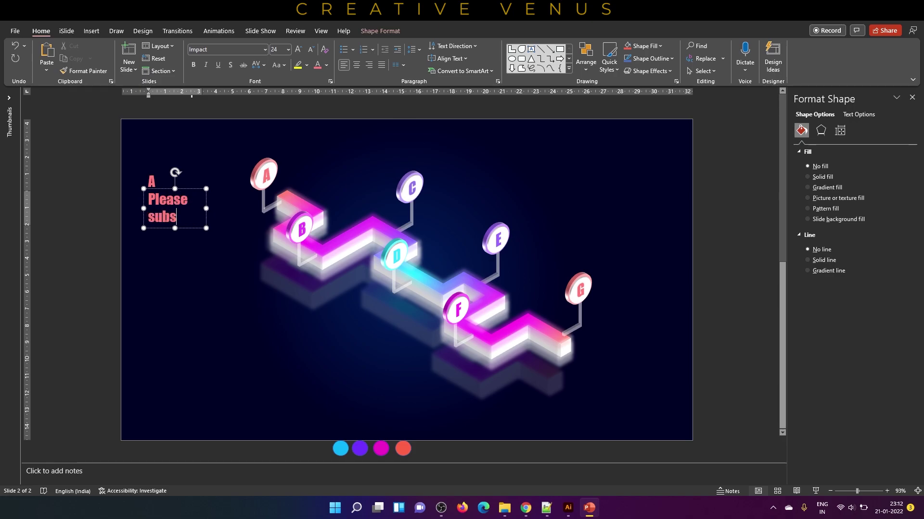
text(cribe like and share)
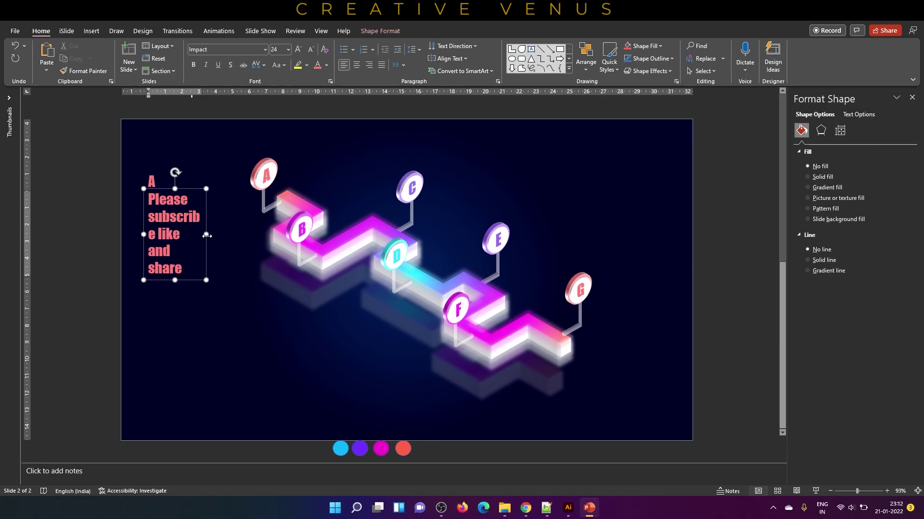
drag(207, 236, 216, 234)
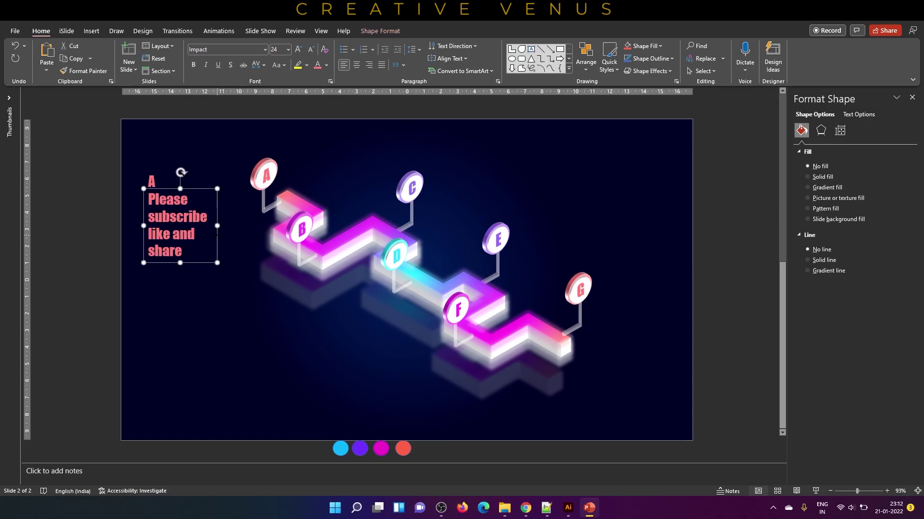
Step: Set the description text to Agency FB, size 12
click(240, 50)
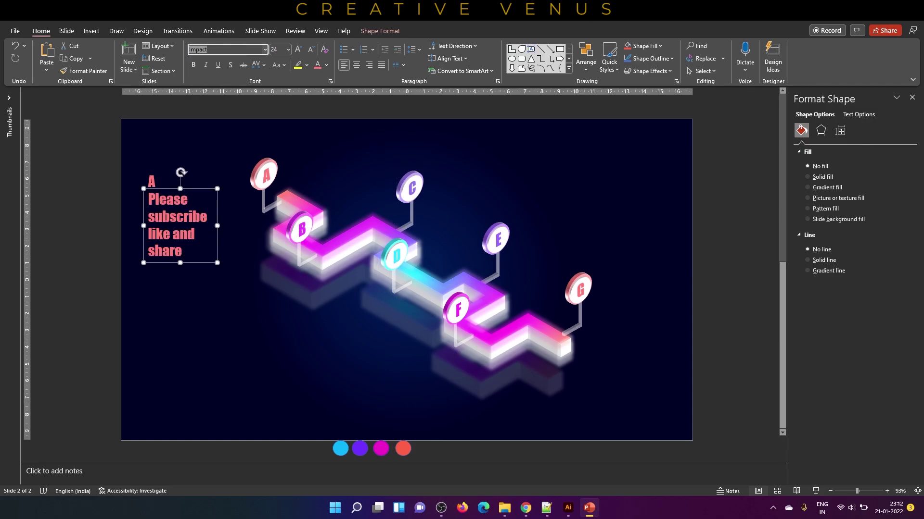
text(Agency FB)
key(Return)
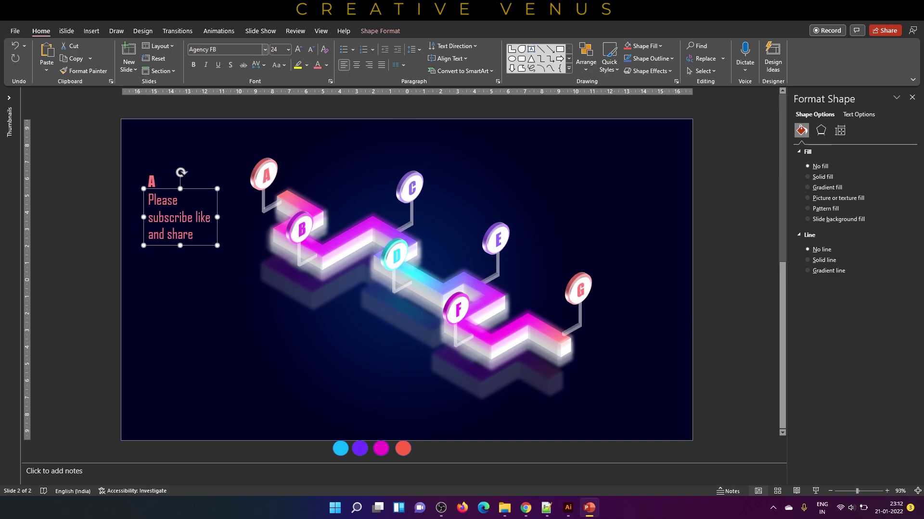
click(311, 49)
click(311, 50)
click(311, 49)
click(310, 49)
click(311, 50)
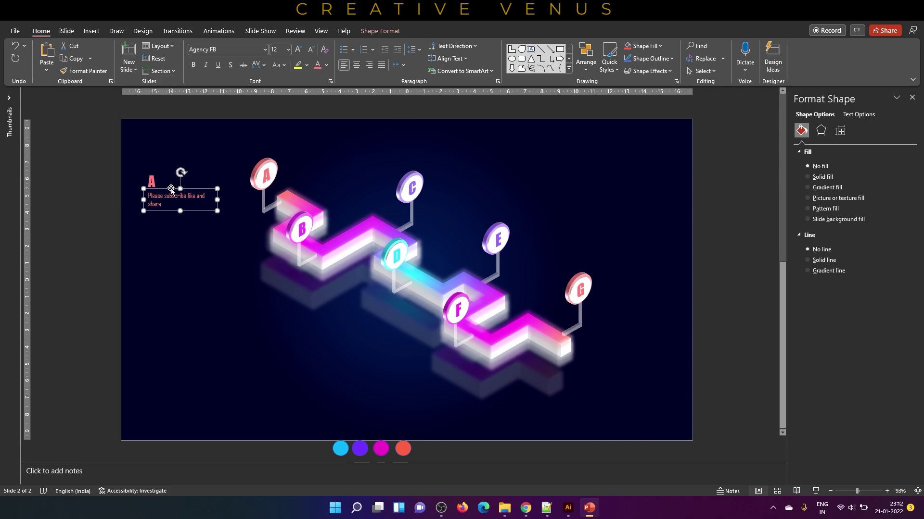
Step: Group the A letter with its description and label it 'A. HEADING' on one line
drag(171, 189, 171, 192)
shift+click(152, 181)
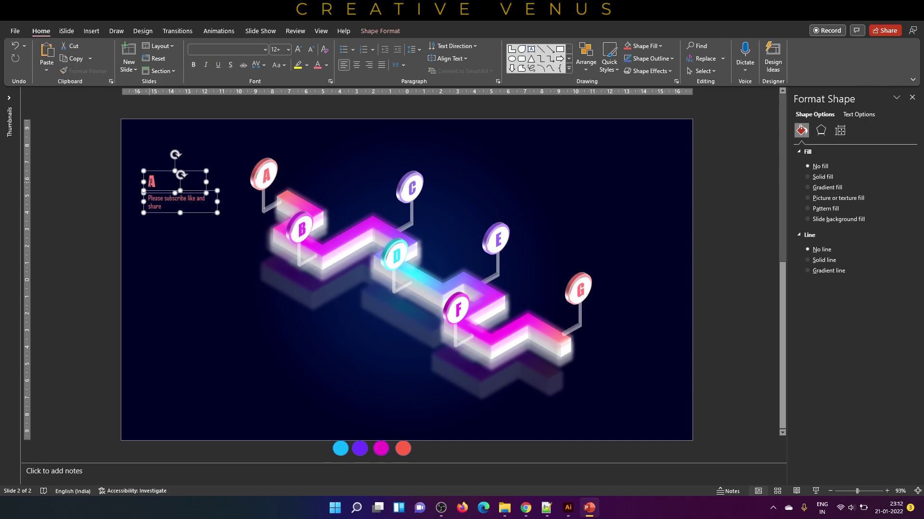
key(ctrl+g)
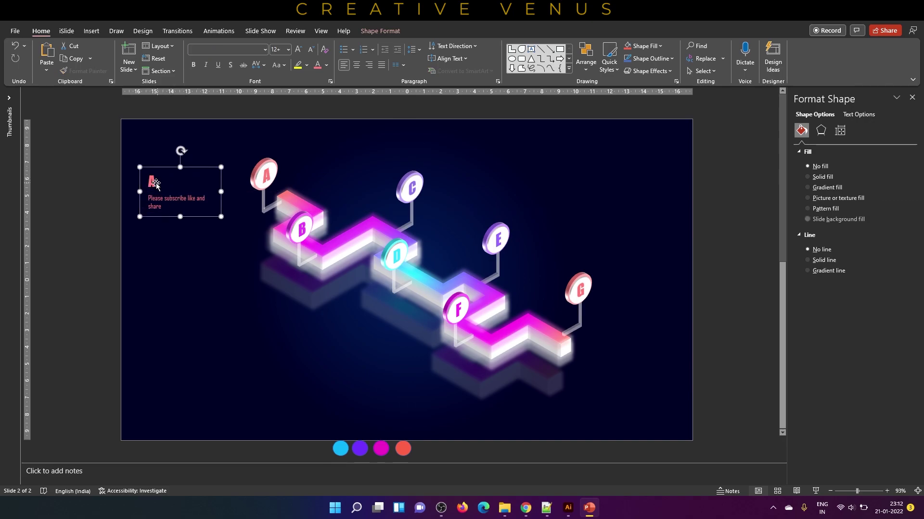
click(158, 185)
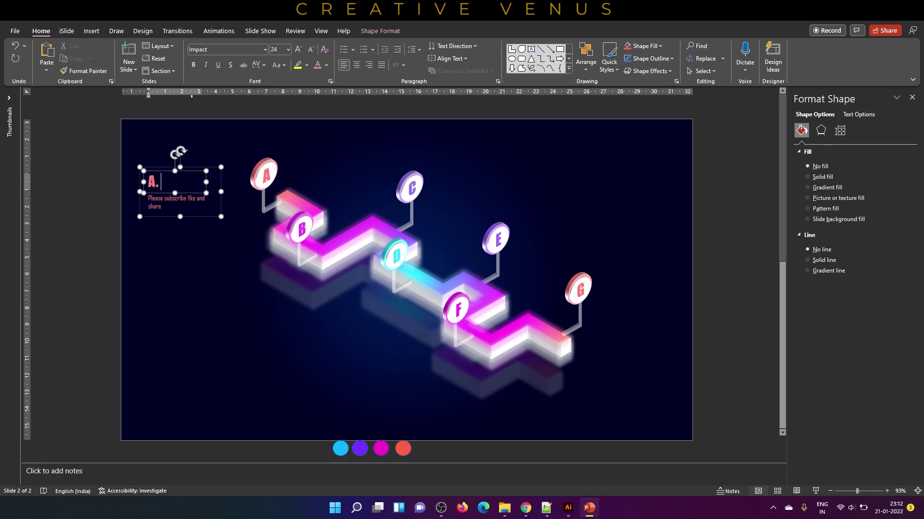
text(HEADING)
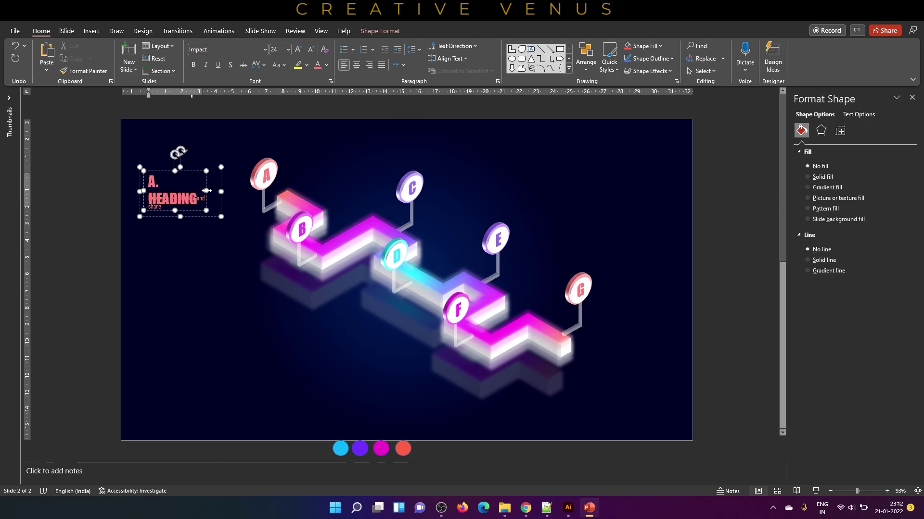
drag(206, 210, 240, 293)
Step: Duplicate the heading block and place the B copy below A
click(197, 216)
key(Escape)
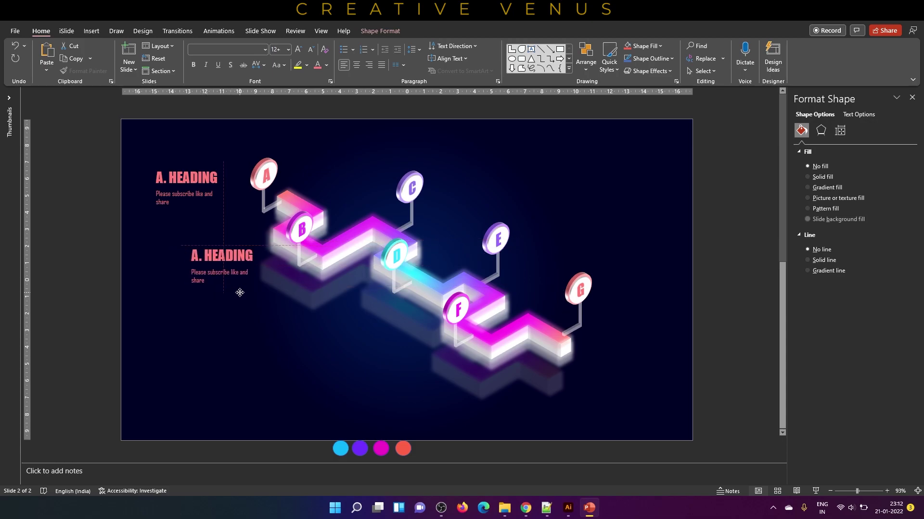
drag(221, 259, 221, 248)
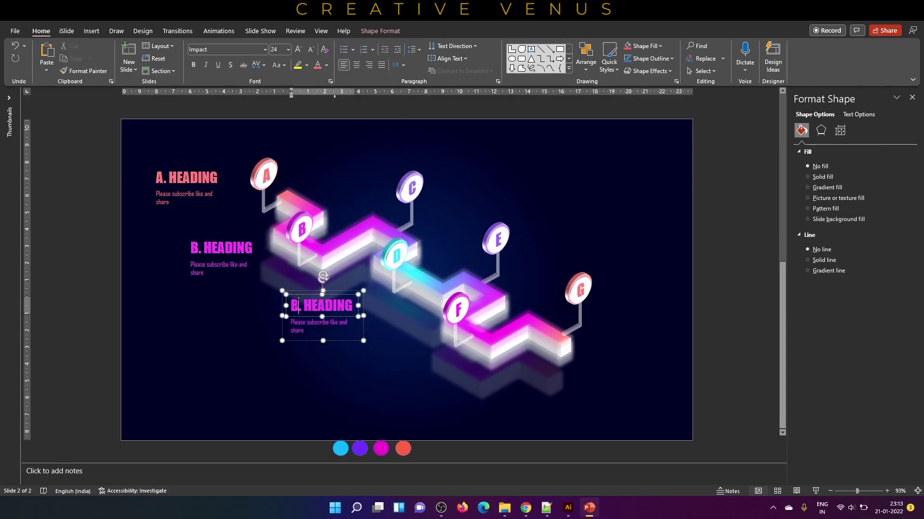
Step: Recolour the heading copies, with D in cyan, and fade the left headings to 30% transparency
click(326, 65)
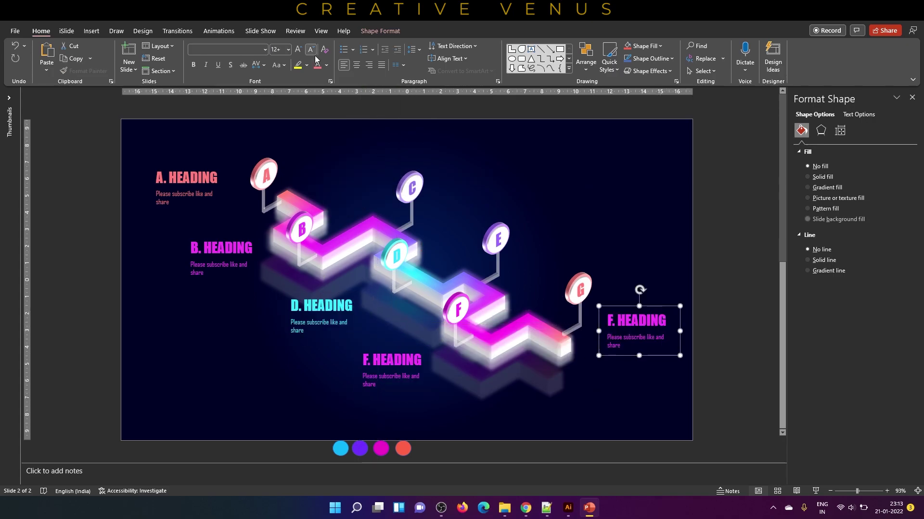
click(326, 65)
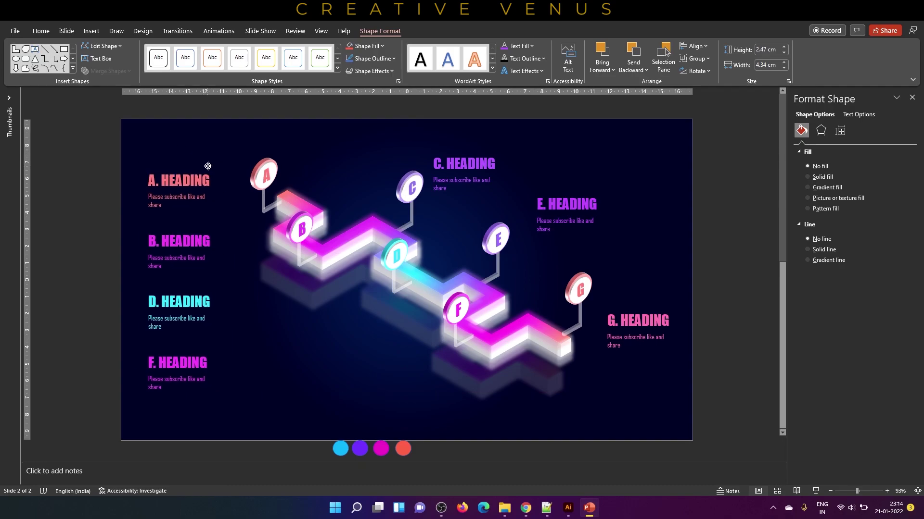
mouse_move(847, 242)
mouse_down()
mouse_move(862, 240)
mouse_move(854, 239)
mouse_up()
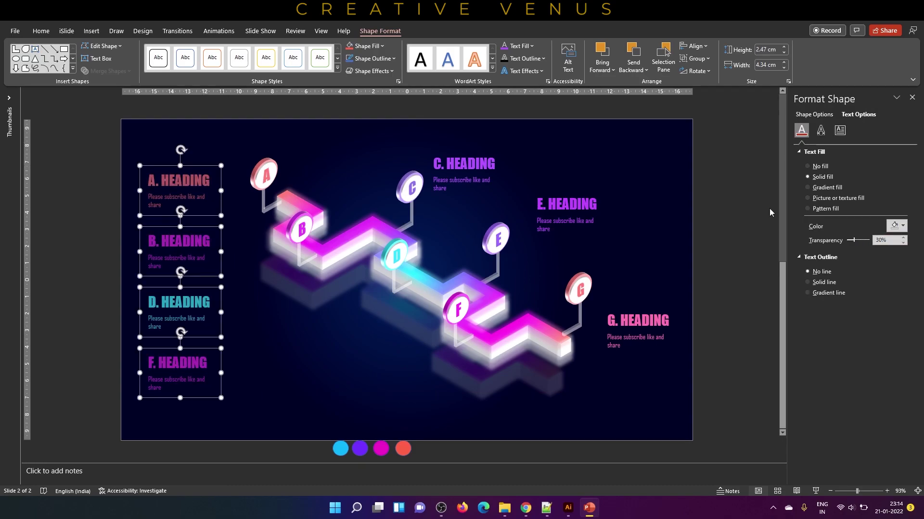
click(662, 304)
Step: Align the C, E and G headings on their right edges
click(659, 313)
shift+click(579, 221)
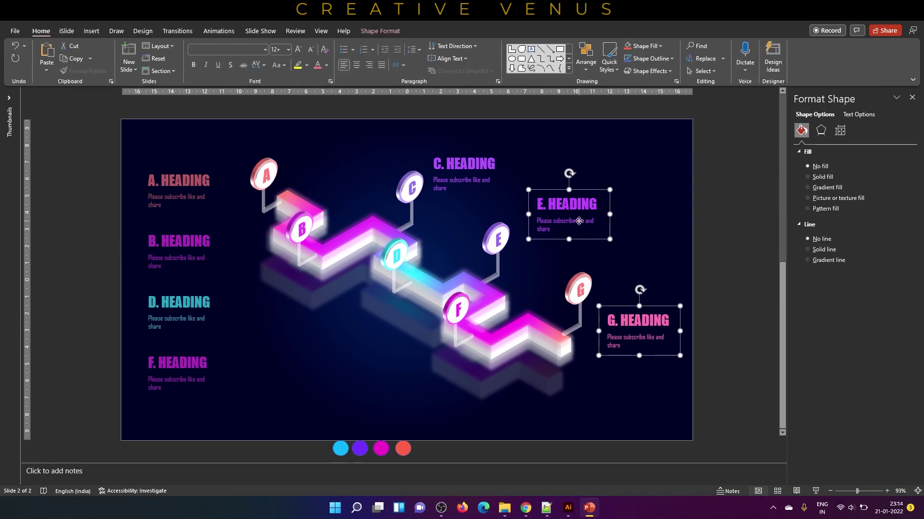
shift+click(496, 178)
click(380, 31)
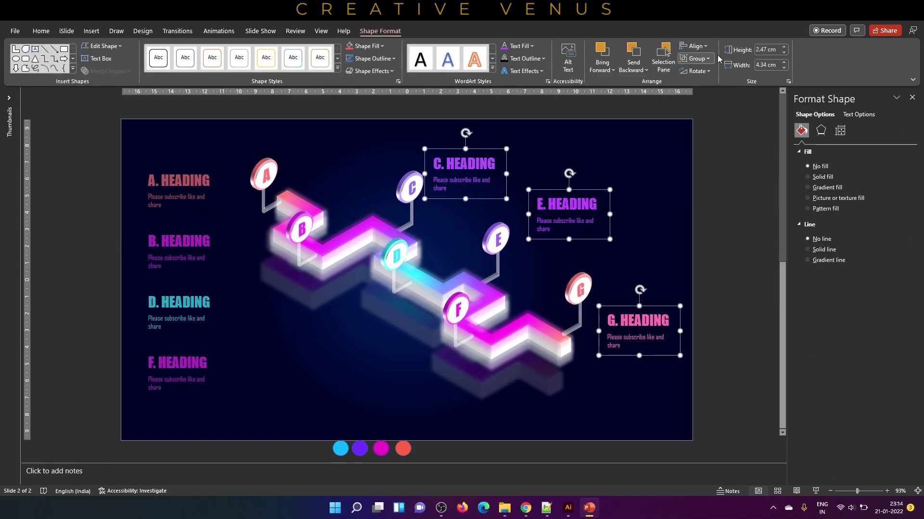
click(694, 45)
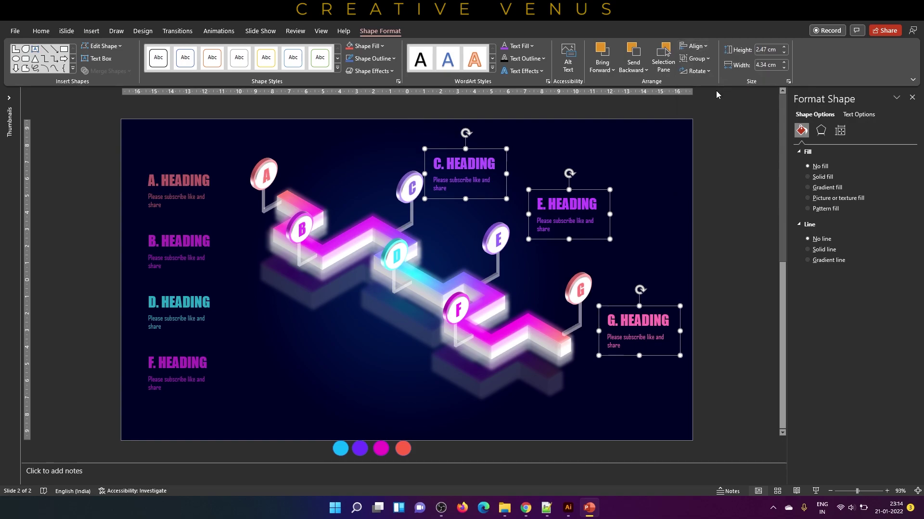
click(713, 87)
click(694, 46)
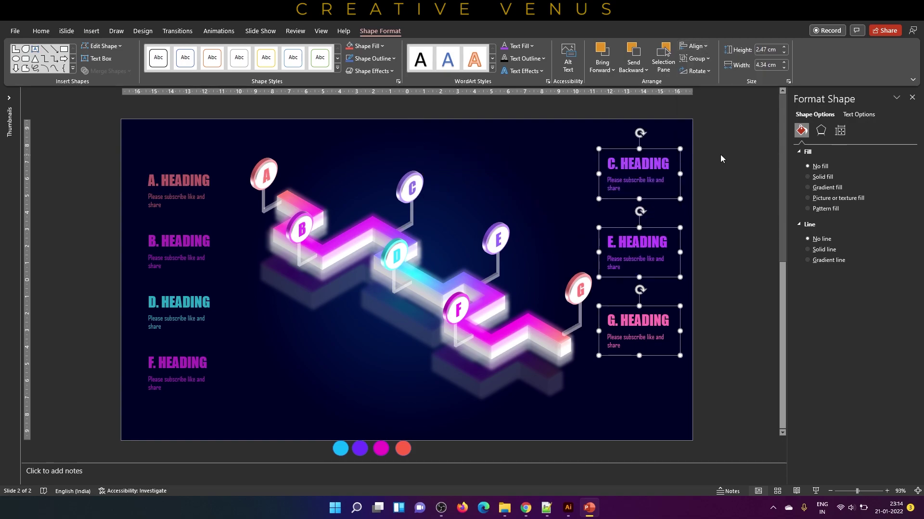
Step: Reposition the G and C headings to even out the right-hand column
click(686, 241)
drag(645, 321, 643, 302)
click(639, 242)
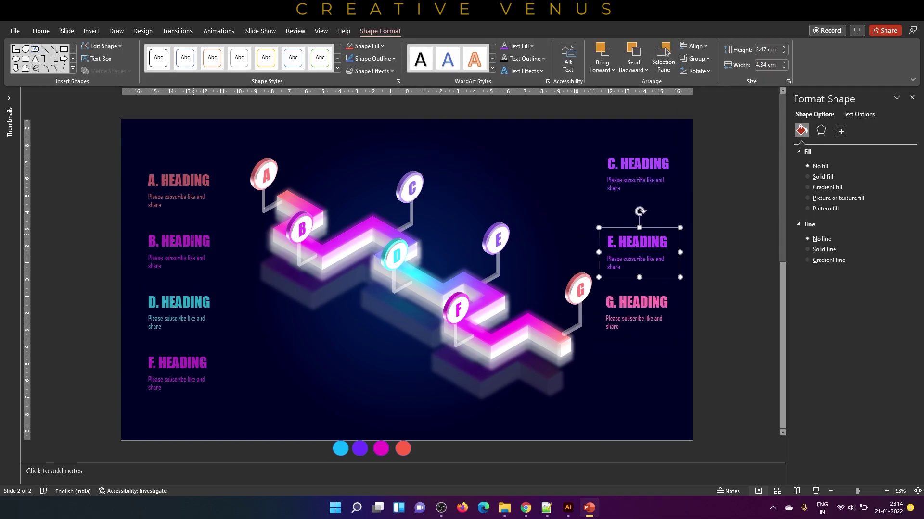
mouse_move(649, 150)
mouse_down()
mouse_move(648, 184)
mouse_move(648, 167)
mouse_up()
drag(730, 350, 547, 145)
Step: Nudge the left headings slightly left and select the right-hand headings together
drag(123, 140, 262, 416)
drag(205, 167, 201, 169)
click(705, 146)
drag(705, 140, 596, 344)
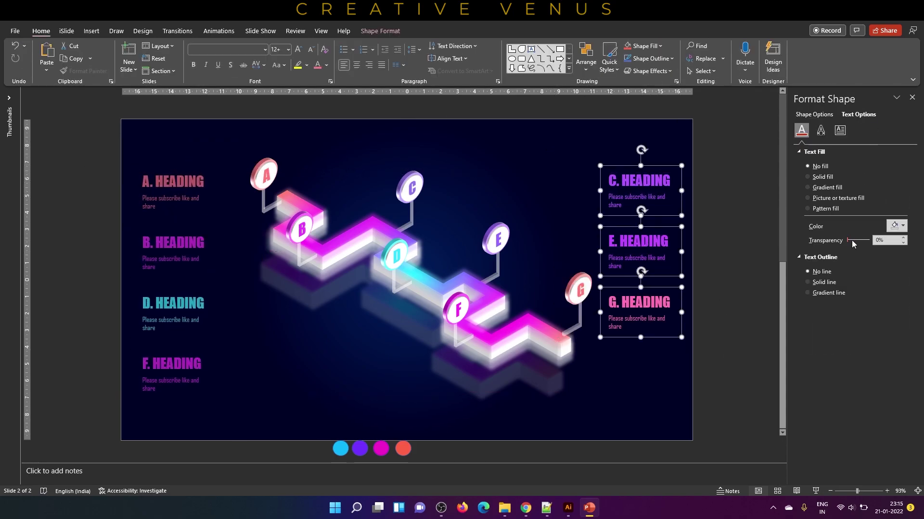
Step: Draw a tall rectangle over the left heading column
click(706, 146)
click(90, 31)
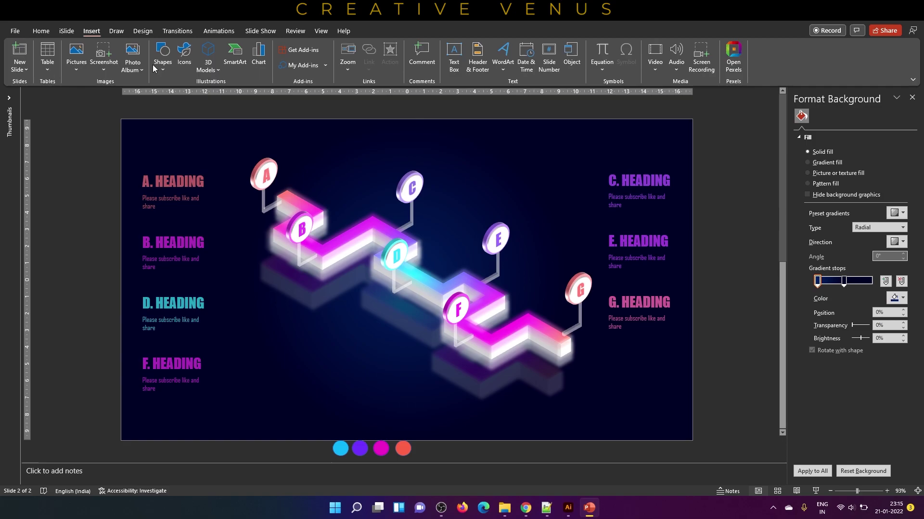
click(163, 71)
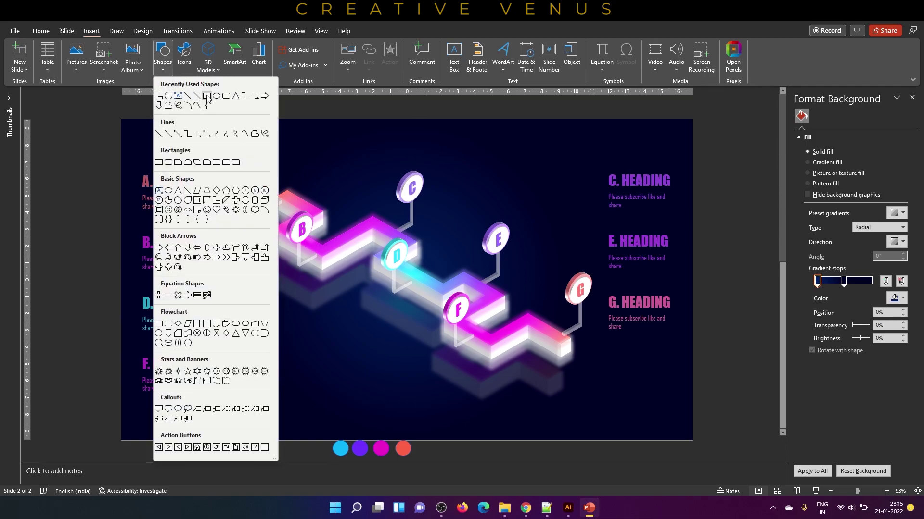
click(210, 99)
drag(122, 119, 239, 439)
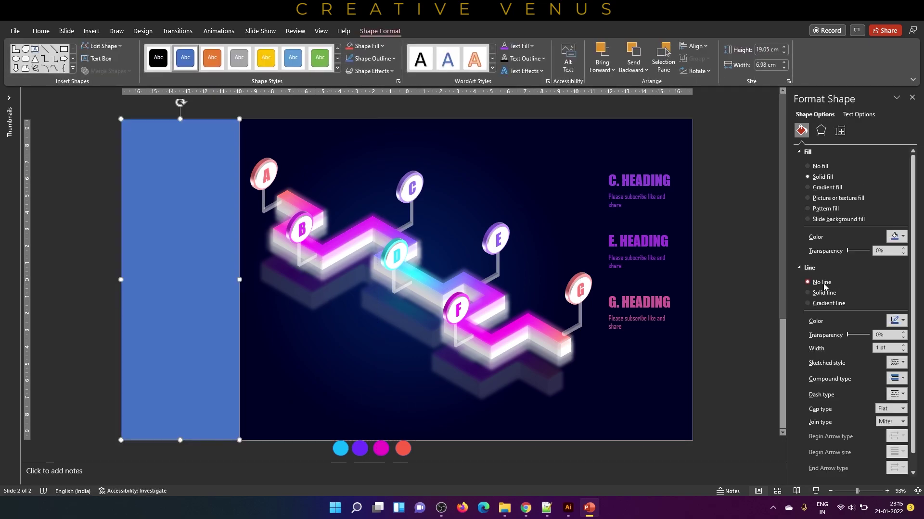
Step: Fill the rectangle white at 89% transparency with no outline
click(896, 236)
click(847, 260)
drag(847, 251, 867, 250)
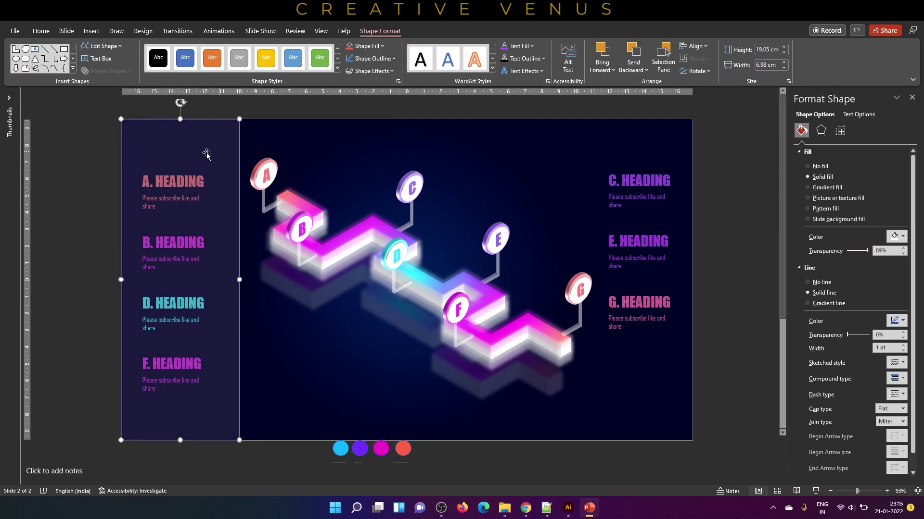
key(Escape)
click(201, 159)
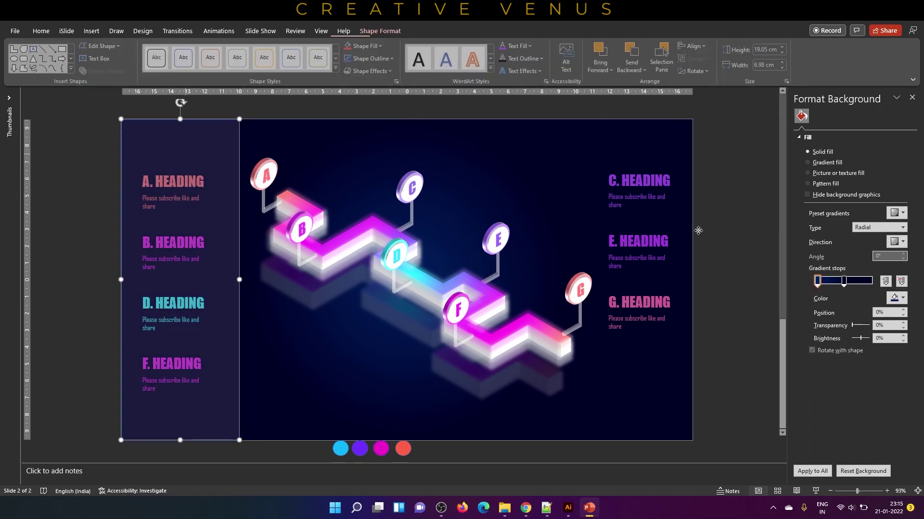
click(823, 282)
Step: Send the panel behind the headings and place a copy on the right side
right_click(165, 159)
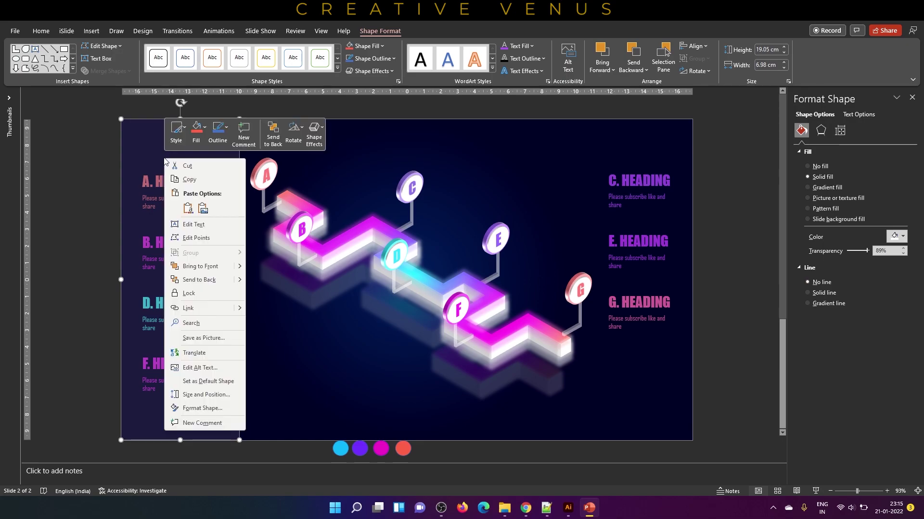
click(63, 232)
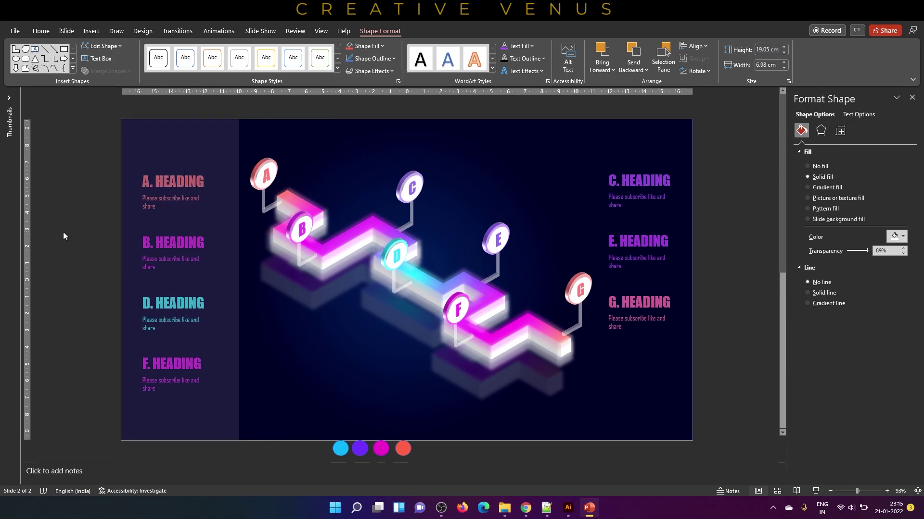
click(195, 186)
drag(312, 151, 608, 144)
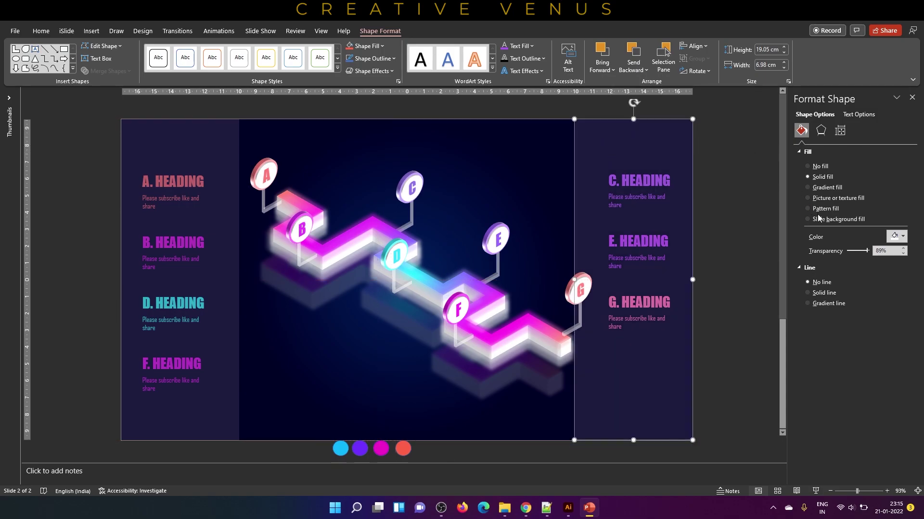
Step: Send the right panel behind its headings
right_click(674, 206)
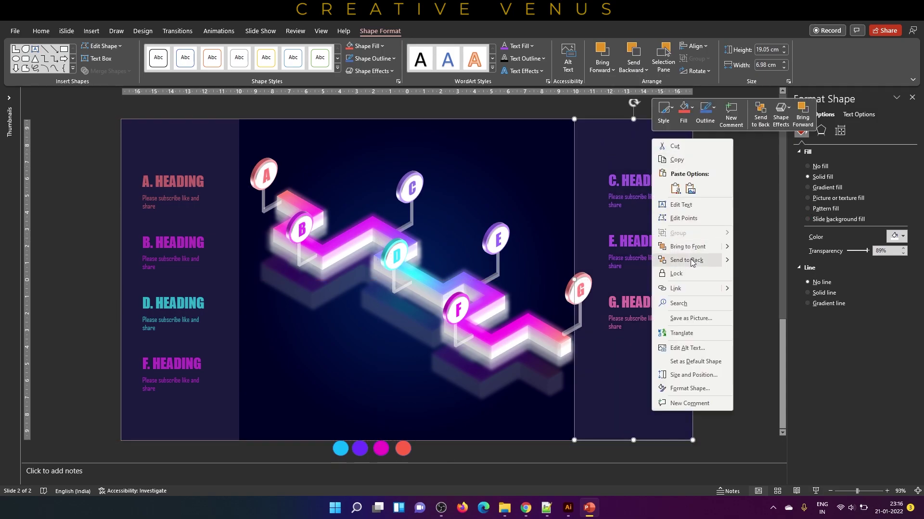
click(674, 260)
click(317, 425)
Step: Move the four coloured circles top-left, space them evenly, regroup and shrink them to 1.97 cm wide
drag(382, 455, 197, 147)
key(ctrl+shift+g)
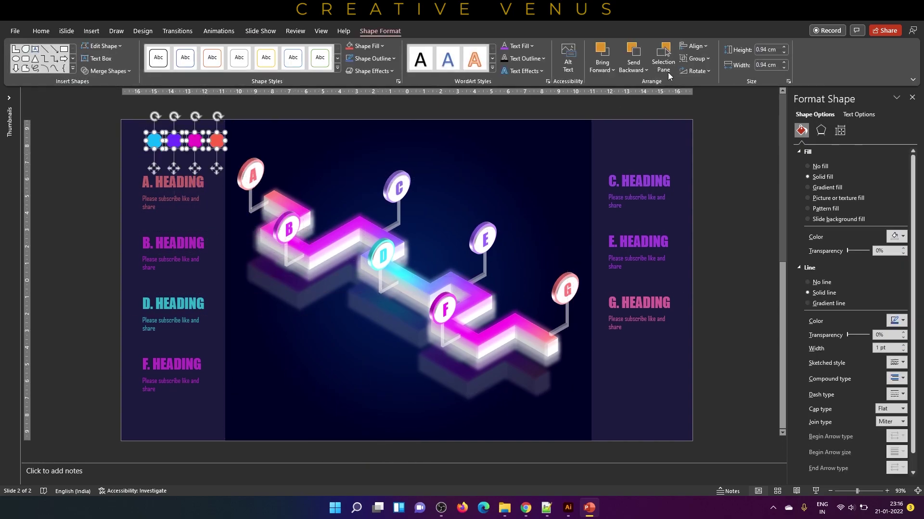
click(715, 47)
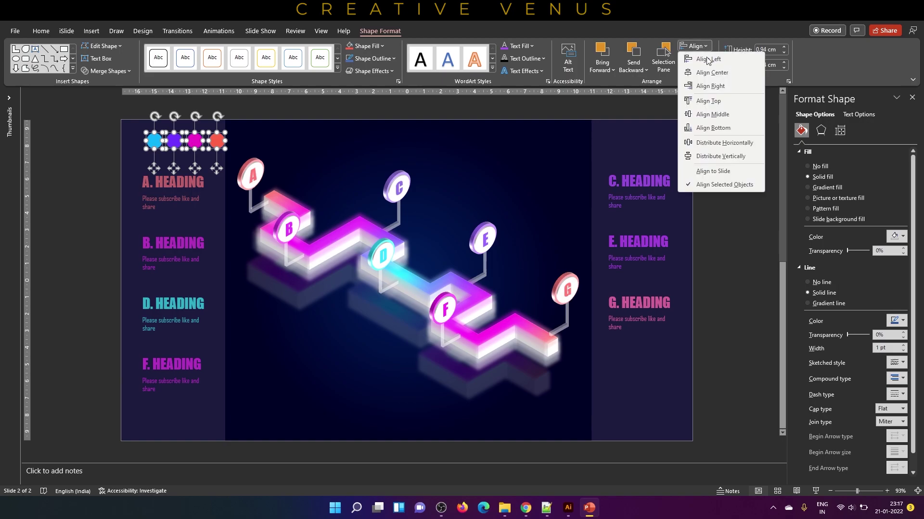
click(737, 144)
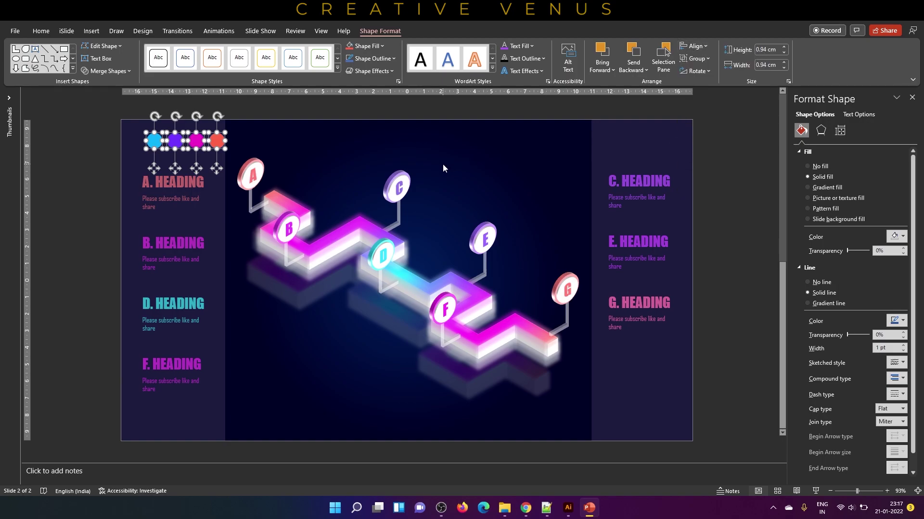
key(ctrl+g)
drag(226, 150, 253, 130)
Step: Move the central timeline picture slightly down
click(737, 198)
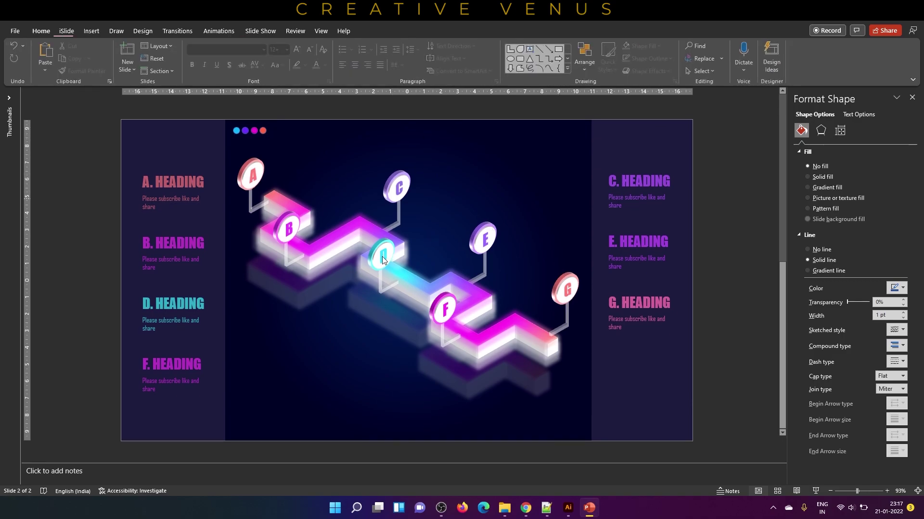
click(403, 284)
drag(404, 284, 405, 295)
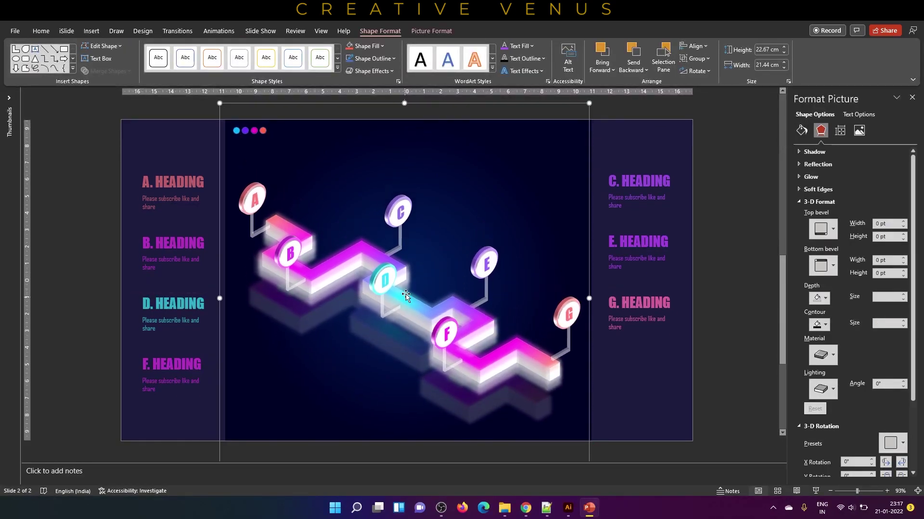
click(727, 285)
Step: Add a title text box across the slide top reading CREATIVE VENUS INFOGRAPHIC
click(91, 30)
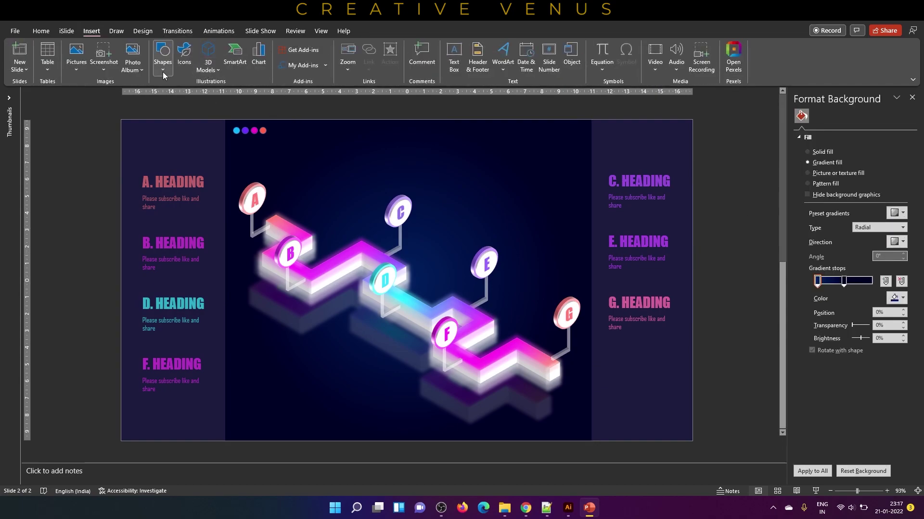
click(453, 57)
drag(275, 127, 511, 146)
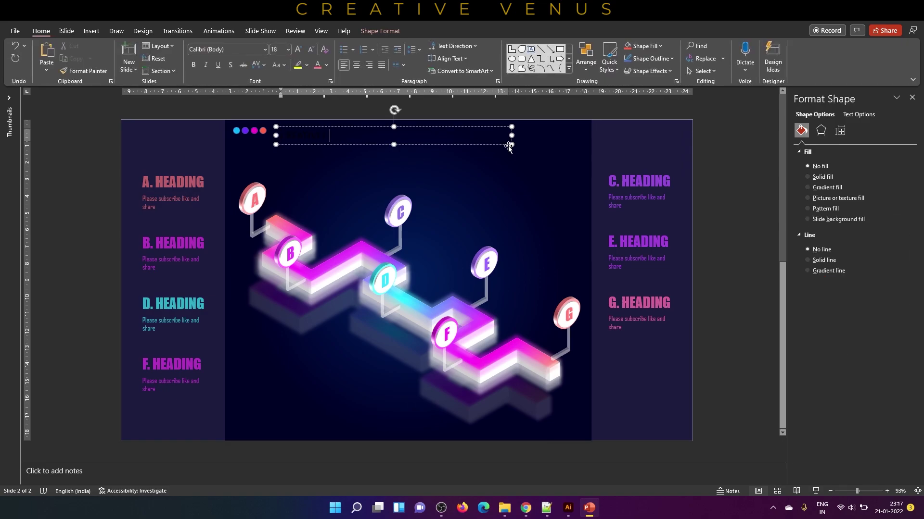
text(RAPHIC)
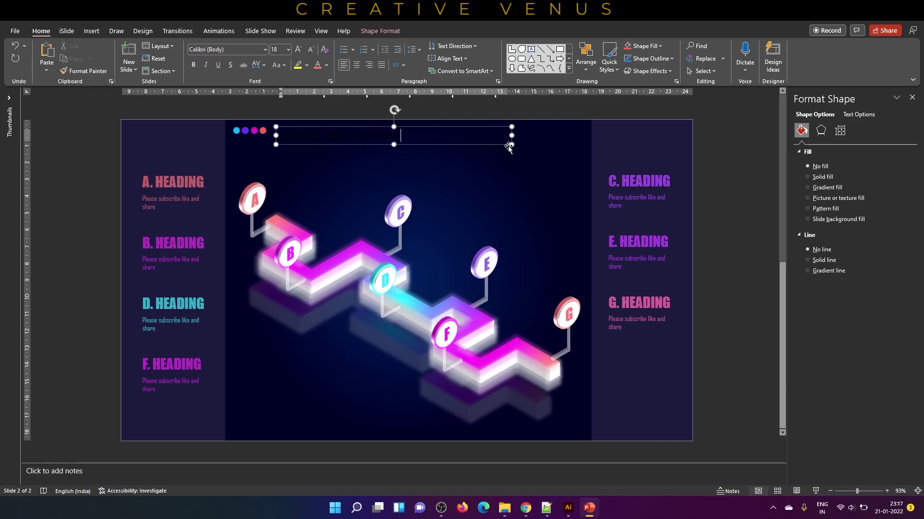
Step: Set the title to bold Agency FB with loose character spacing
key(ctrl+a)
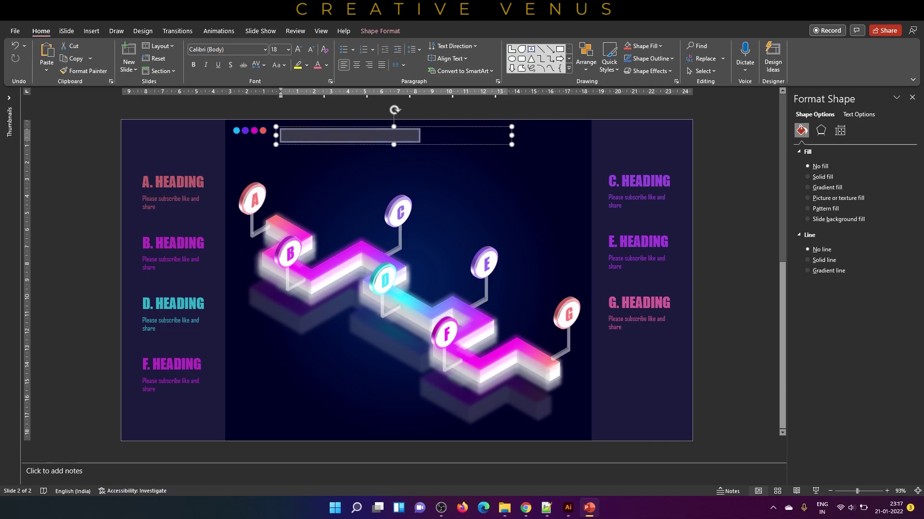
click(239, 49)
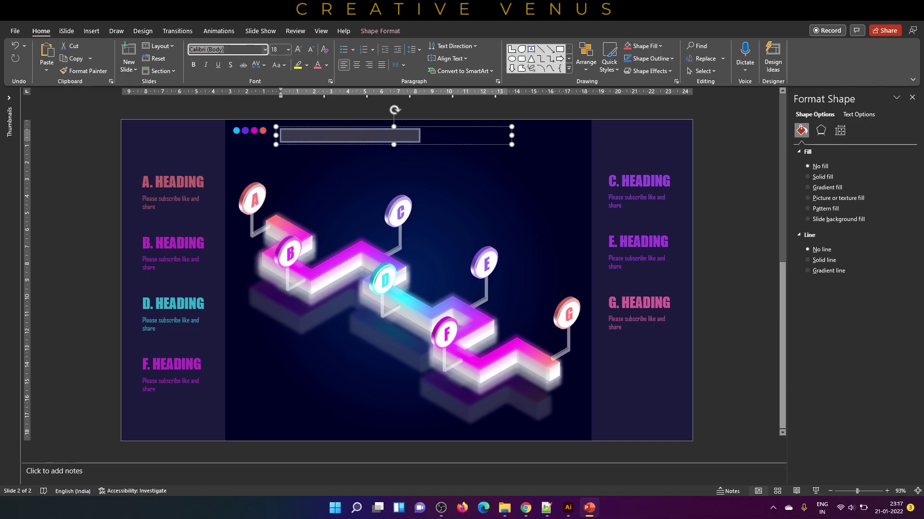
text(Agency FB)
key(Return)
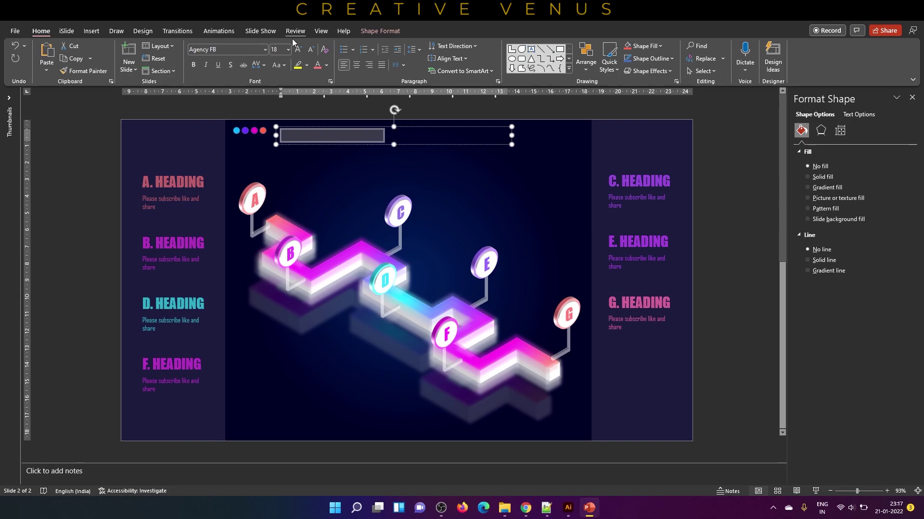
click(326, 69)
click(326, 98)
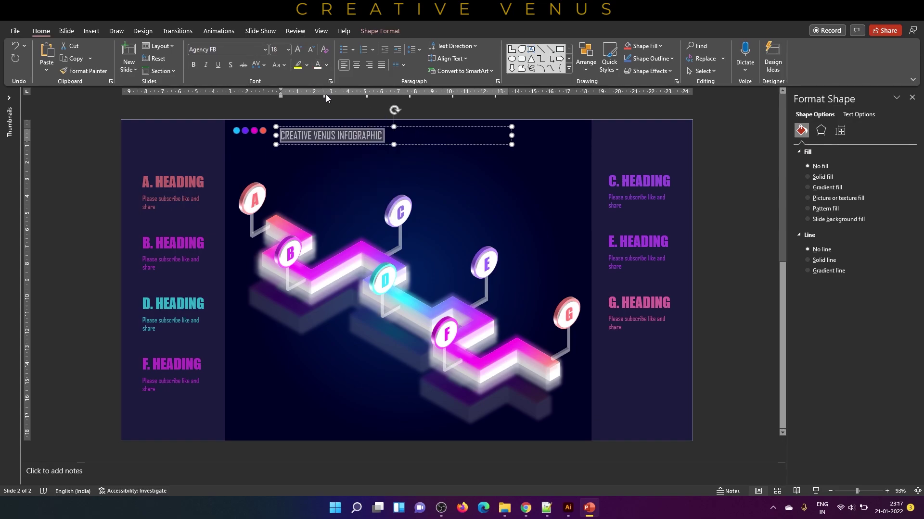
click(264, 65)
click(269, 114)
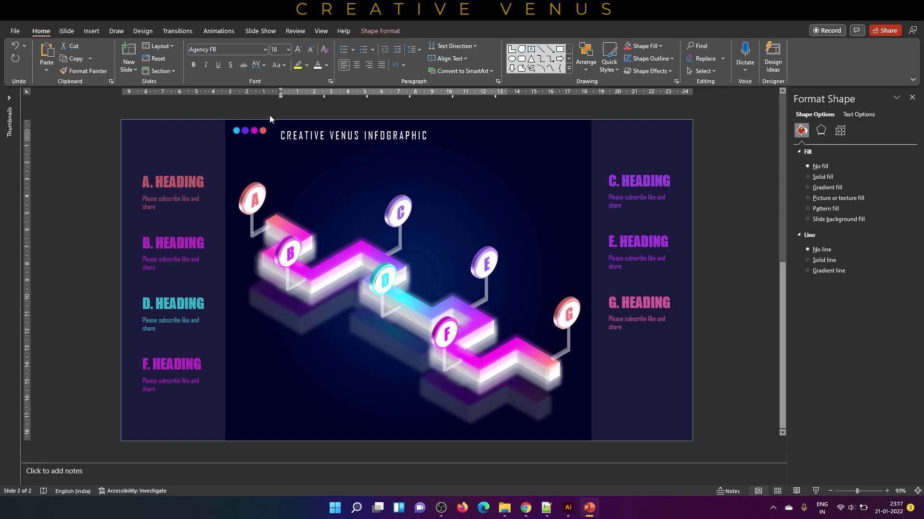
click(193, 66)
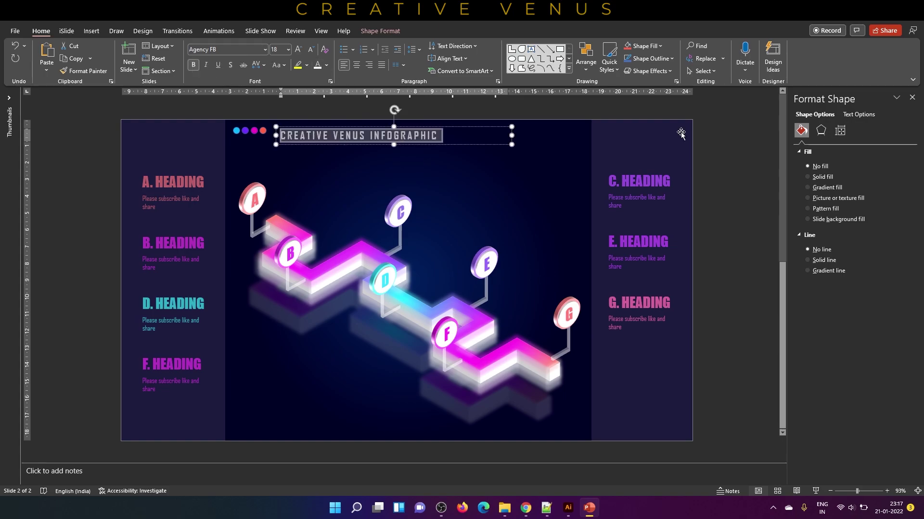
Step: Colour the title pink and move it up beside the coloured dots
click(326, 66)
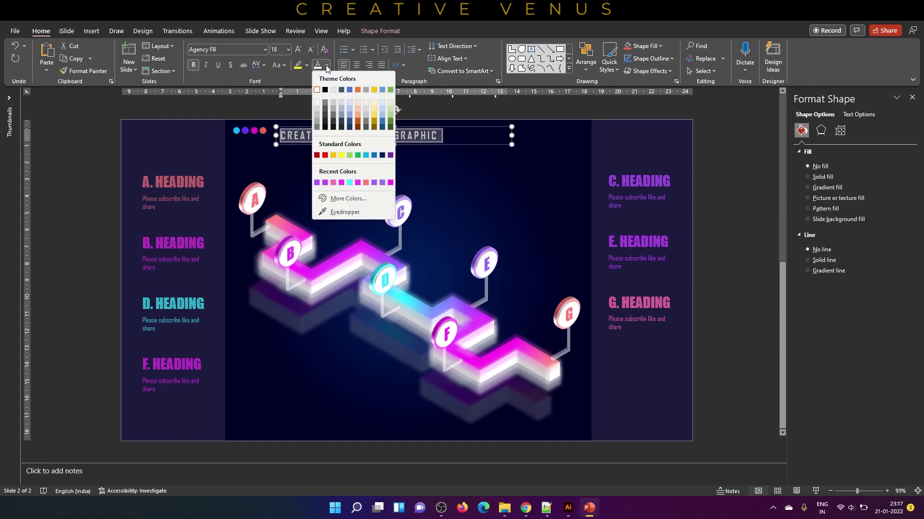
click(333, 183)
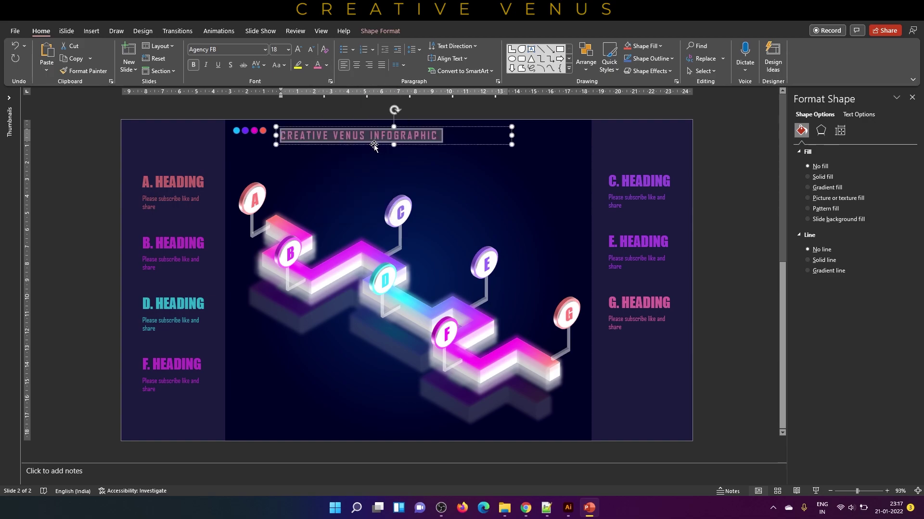
drag(379, 146, 366, 140)
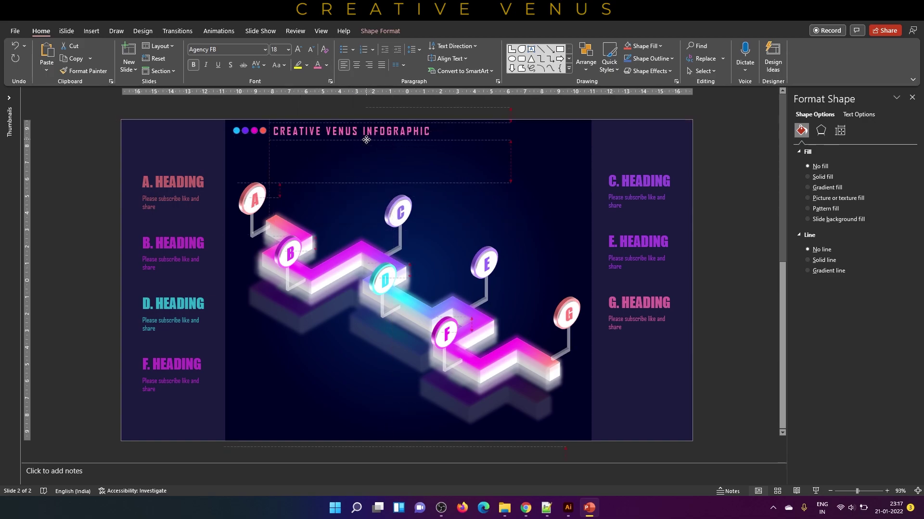
click(722, 257)
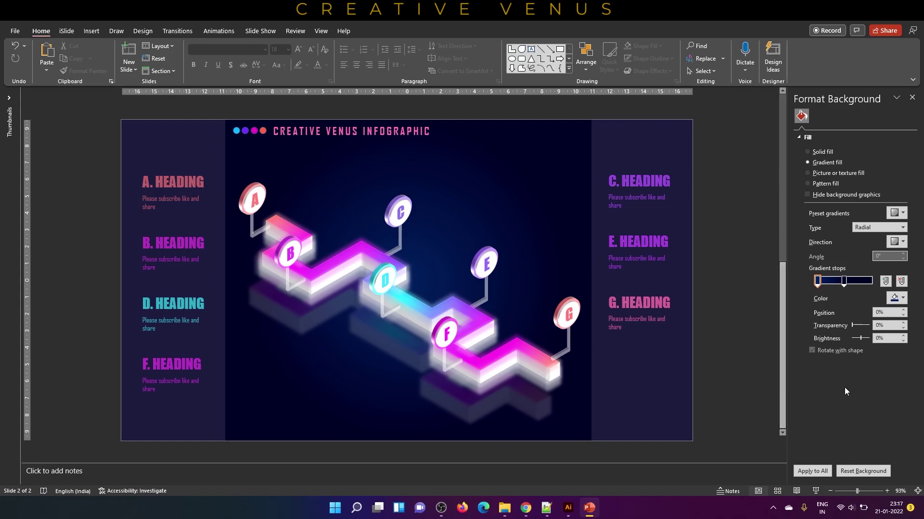
Step: Zoom to 178% and draw a freeform triangle on the path block near pin A
drag(856, 493, 864, 491)
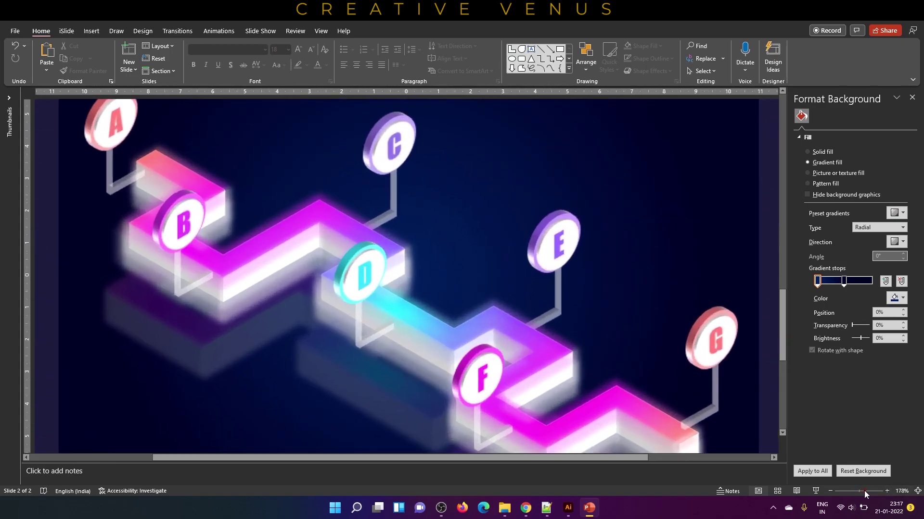
click(91, 31)
click(161, 63)
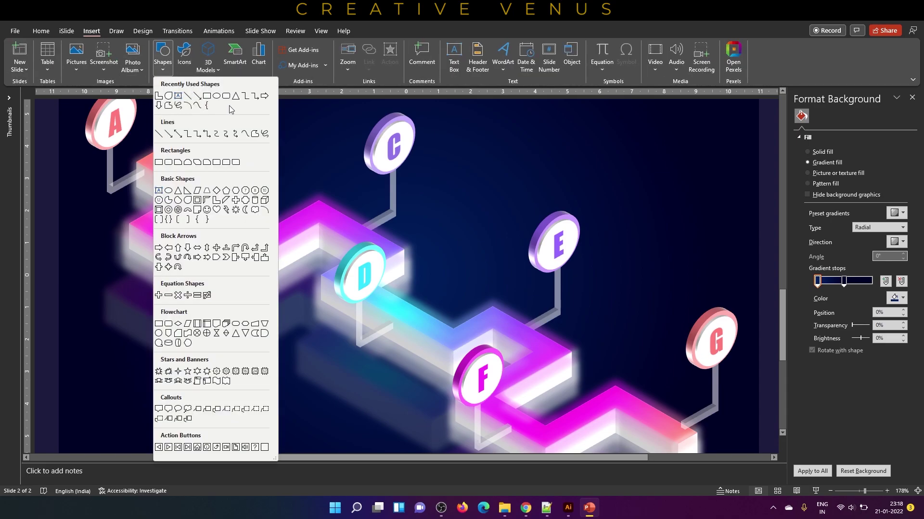
click(168, 105)
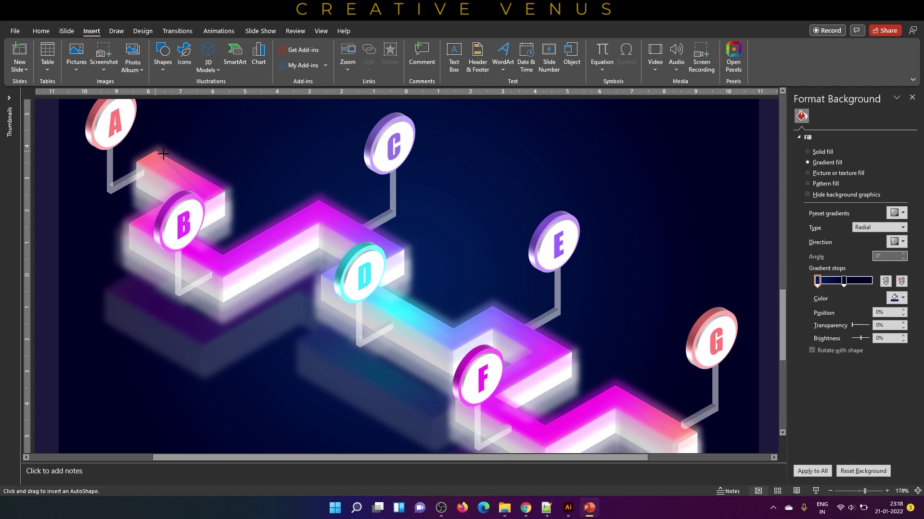
drag(164, 154, 154, 150)
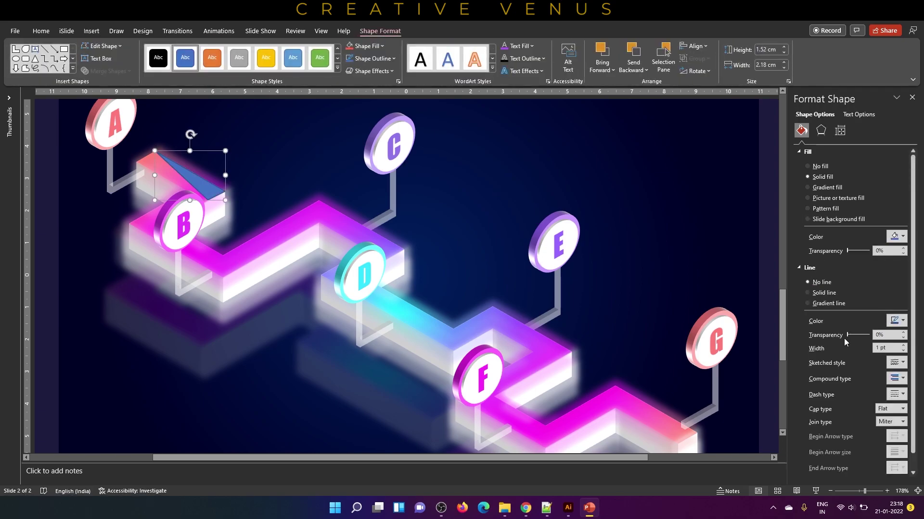
click(817, 282)
Step: Fill the triangle white at about 66% transparency with no outline
click(895, 236)
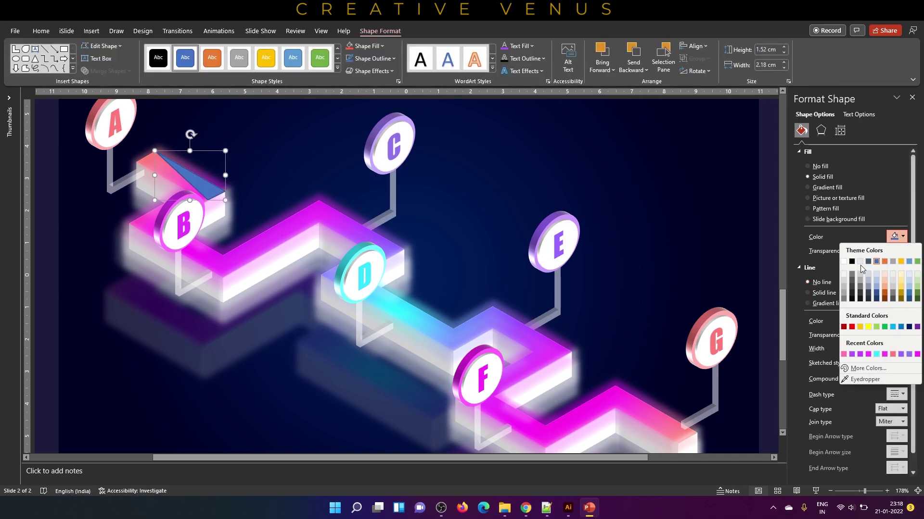
click(843, 262)
click(818, 282)
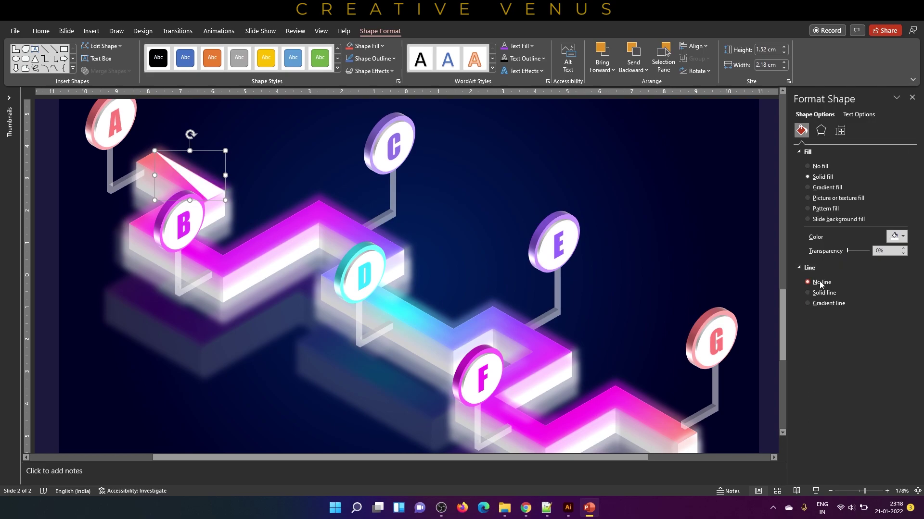
drag(846, 252, 862, 250)
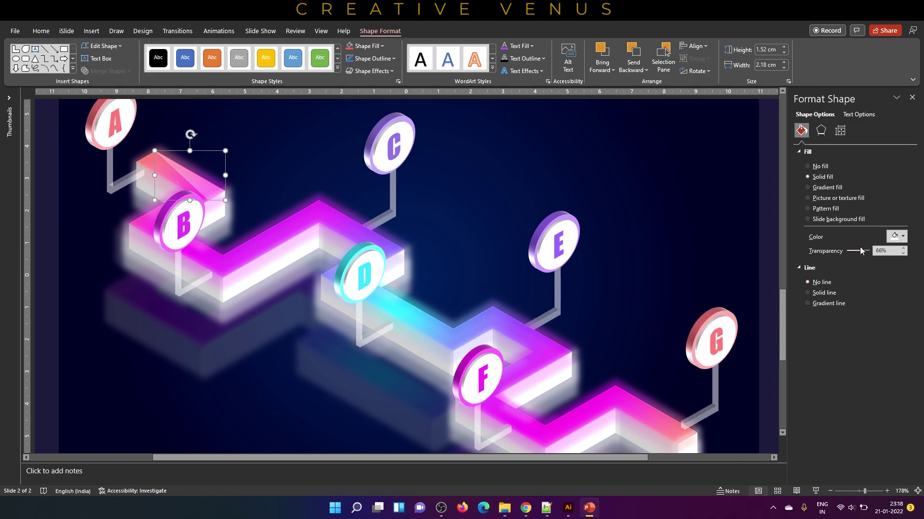
click(559, 138)
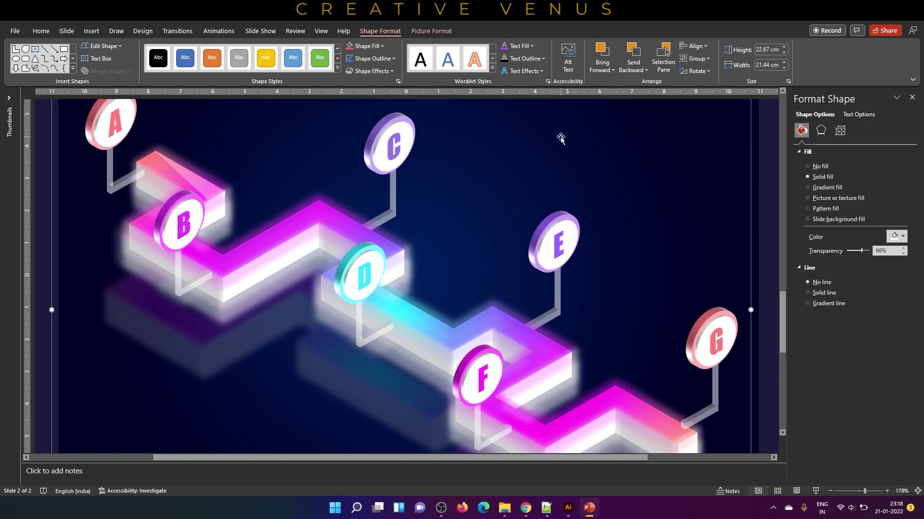
Step: Trace a four-sided freeform shape on the path block just after pin B
click(88, 31)
click(162, 55)
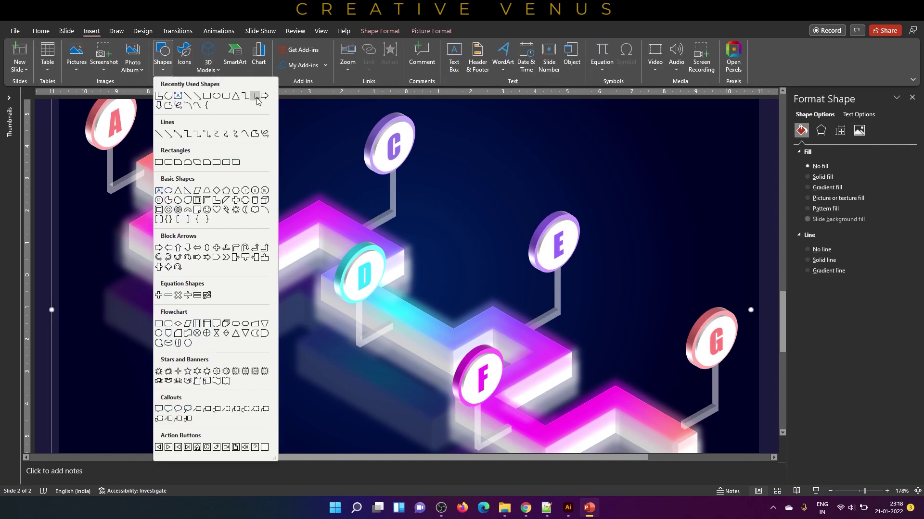
click(255, 134)
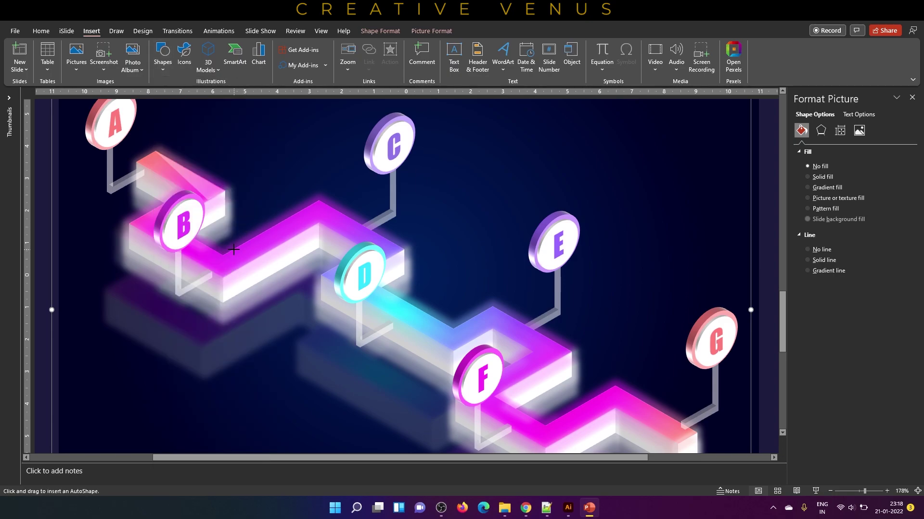
drag(233, 249, 260, 256)
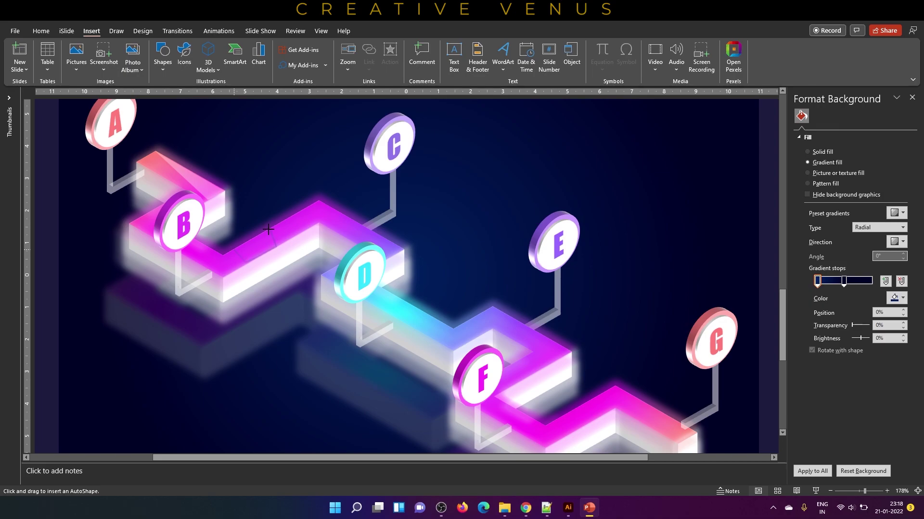
click(235, 248)
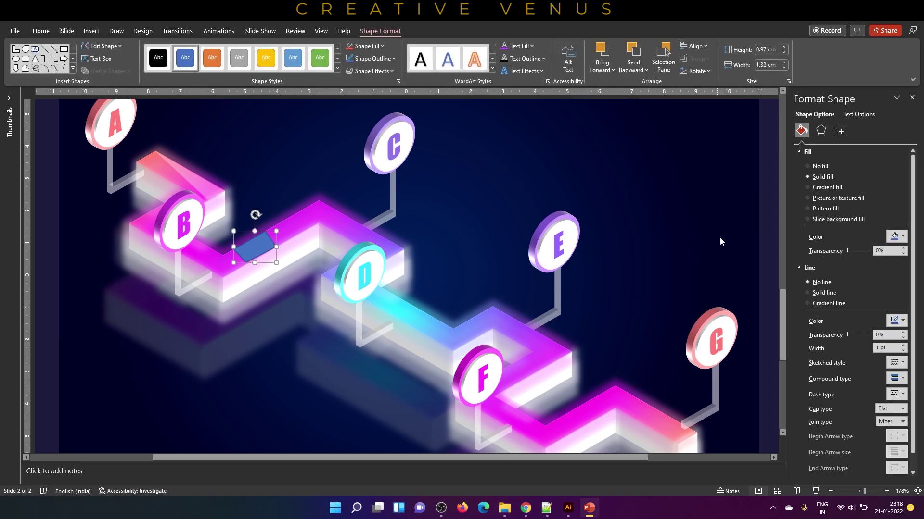
Step: Fill the new shape white at 68% transparency with no outline
click(893, 237)
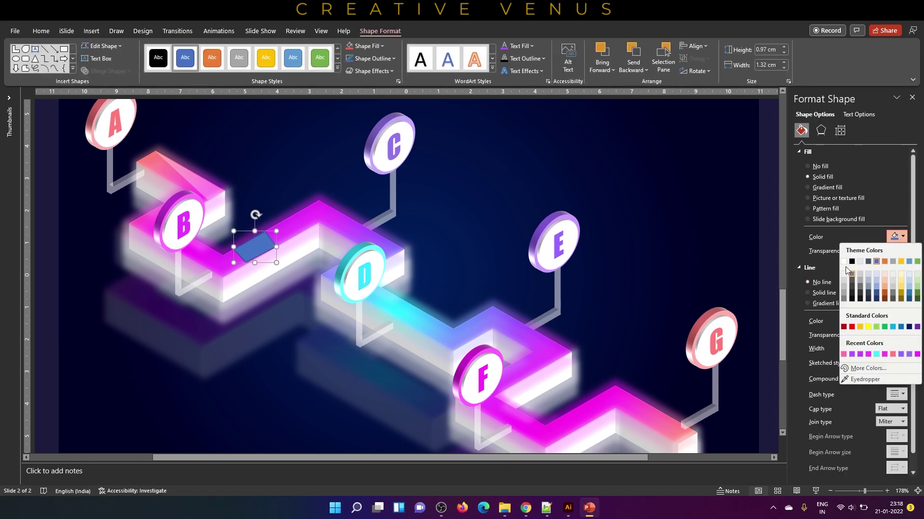
click(848, 260)
drag(848, 250, 856, 249)
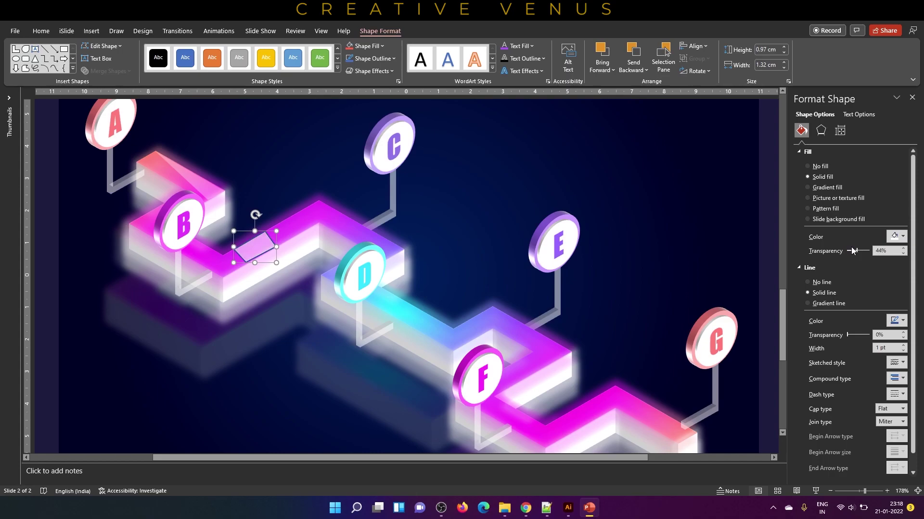
click(821, 282)
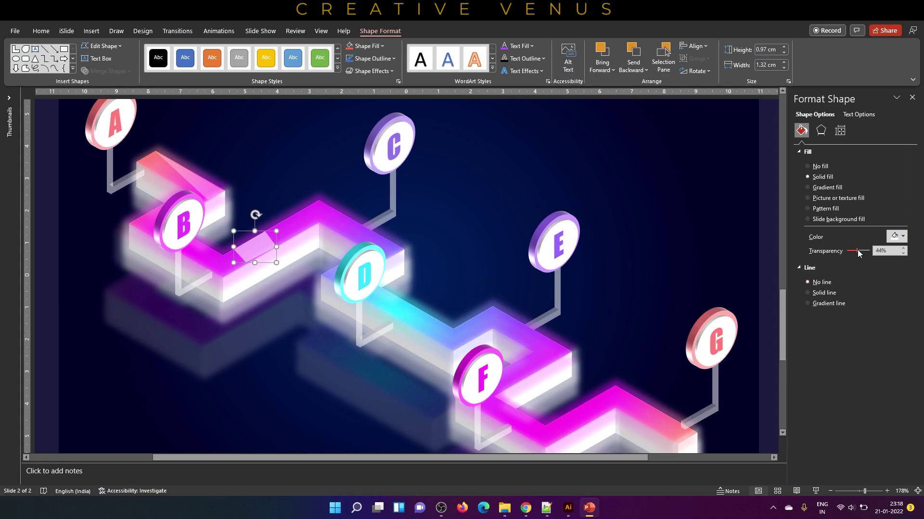
drag(860, 253, 865, 252)
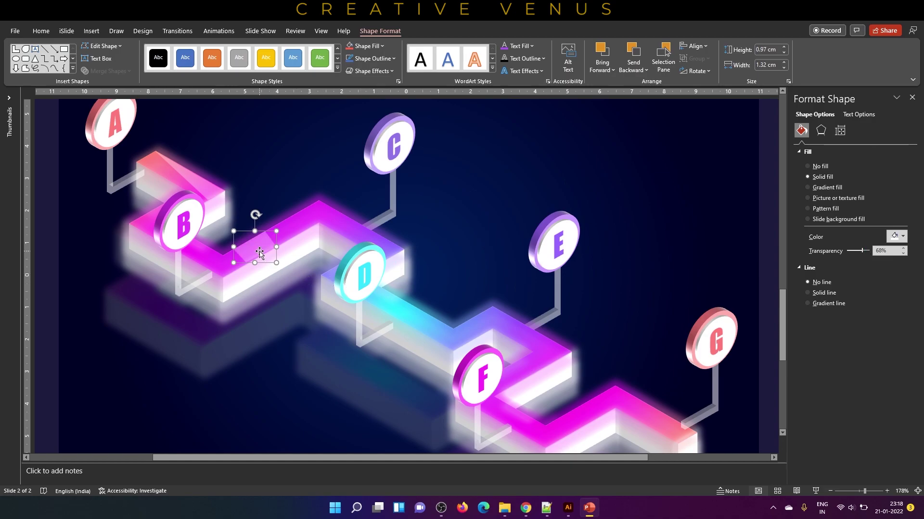
Step: Zoom in and edit the B–D highlight's corner points to fit the block edges
drag(865, 491, 883, 491)
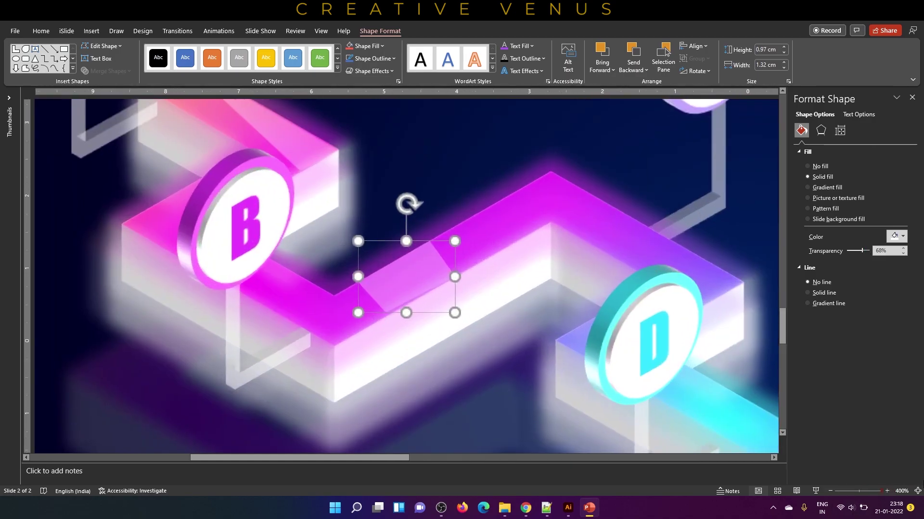
click(103, 45)
click(102, 76)
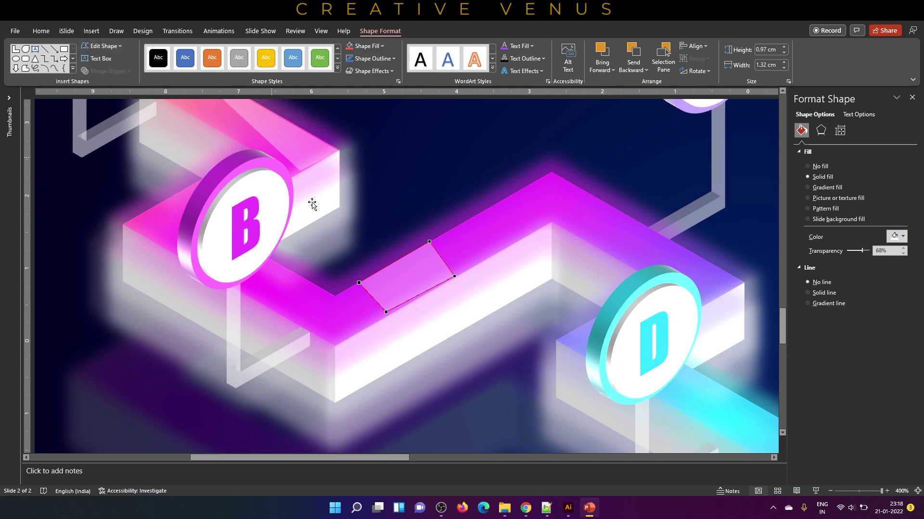
drag(387, 311, 386, 317)
drag(428, 242, 424, 244)
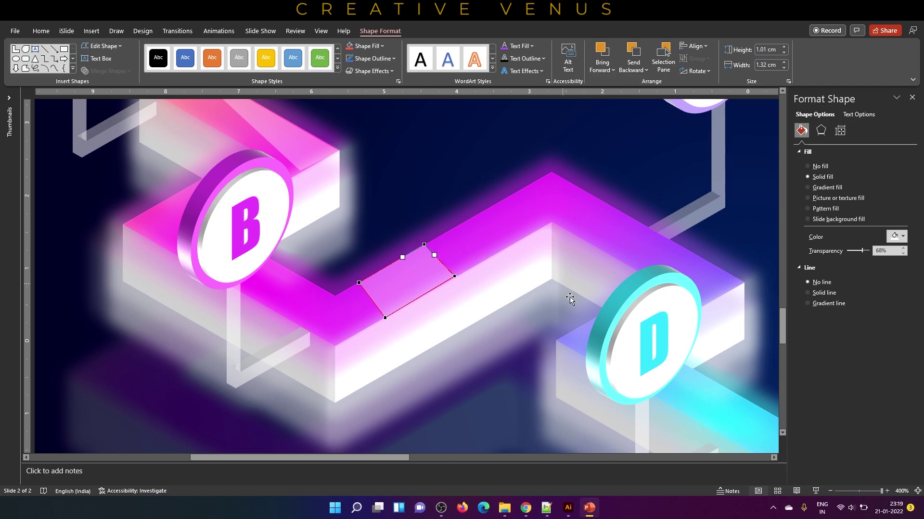
click(454, 276)
Step: Nudge the highlight's right corner into place, then zoom out to view the whole slide
drag(455, 276, 455, 277)
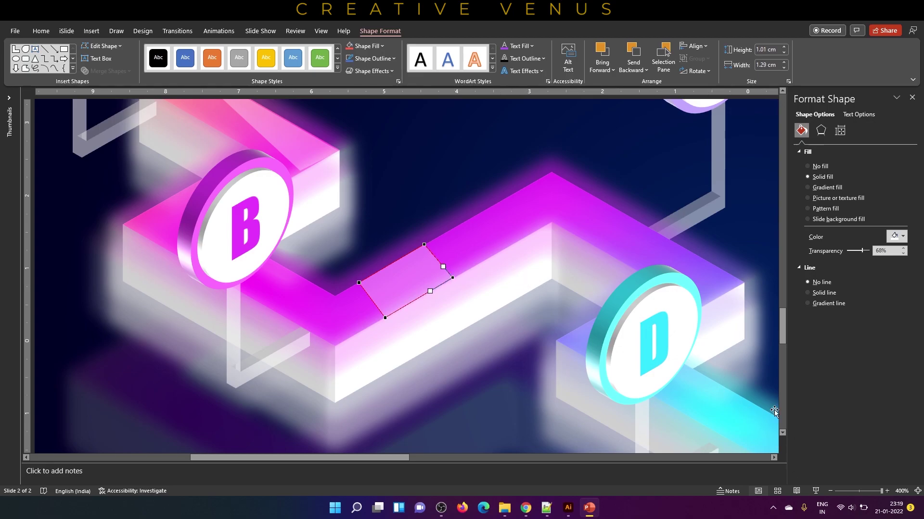
click(767, 377)
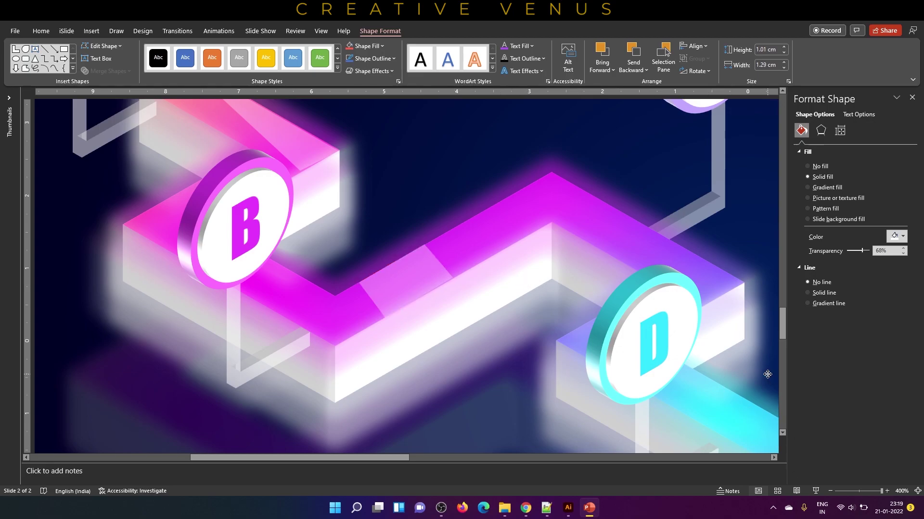
click(857, 492)
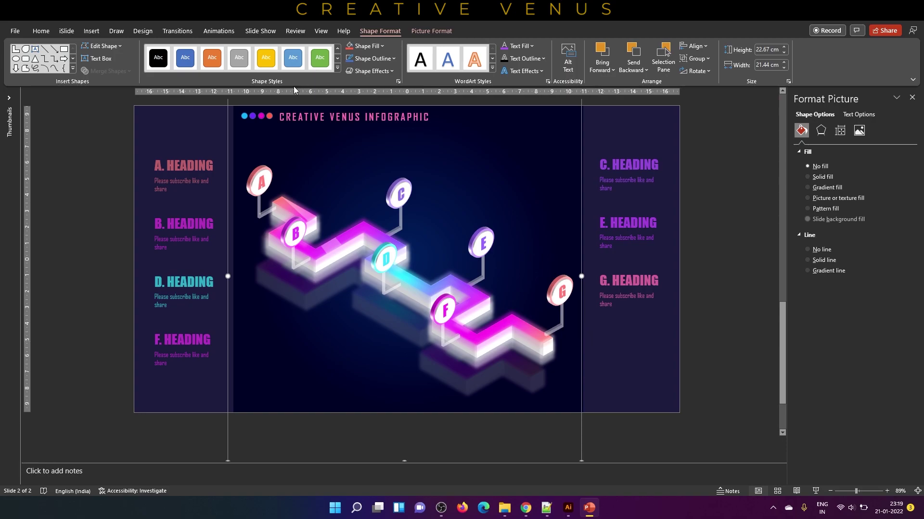
Step: Draw a freeform triangle on the cyan stretch of path just past pin D
click(92, 31)
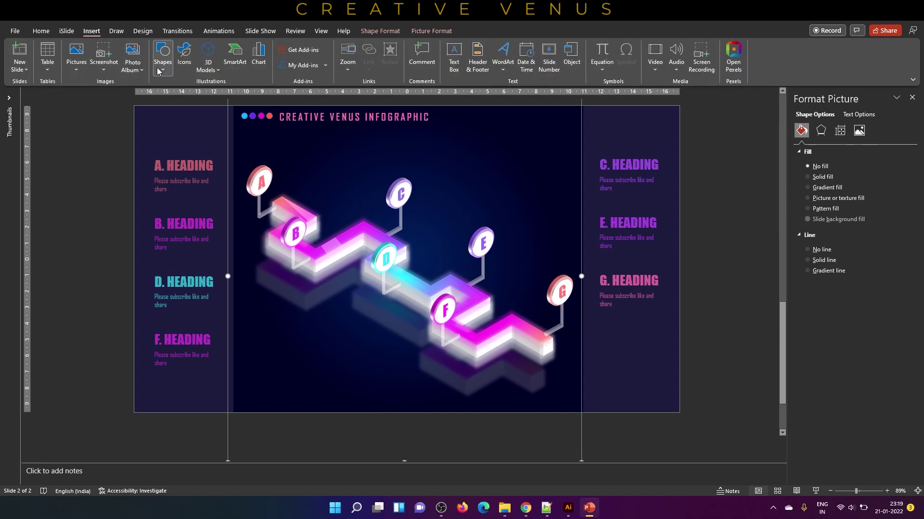
click(158, 72)
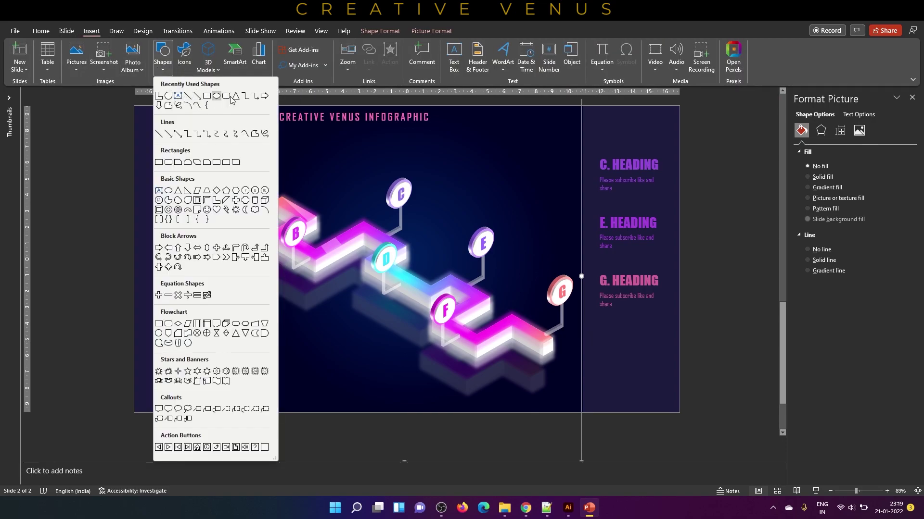
click(255, 133)
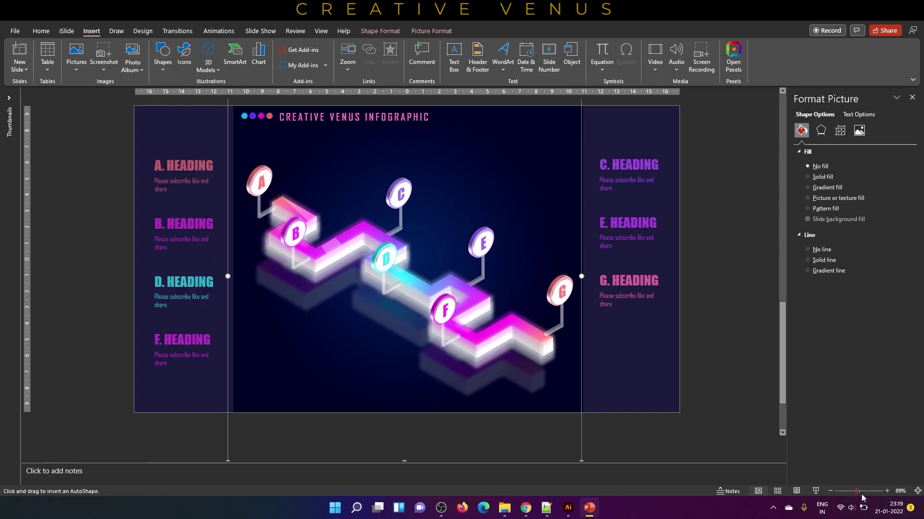
drag(861, 495, 870, 491)
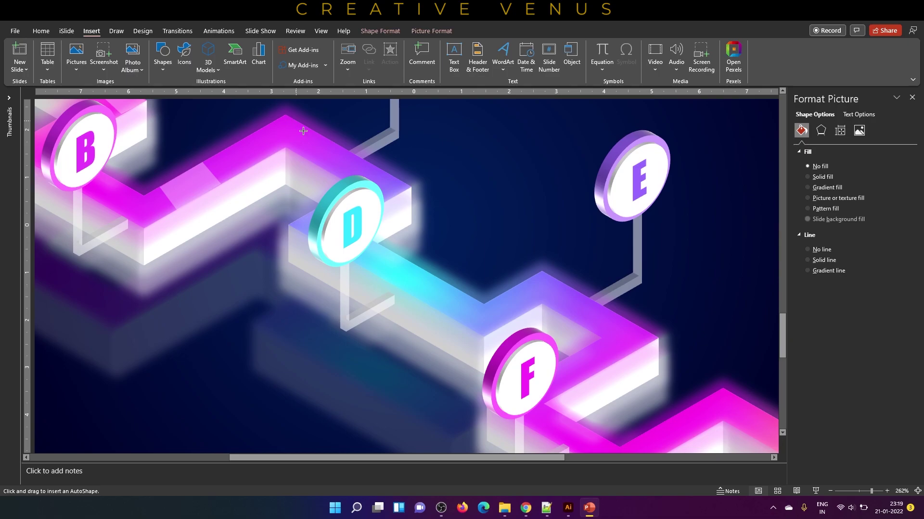
drag(385, 247, 424, 302)
click(425, 303)
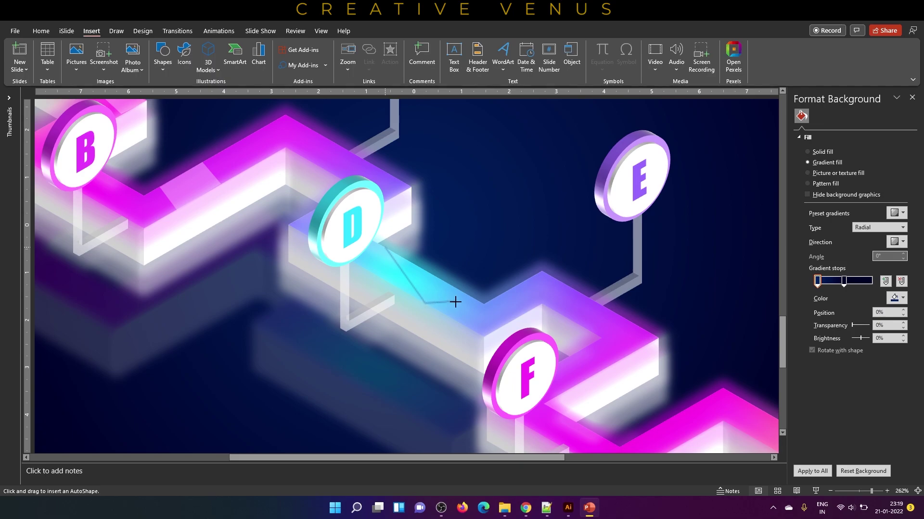
click(482, 304)
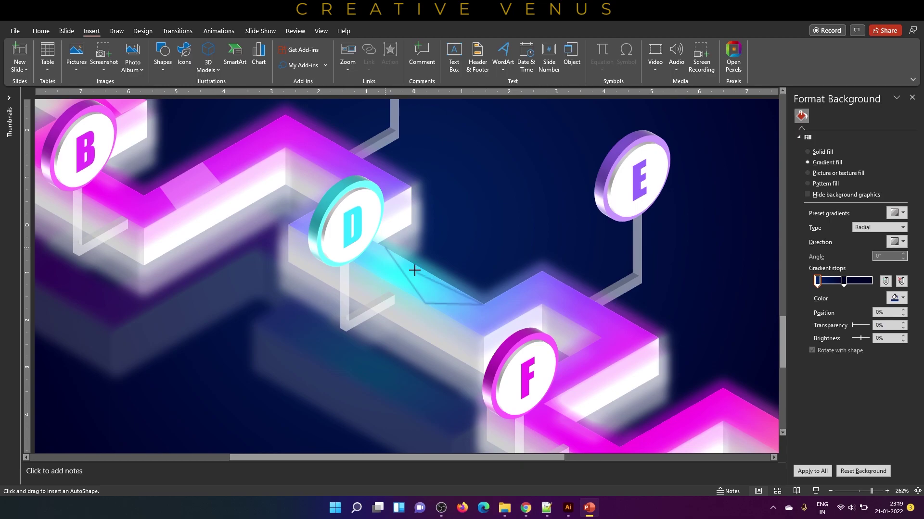
click(384, 247)
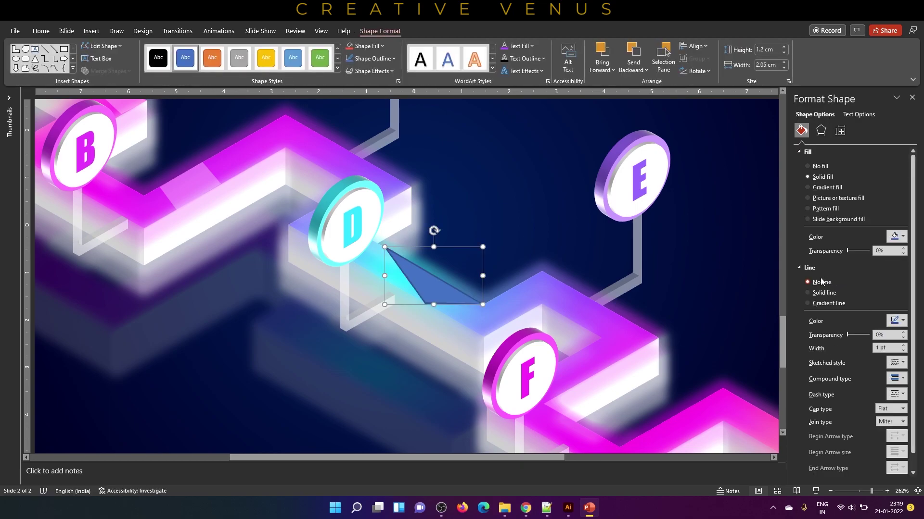
Step: Make the triangle white with no outline at about 72% transparency
click(822, 303)
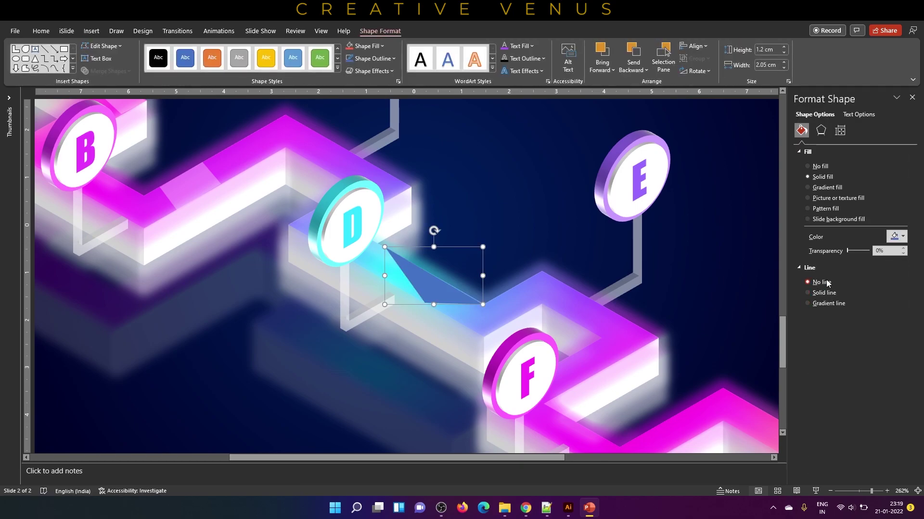
click(897, 236)
click(845, 255)
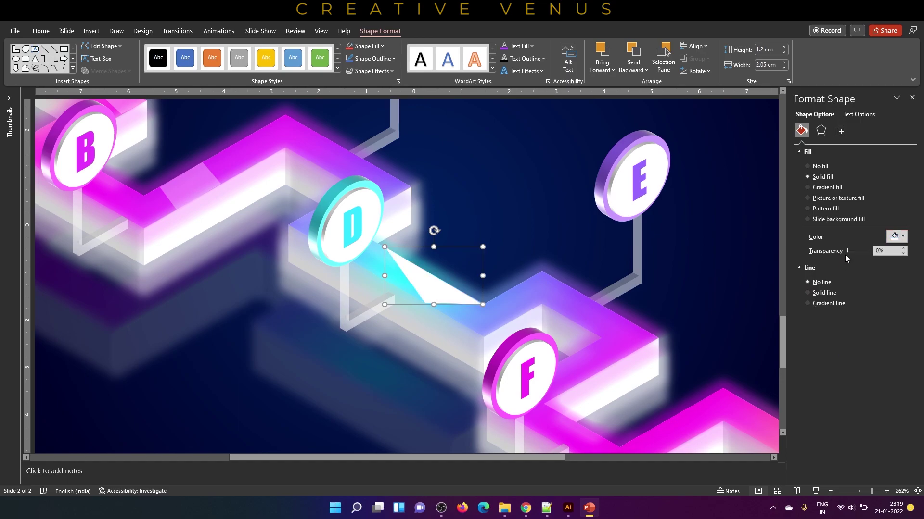
drag(854, 251, 862, 250)
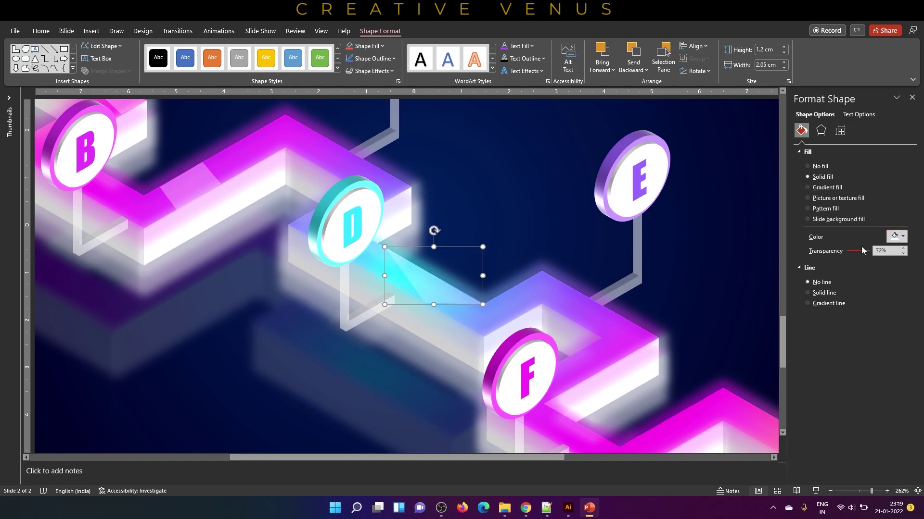
click(860, 487)
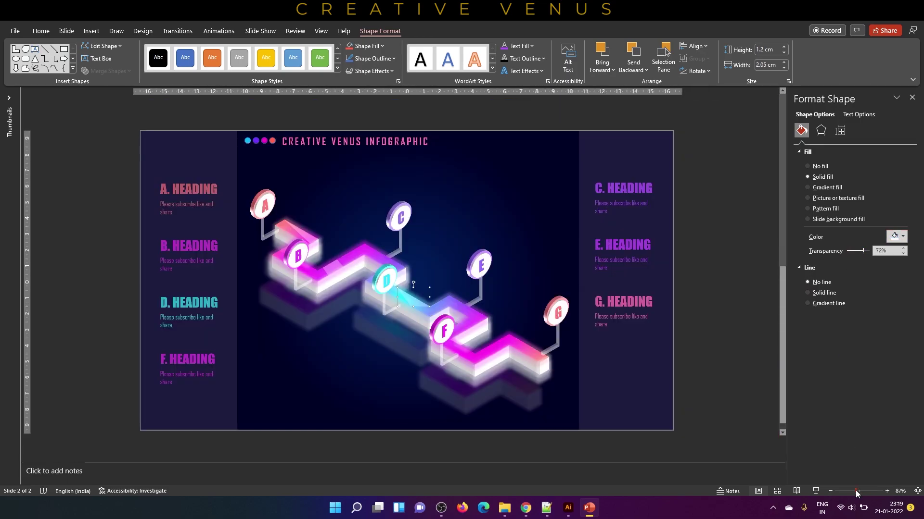
click(725, 358)
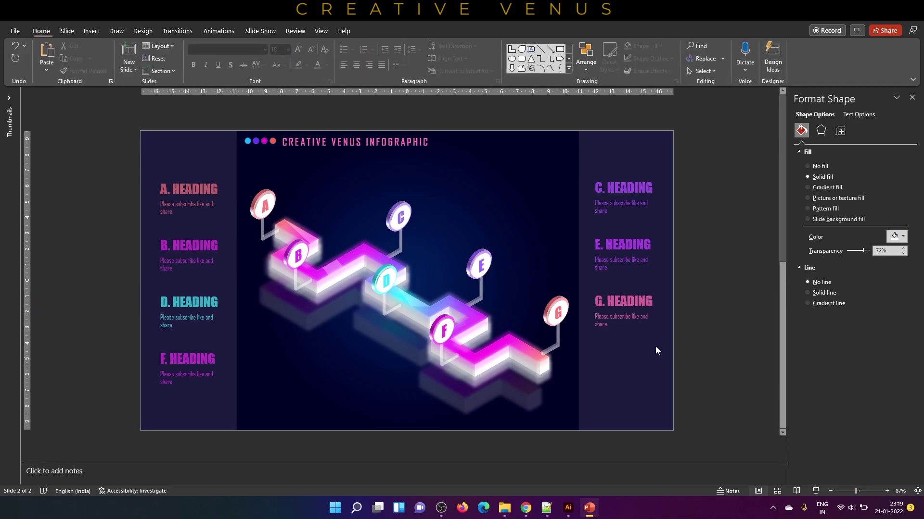
Step: Zoom in and draw a freeform triangle on the path block just above pin D
click(856, 492)
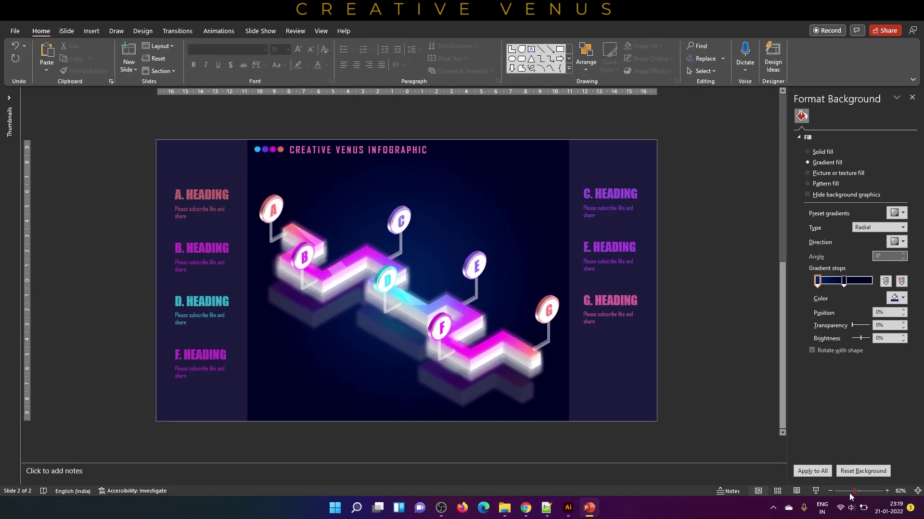
drag(850, 495, 870, 491)
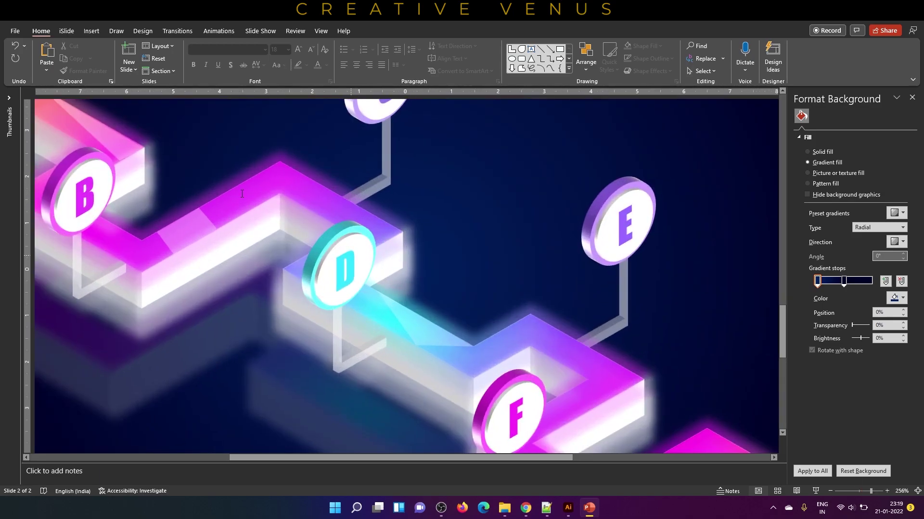
click(91, 30)
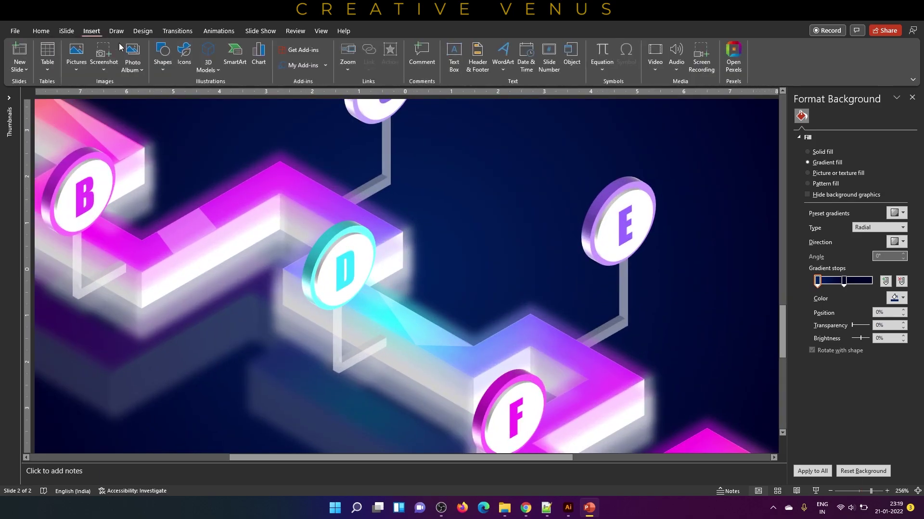
click(163, 67)
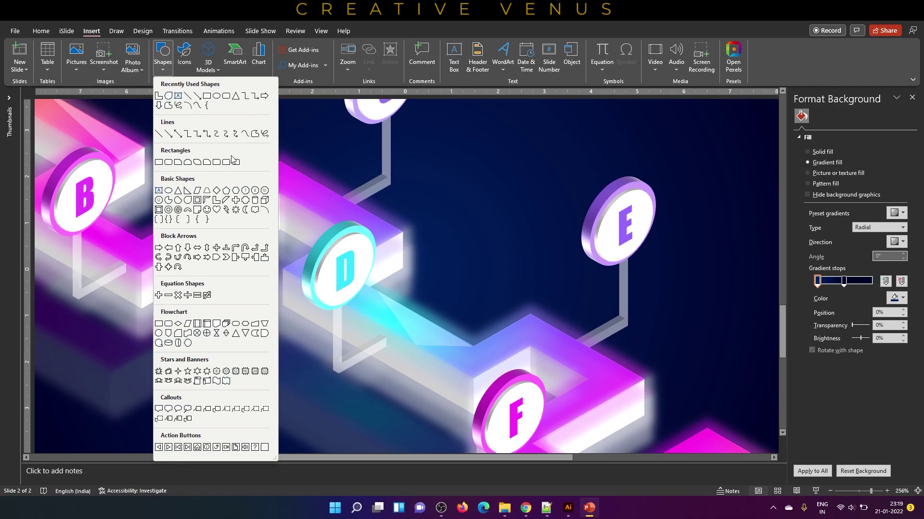
click(255, 134)
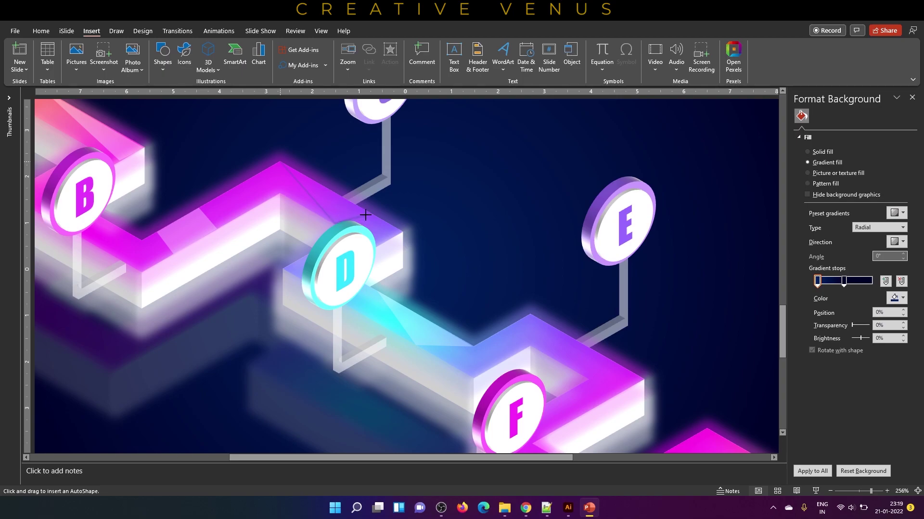
click(281, 161)
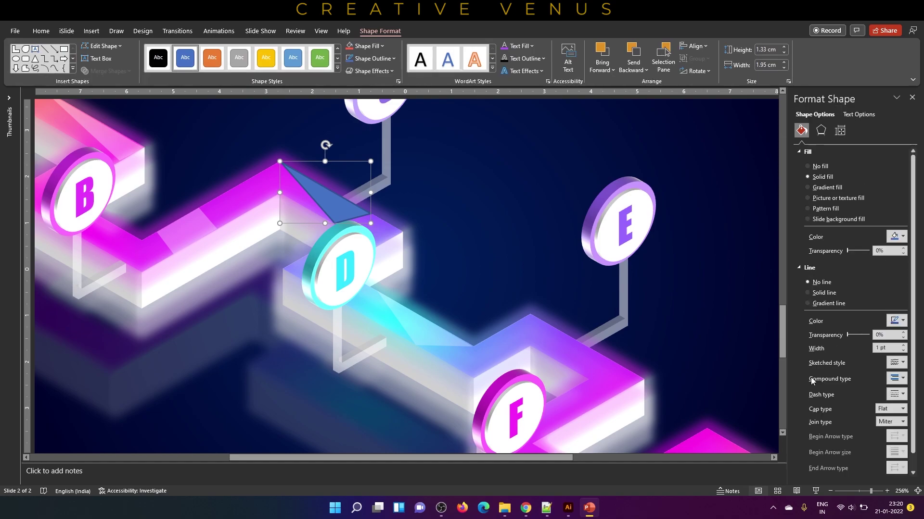
Step: Make the triangle white with no outline at about 78% transparency
click(895, 236)
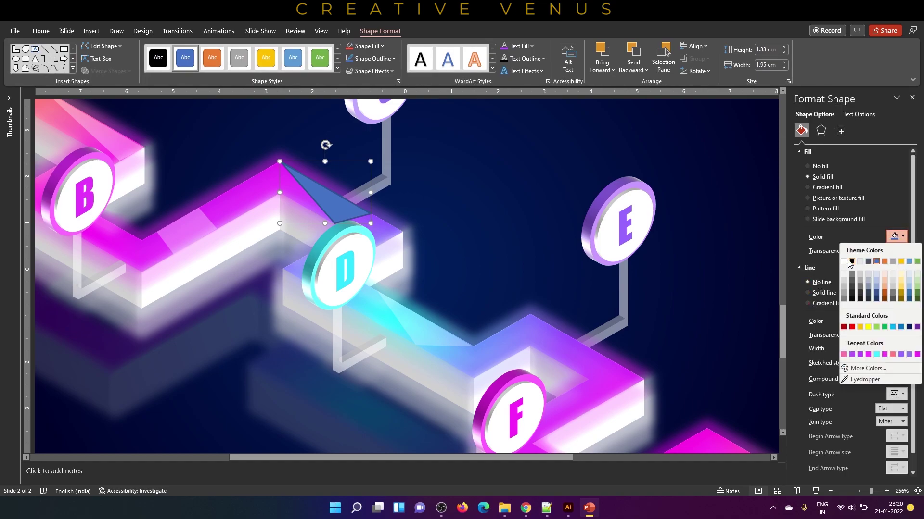
click(845, 263)
click(823, 294)
click(828, 282)
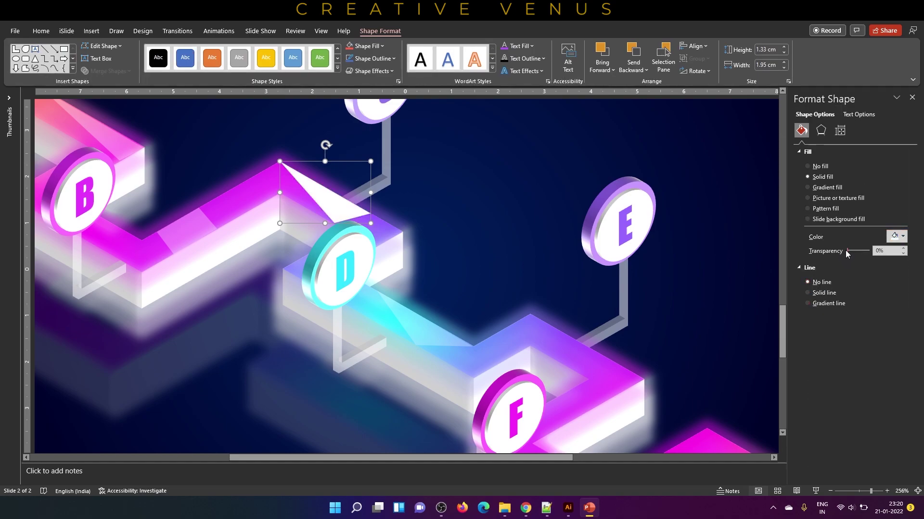
drag(847, 253, 861, 251)
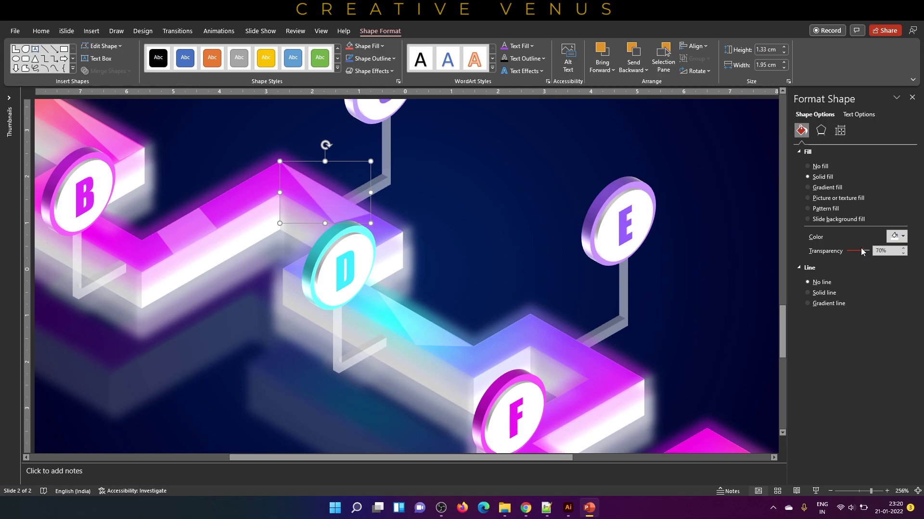
scroll(585, 295, down, 3)
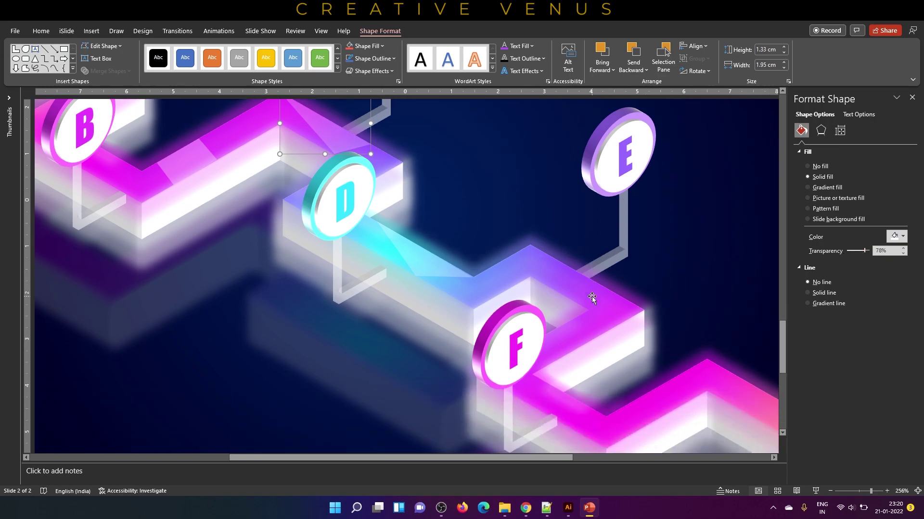
click(92, 31)
click(162, 56)
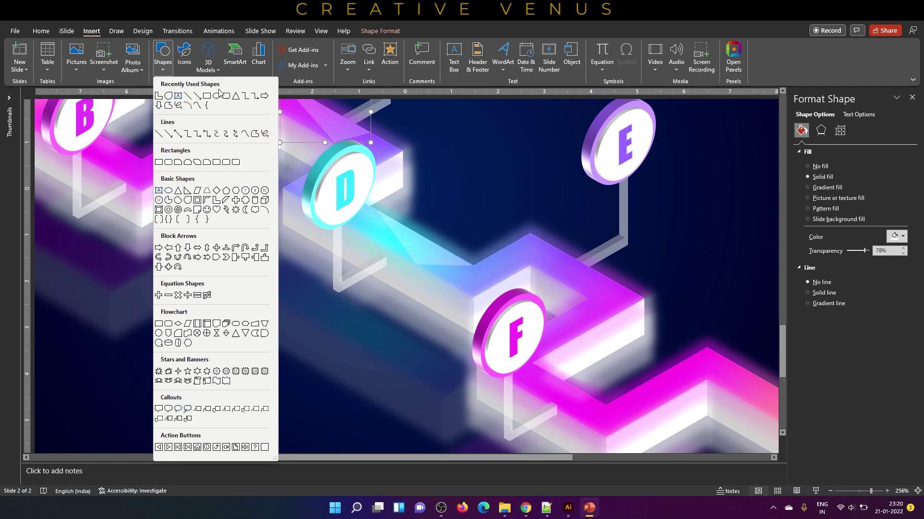
Step: Draw a freeform triangle on the path corner below the E pin
click(169, 105)
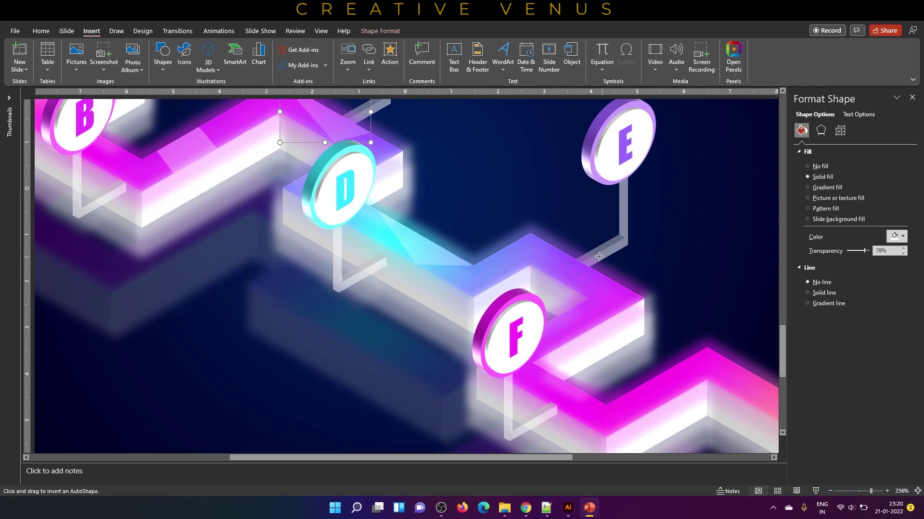
drag(575, 258, 643, 298)
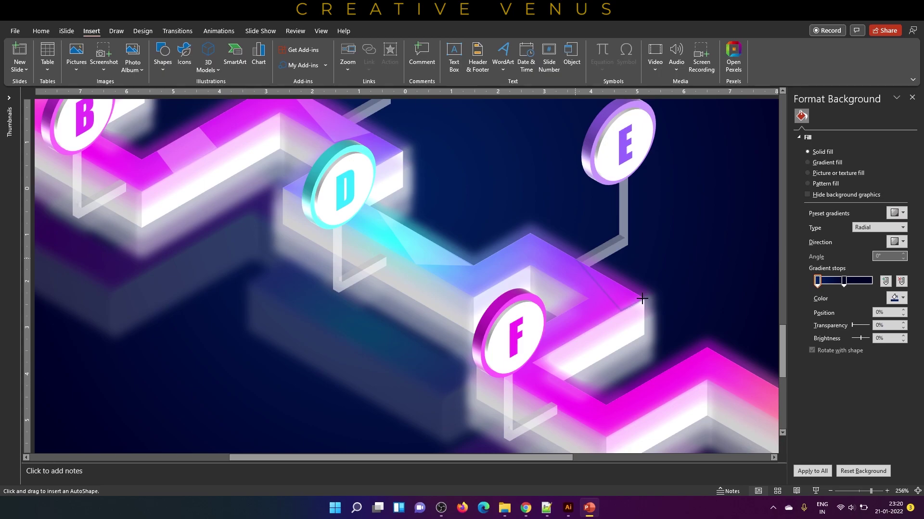
drag(586, 266, 579, 260)
click(578, 258)
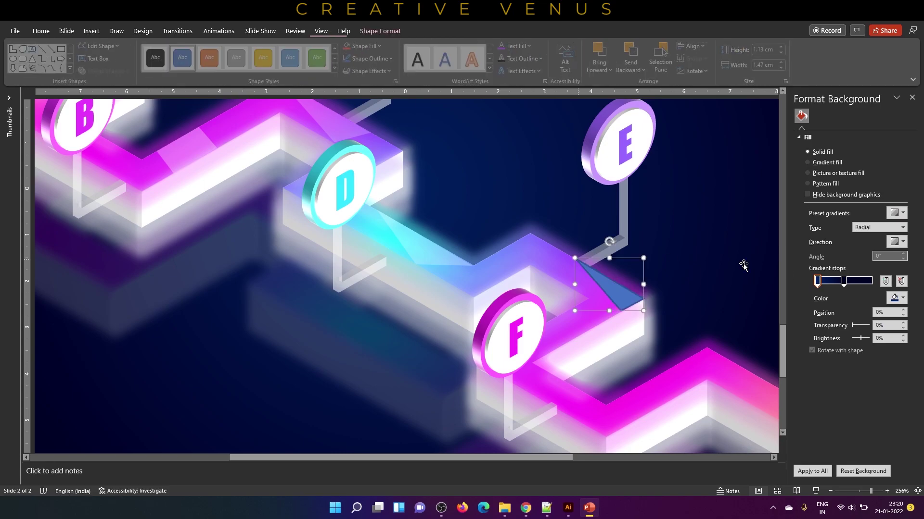
Step: Make the triangle white with no outline at about 69% transparency
click(819, 282)
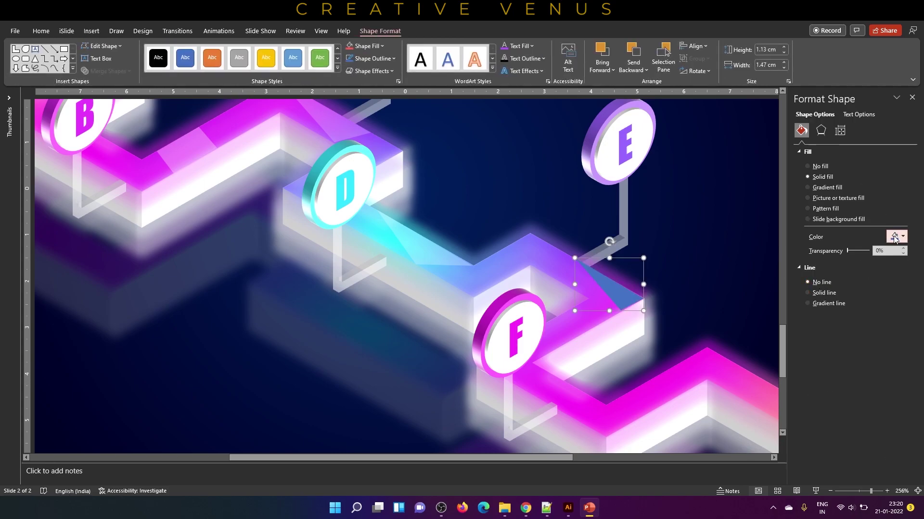
click(895, 236)
click(843, 261)
drag(848, 250, 862, 247)
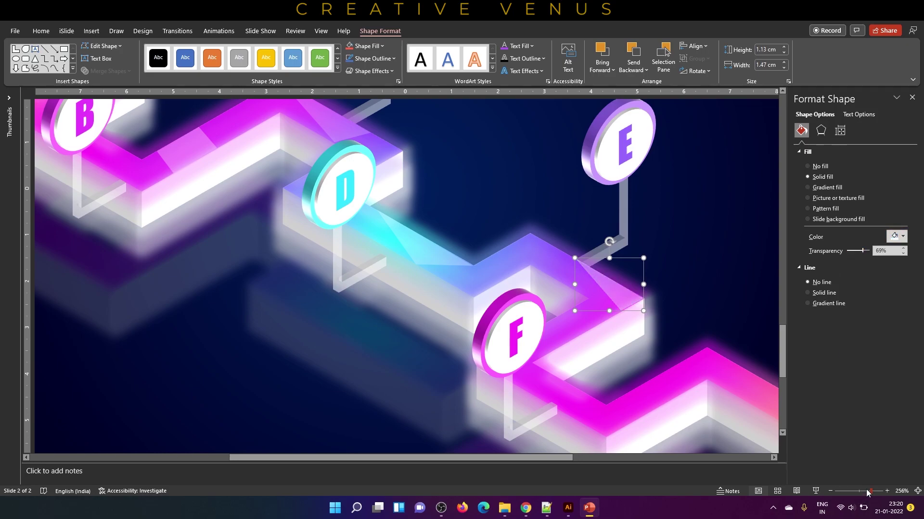
drag(868, 492, 859, 493)
scroll(505, 331, down, 1)
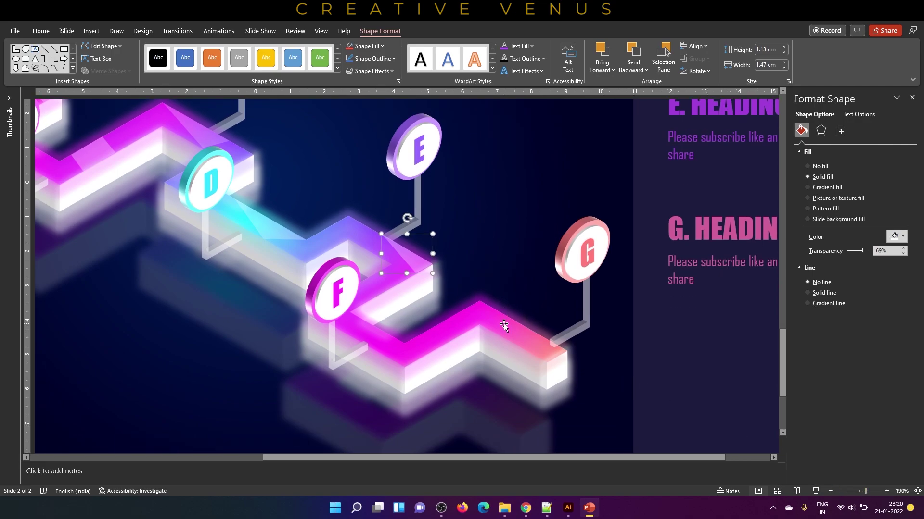
click(90, 32)
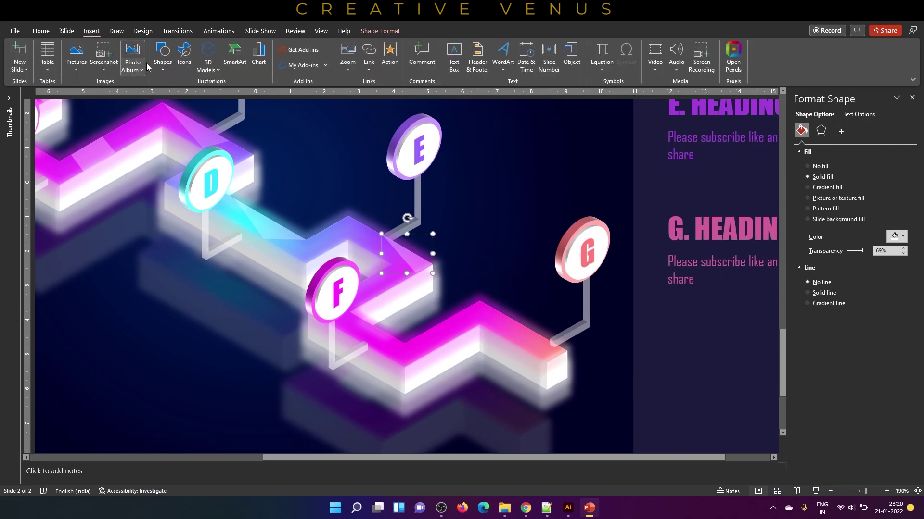
click(163, 56)
Step: Draw a freeform facet below pin F, white with no outline and about 68% transparency
click(255, 134)
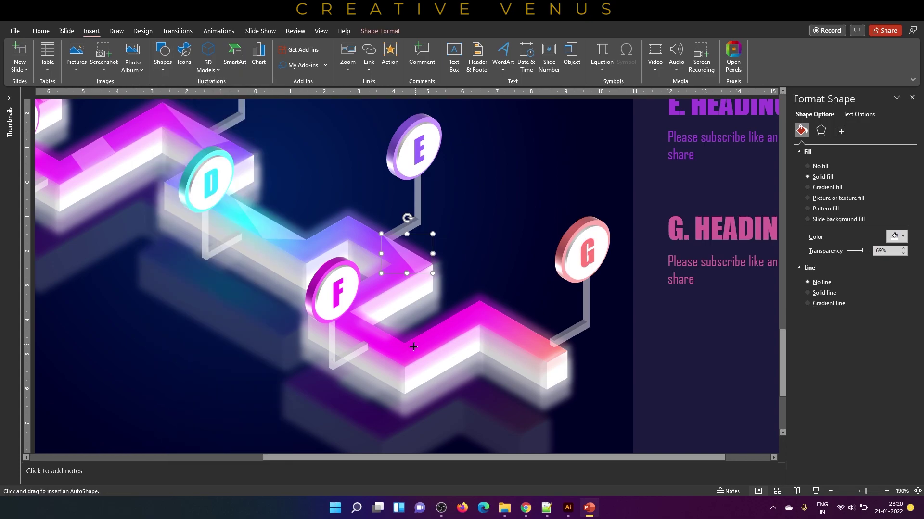
key(Escape)
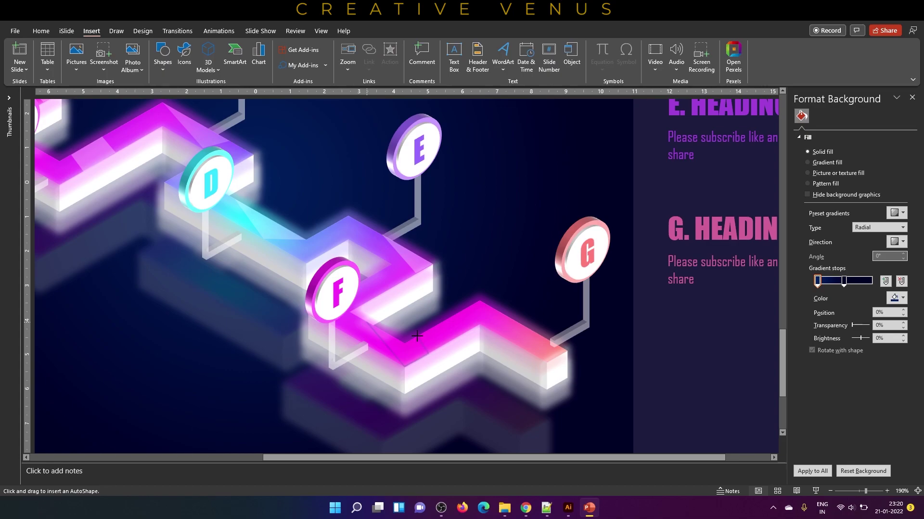
click(366, 323)
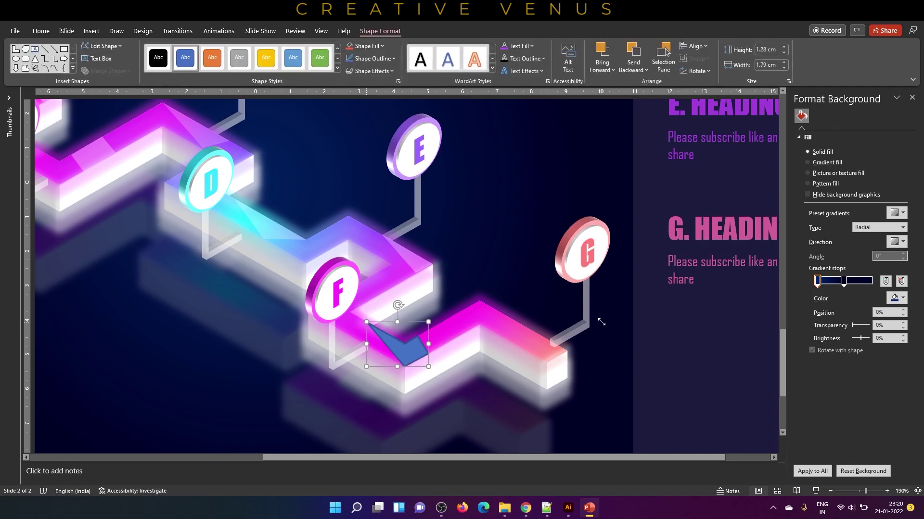
click(821, 282)
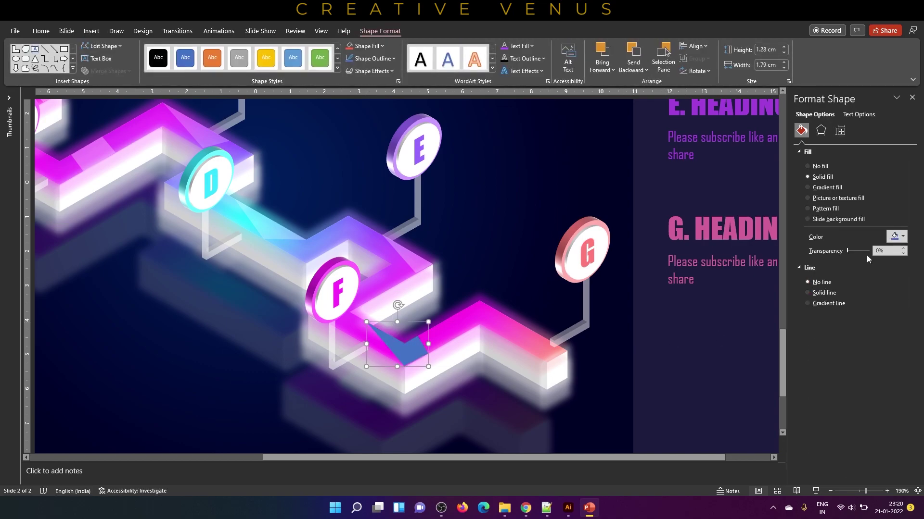
click(897, 237)
click(843, 261)
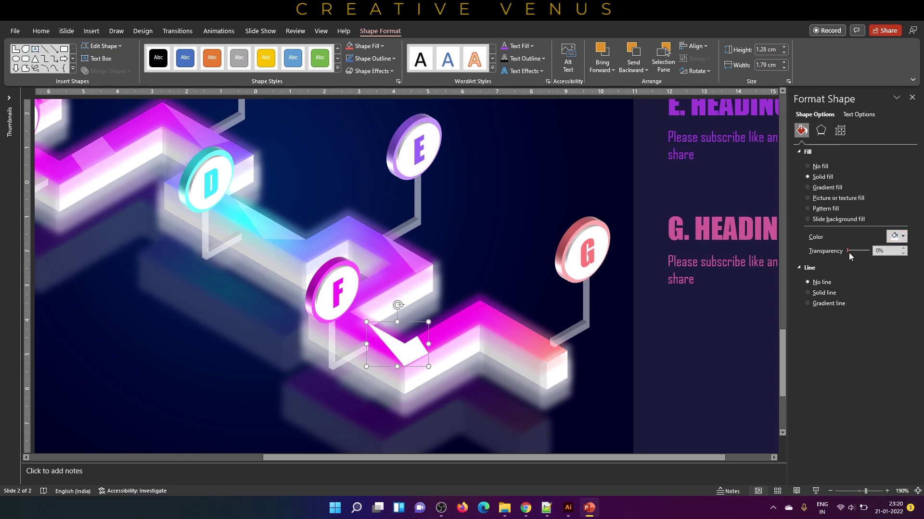
drag(847, 250, 864, 251)
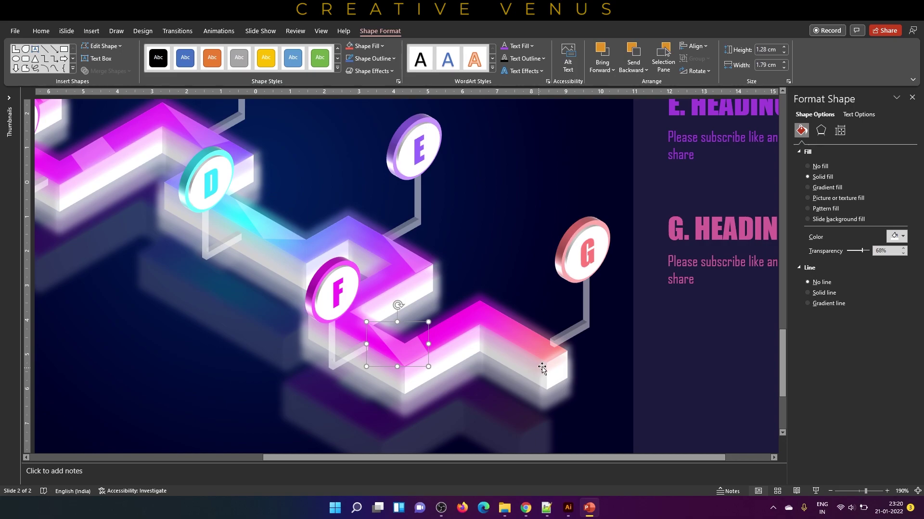
Step: Draw a freeform triangle on the zigzag end below pin G
click(66, 31)
click(91, 31)
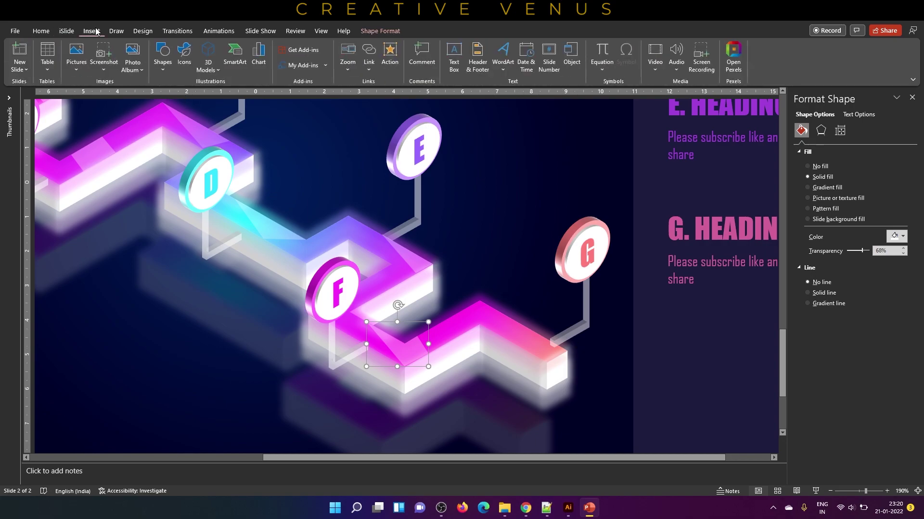
click(162, 70)
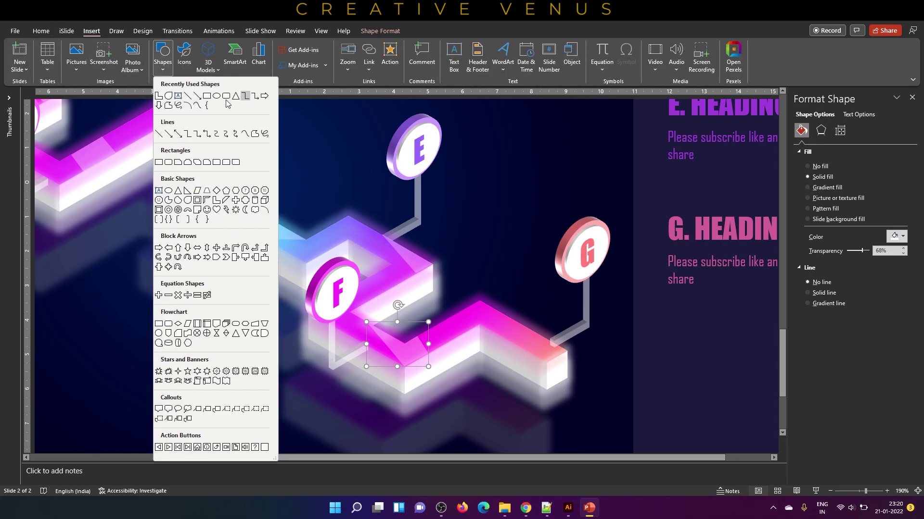
click(169, 106)
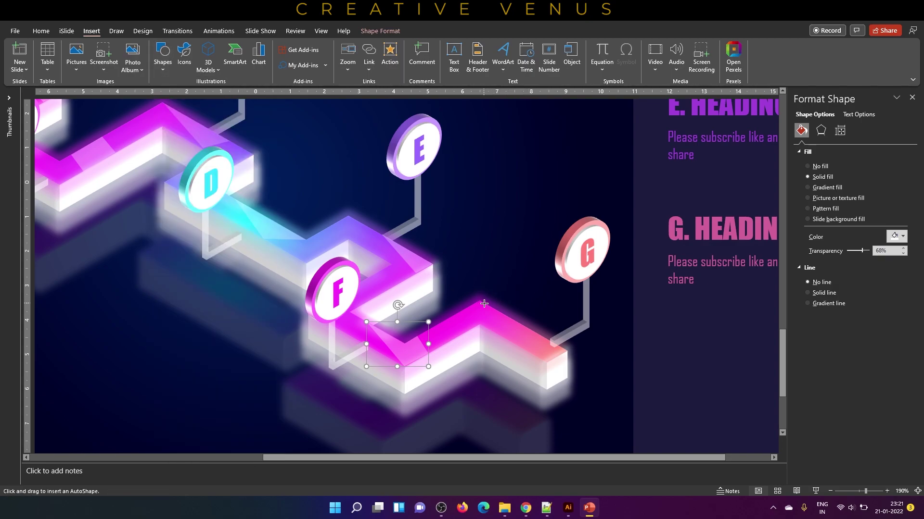
key(ctrl+z)
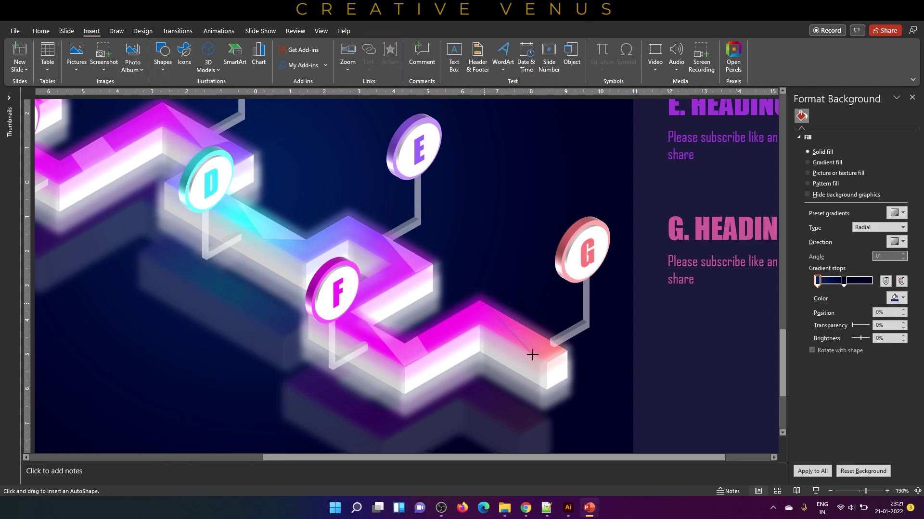
drag(531, 354, 564, 350)
click(484, 303)
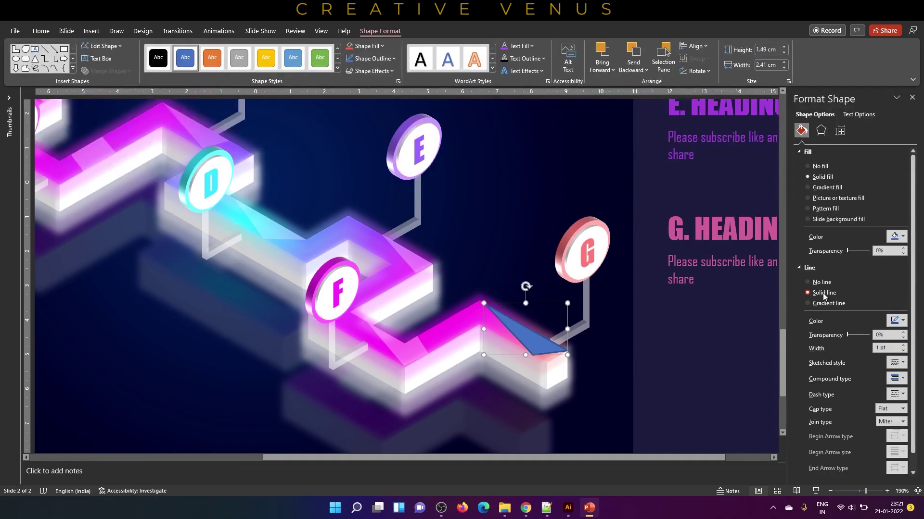
Step: Make the triangle white with no outline at 68% transparency
click(821, 283)
click(896, 236)
click(846, 264)
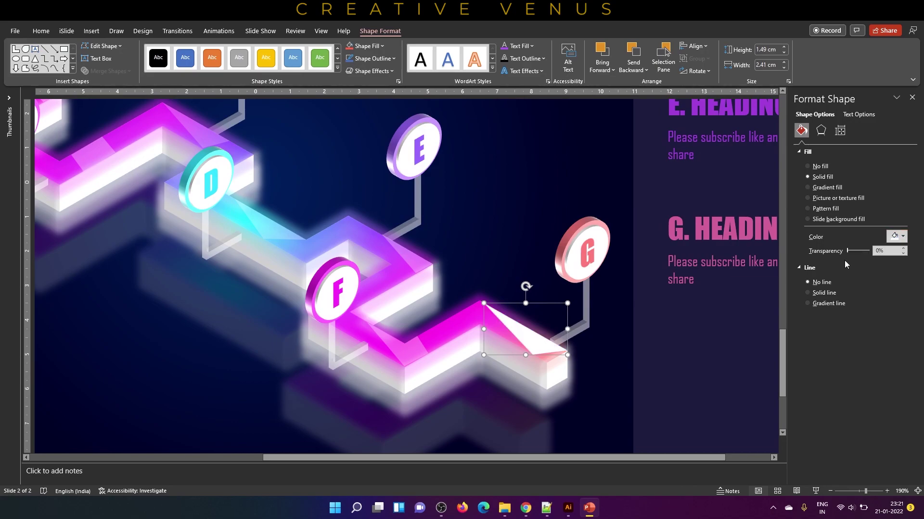
drag(847, 251, 862, 250)
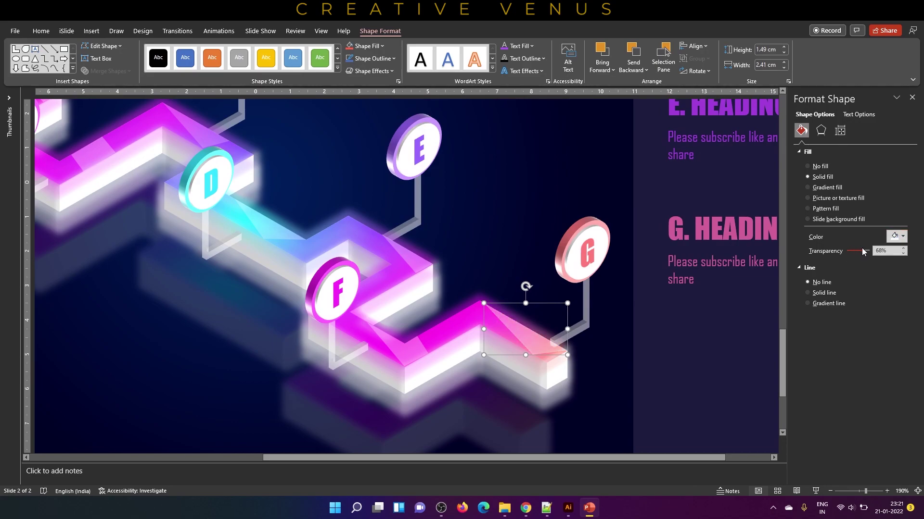
click(586, 231)
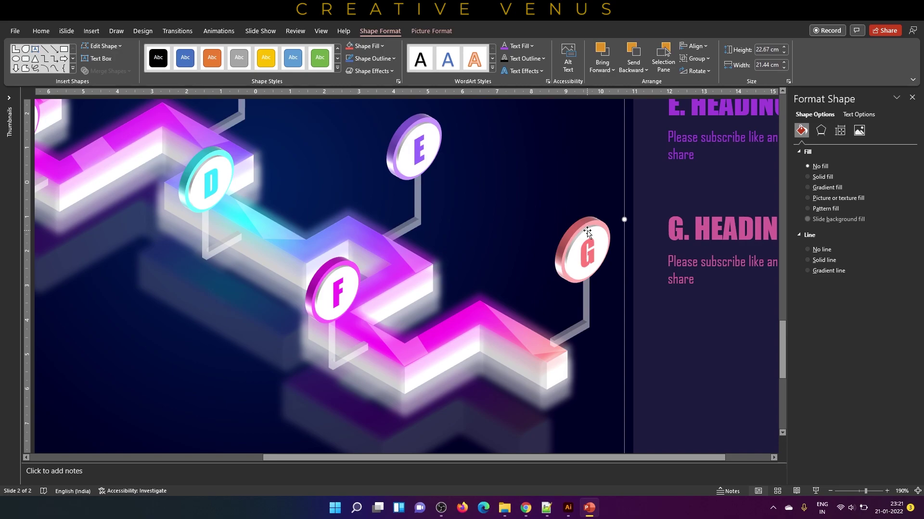
click(851, 492)
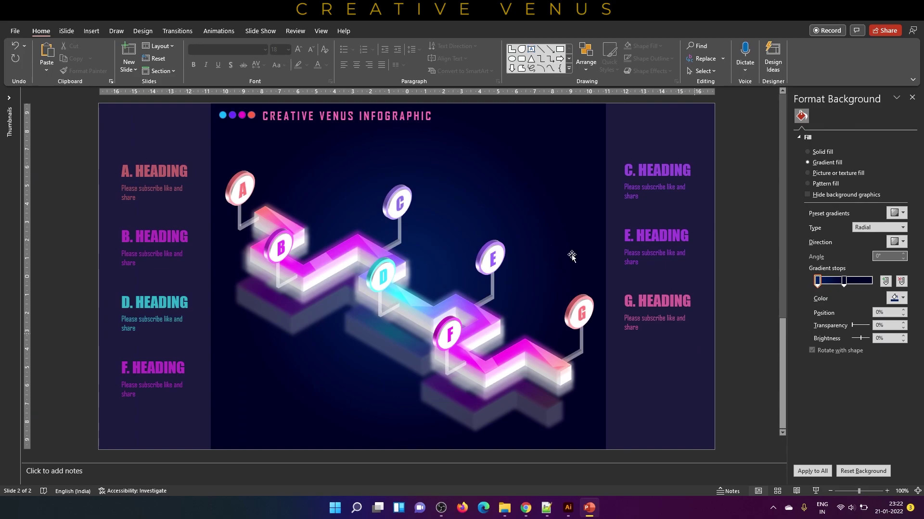
Step: Draw a large oval over the timeline's middle and remove its outline
click(91, 31)
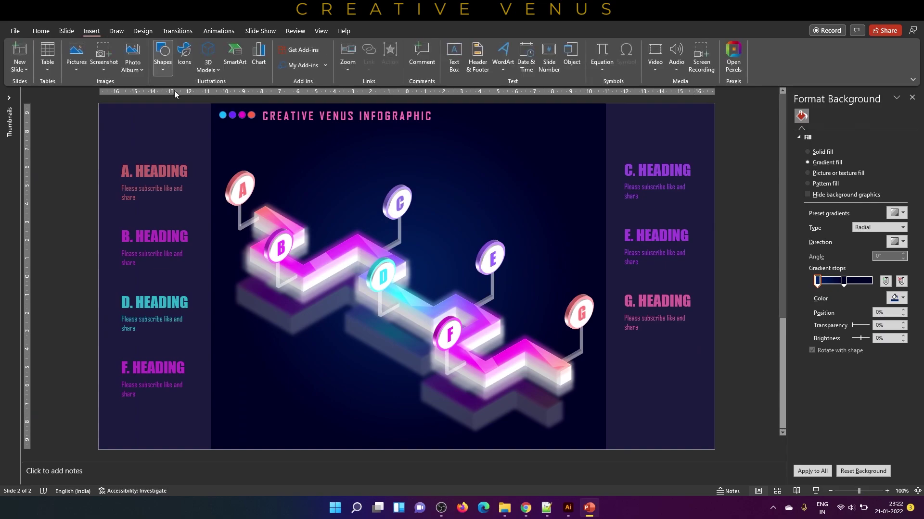
click(163, 60)
click(216, 96)
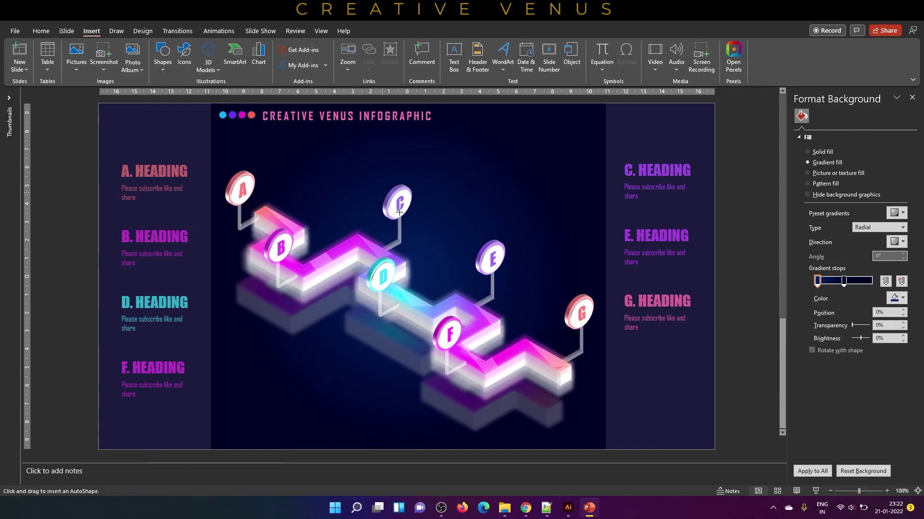
drag(363, 231, 556, 424)
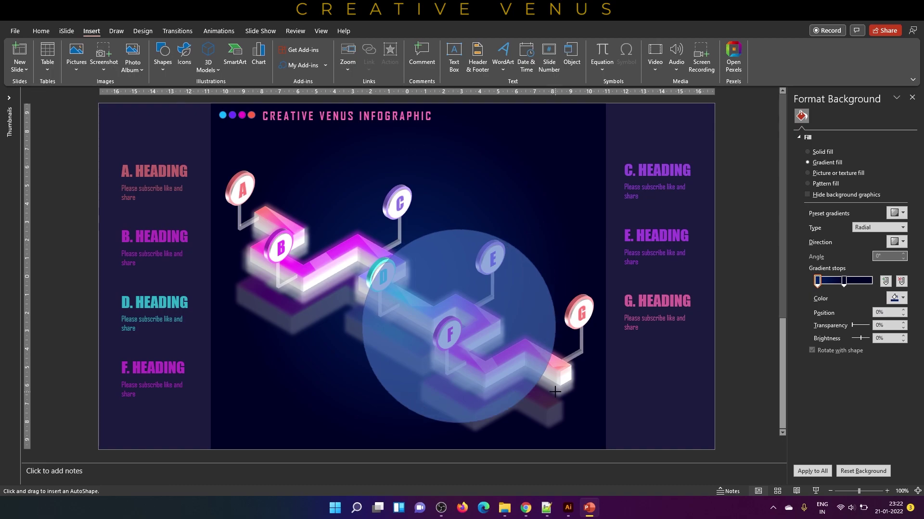
drag(472, 319, 433, 265)
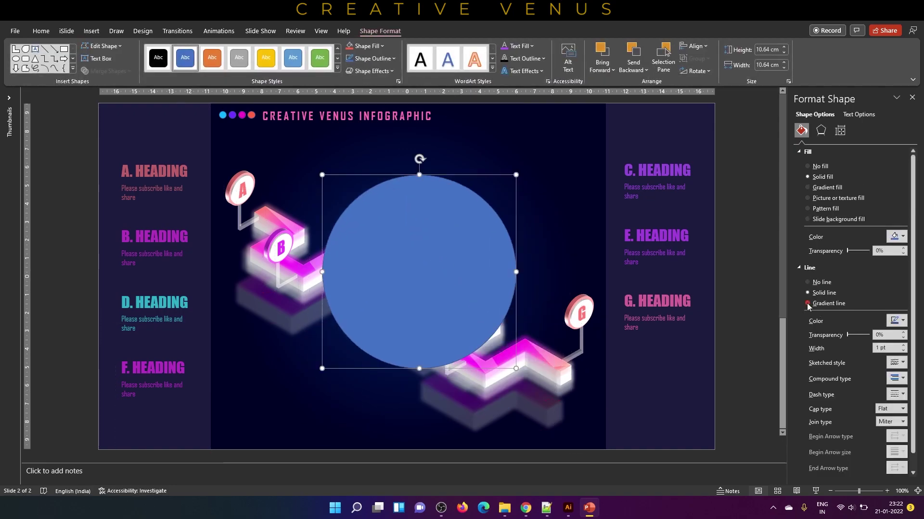
click(813, 282)
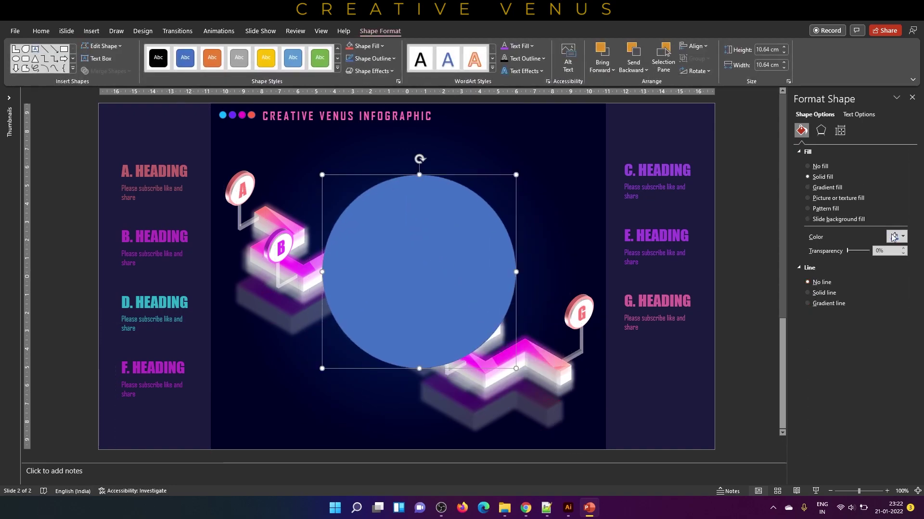
Step: Give the circle a radial gradient with a cyan centre and fully transparent outer stop
click(827, 188)
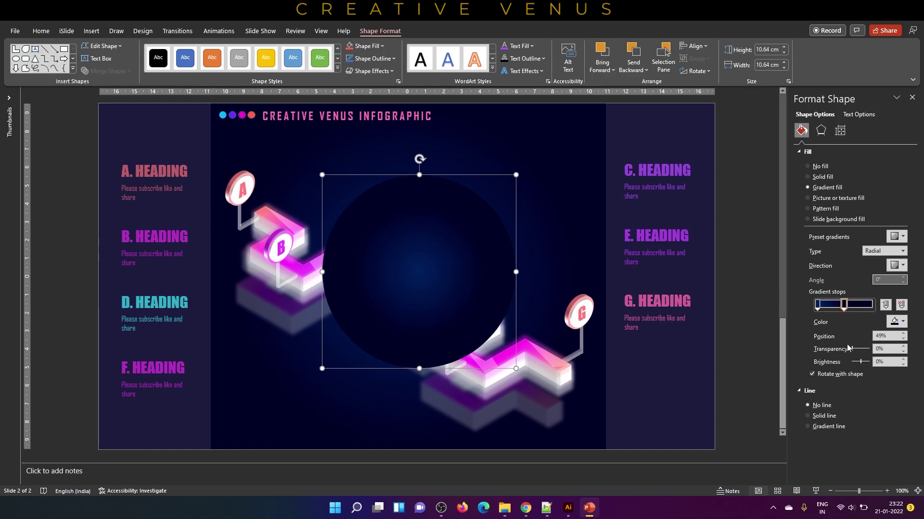
drag(851, 348, 870, 349)
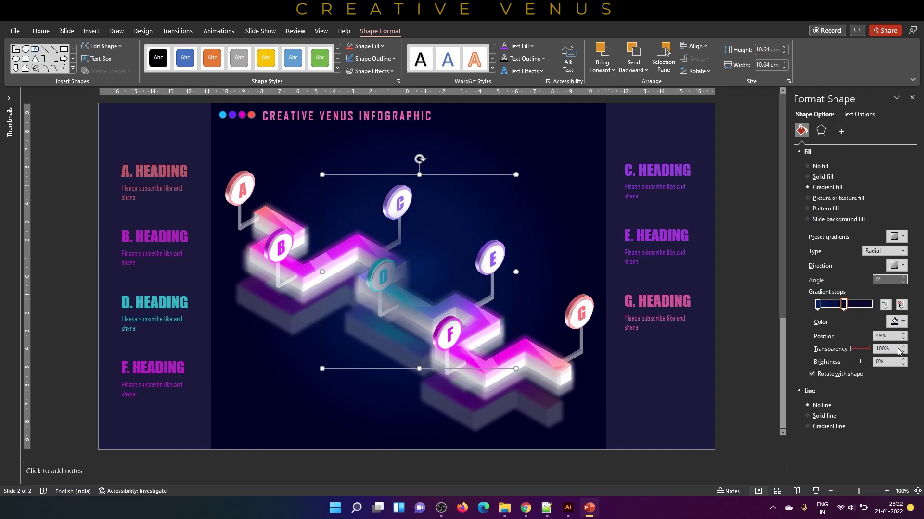
click(818, 307)
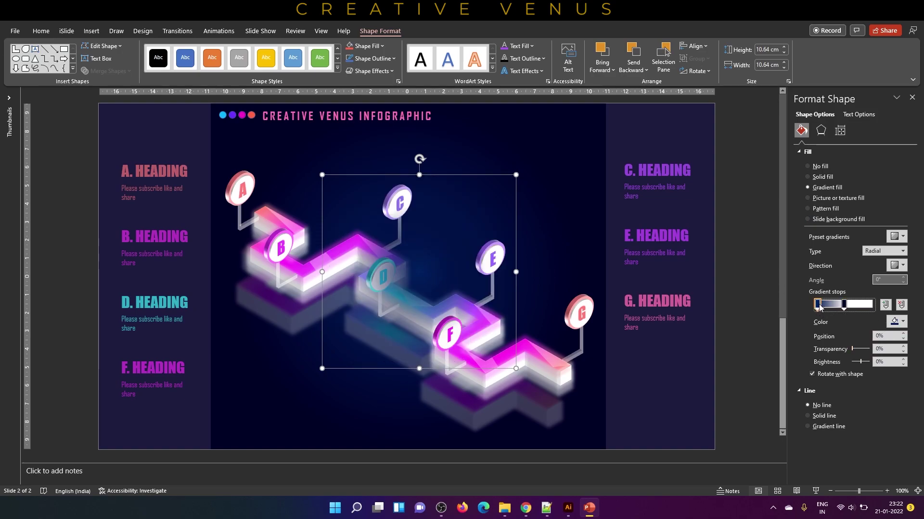
click(898, 322)
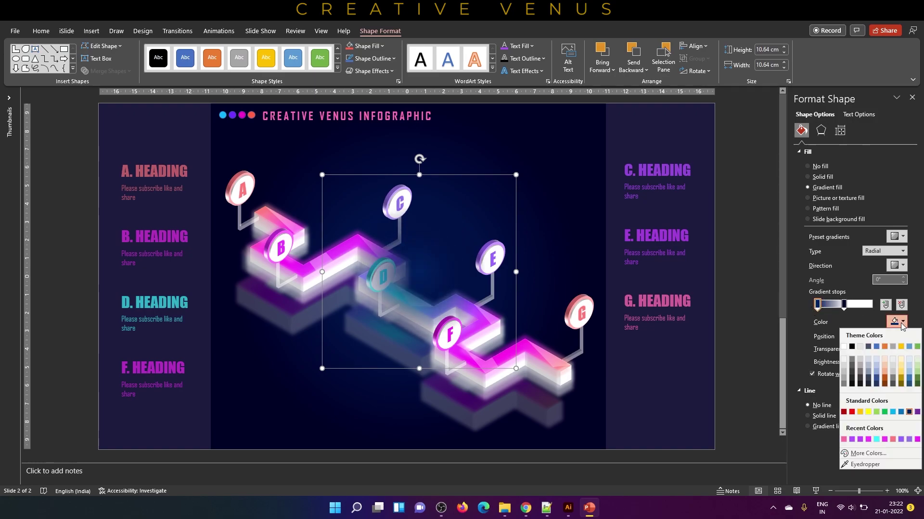
click(876, 439)
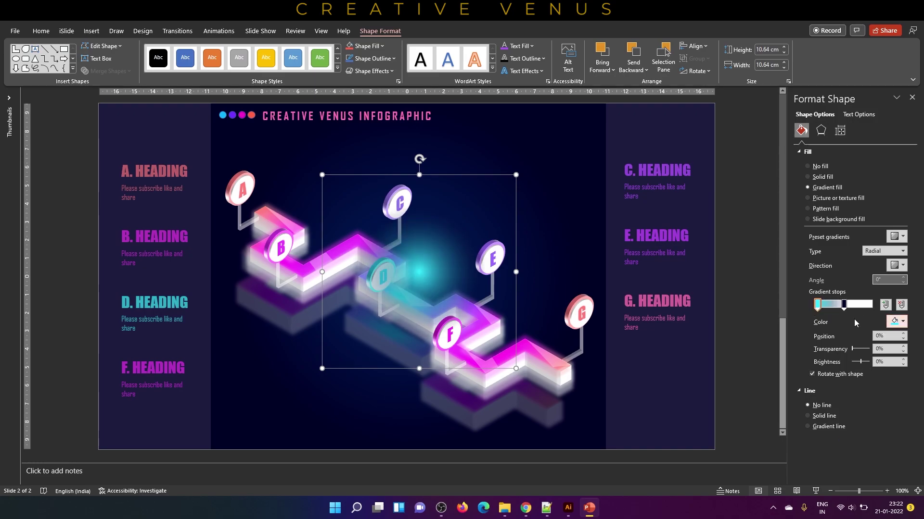
drag(844, 306, 817, 307)
click(825, 307)
Step: Fade the cyan centre to about 65% transparency and move the glow down-left
drag(853, 353, 863, 352)
drag(842, 305, 861, 312)
drag(868, 349, 865, 351)
click(817, 305)
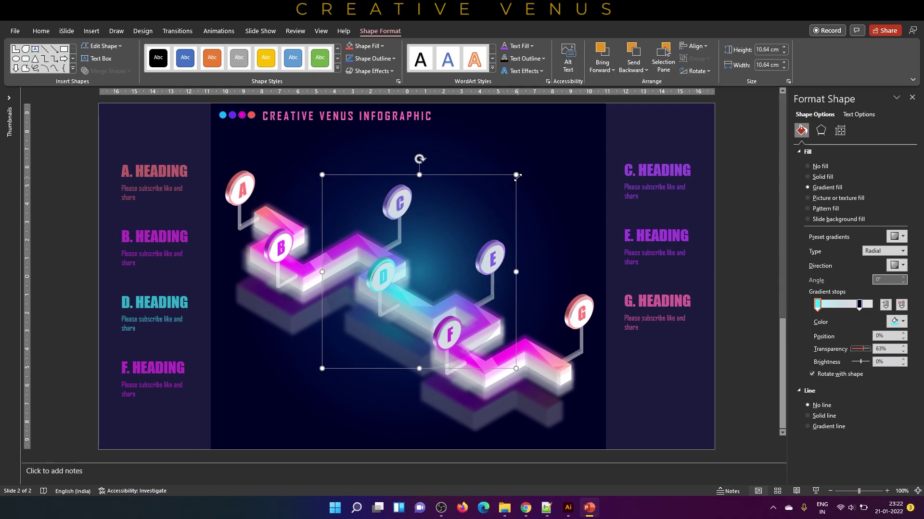
click(534, 162)
click(482, 201)
drag(482, 200, 426, 263)
Step: Send the cyan glow to the back and move it toward the upper left
right_click(425, 263)
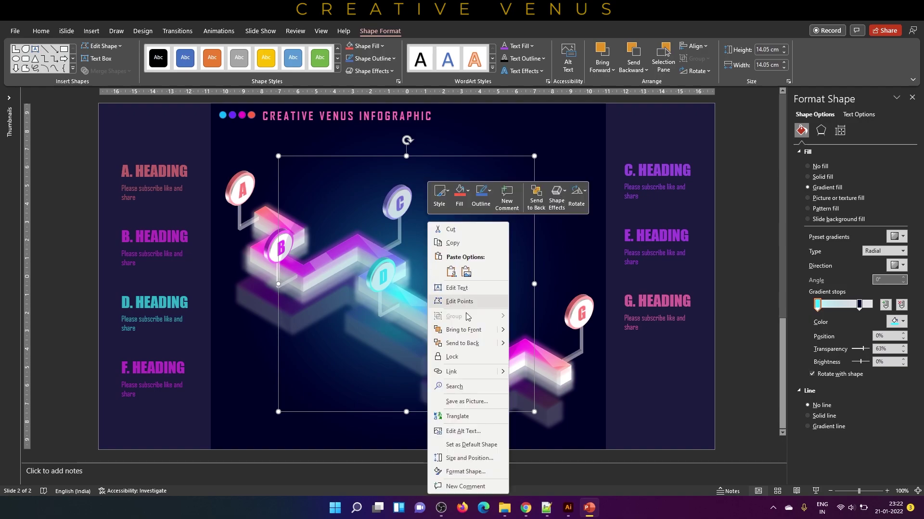
click(478, 343)
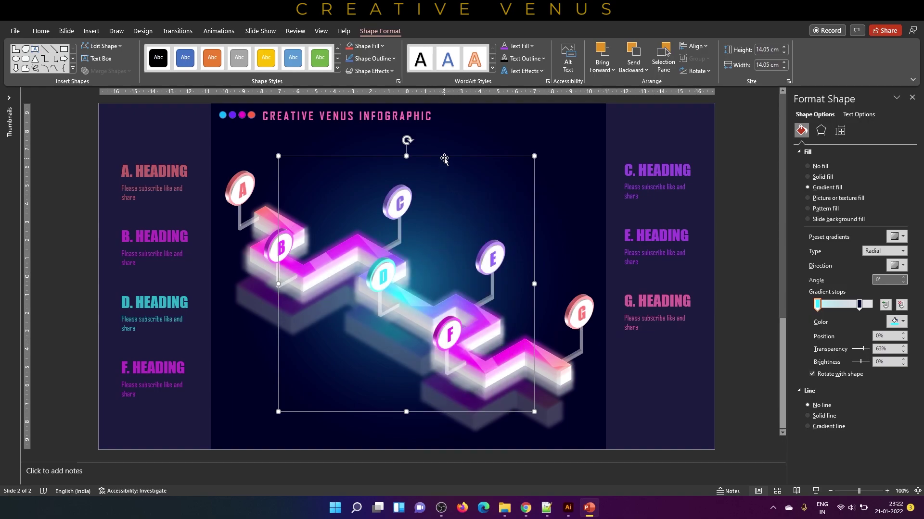
drag(444, 156, 363, 138)
Step: Duplicate the glow toward the lower right and change its centre colour to pink
key(ctrl+v)
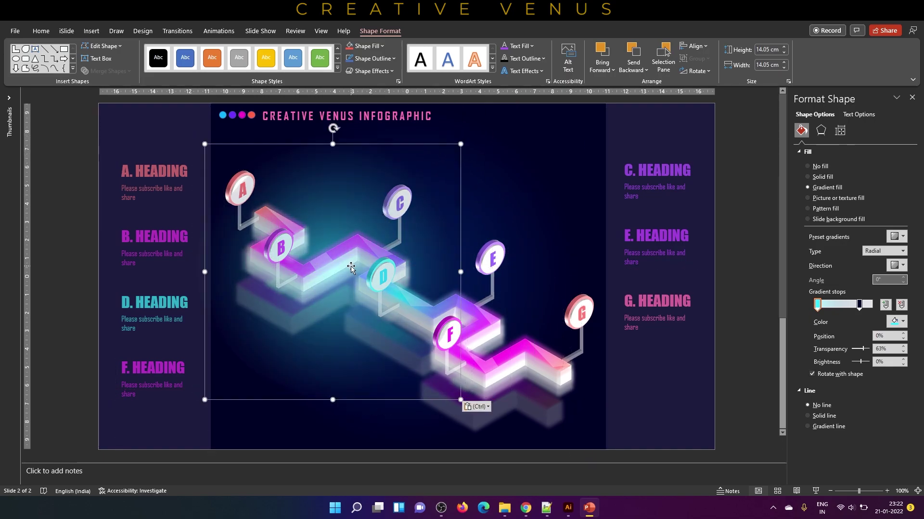
drag(351, 269, 503, 331)
click(897, 325)
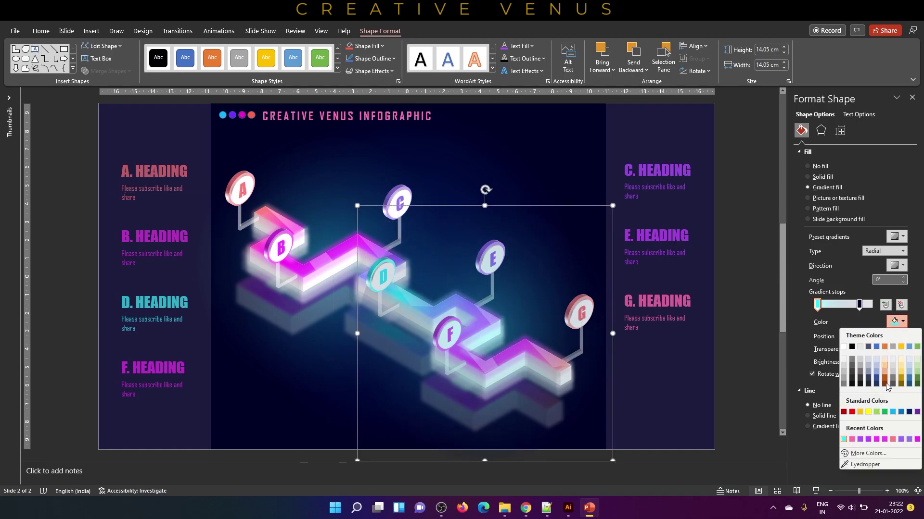
click(852, 439)
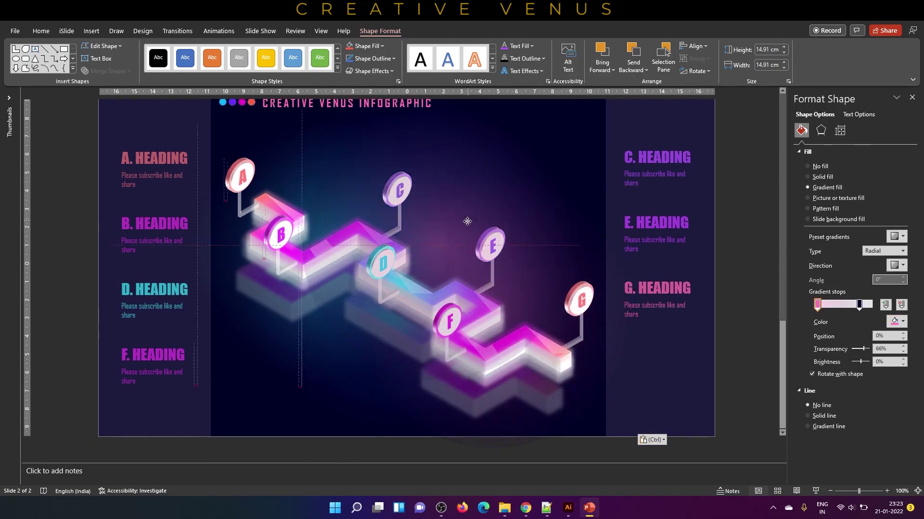
click(900, 439)
click(743, 343)
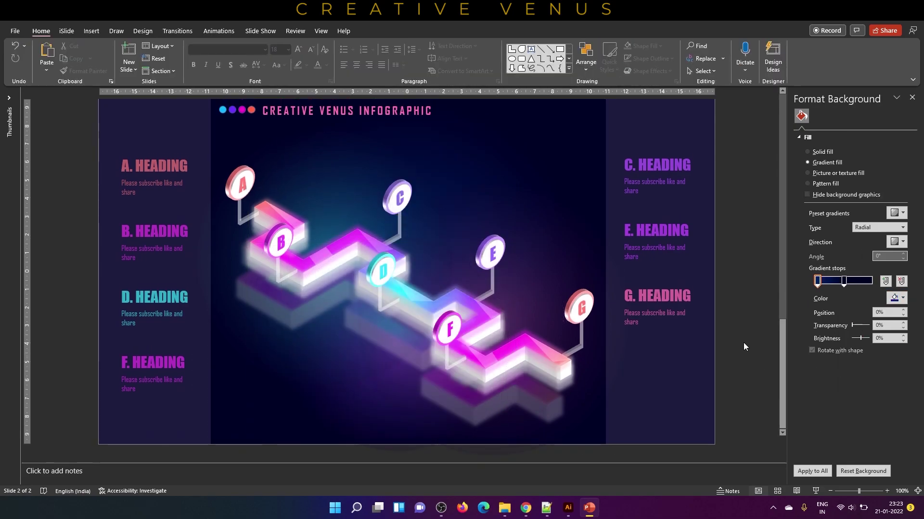
click(98, 34)
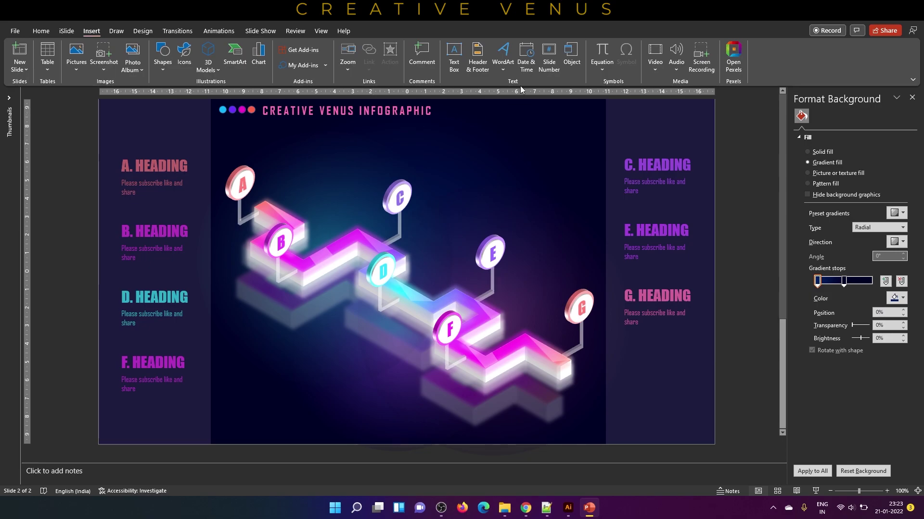
Step: Draw a text box right of the F heading and set its font to Agency FB
click(449, 71)
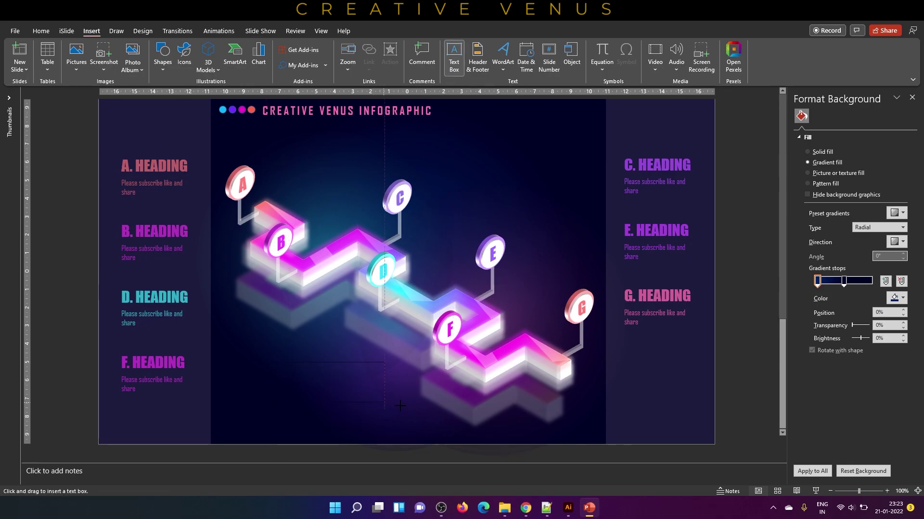
drag(384, 362, 241, 380)
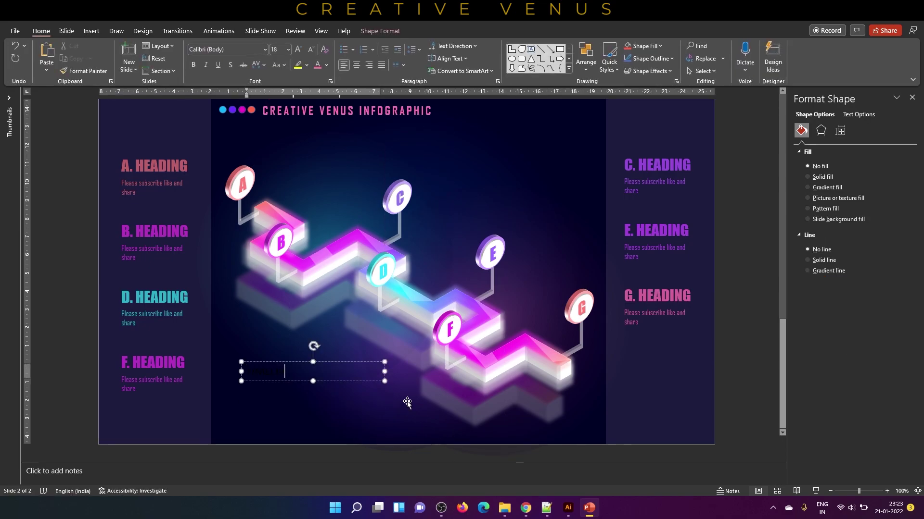
key(ctrl+a)
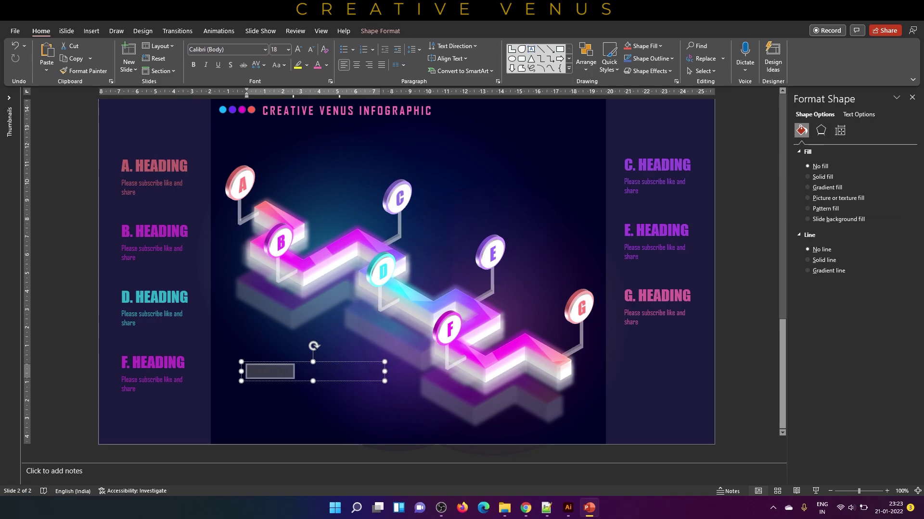
click(227, 50)
text(agency FB)
key(Return)
Step: Make the TIMELINE text pink with Very Loose character spacing, centred
click(326, 66)
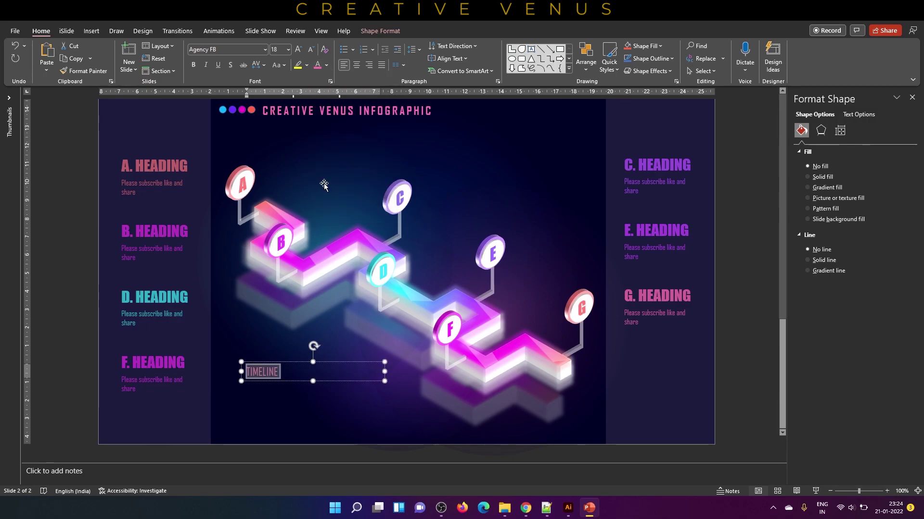
click(324, 183)
click(264, 65)
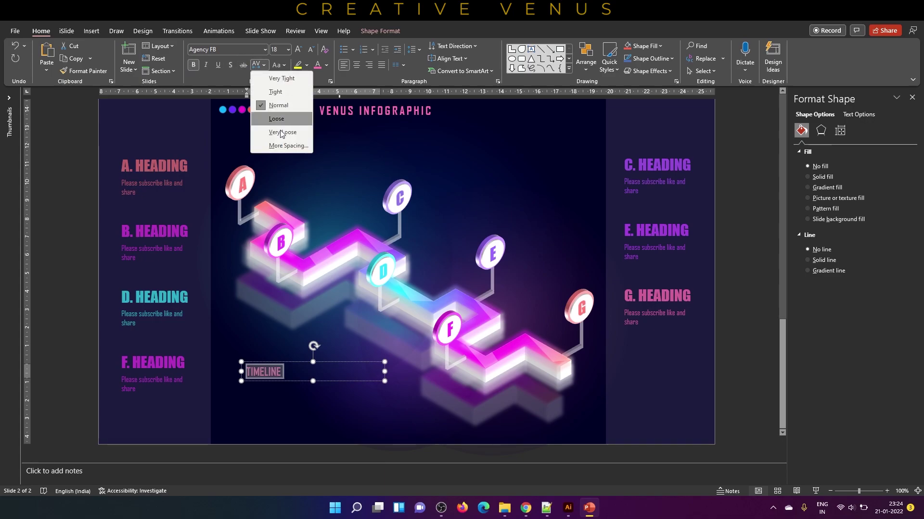
click(282, 135)
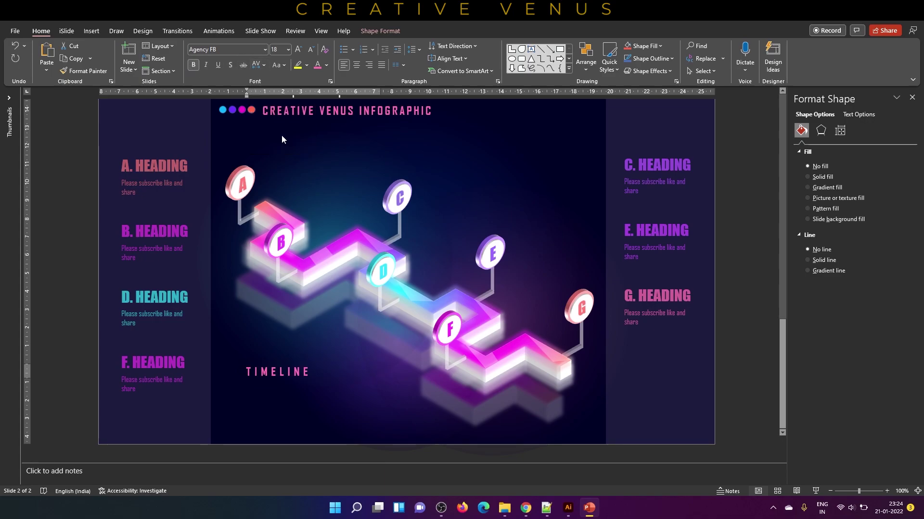
click(356, 64)
click(858, 115)
click(821, 130)
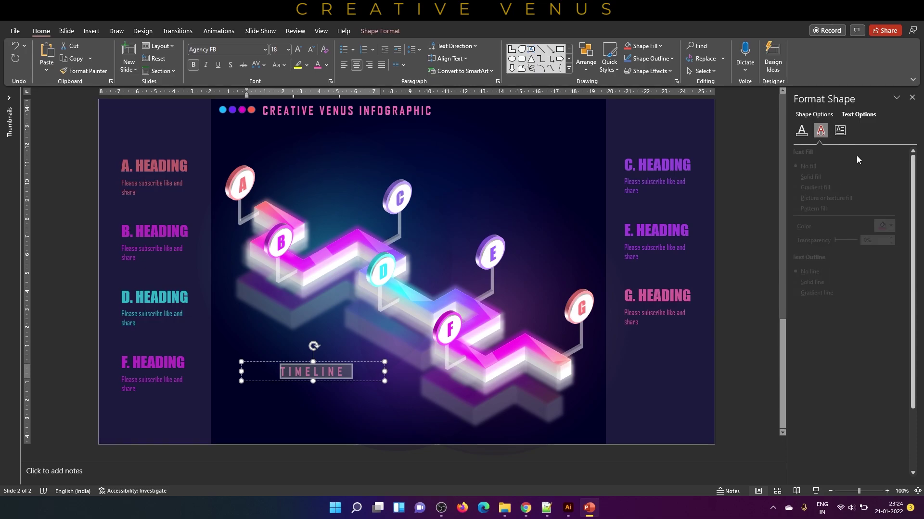
Step: Apply the Isometric: Left Down 3-D rotation to the TIMELINE text
scroll(880, 389, down, 2)
click(893, 364)
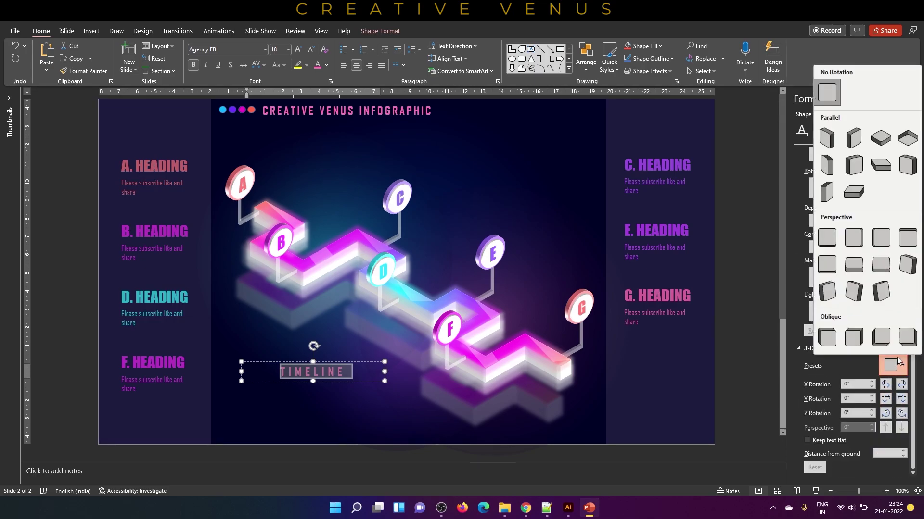
click(881, 139)
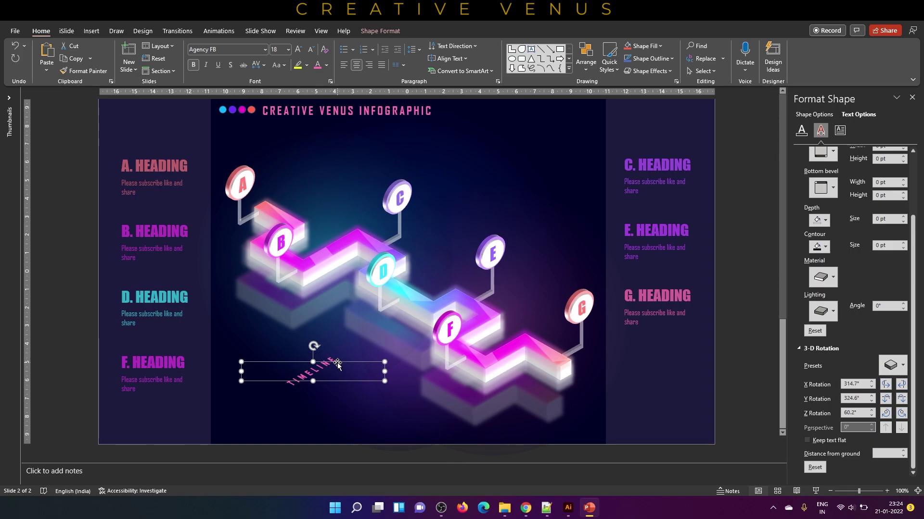
click(893, 365)
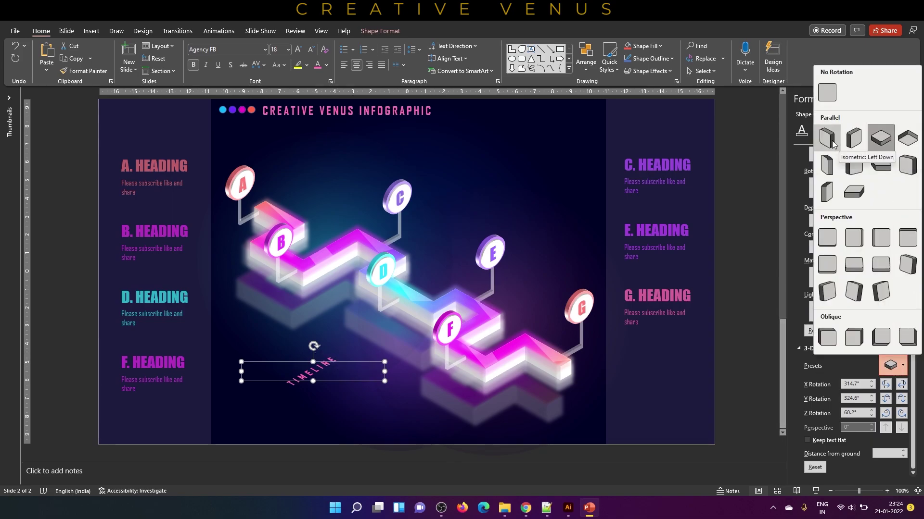
click(869, 150)
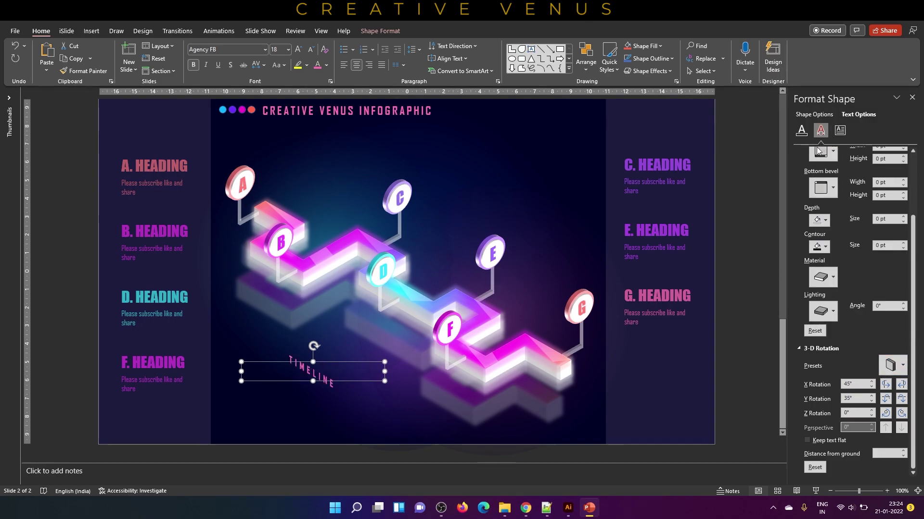
Step: Enlarge TIMELINE to 40 pt and move it up beneath the zigzag
click(298, 49)
click(298, 49)
click(298, 49)
click(298, 49)
click(298, 49)
click(299, 49)
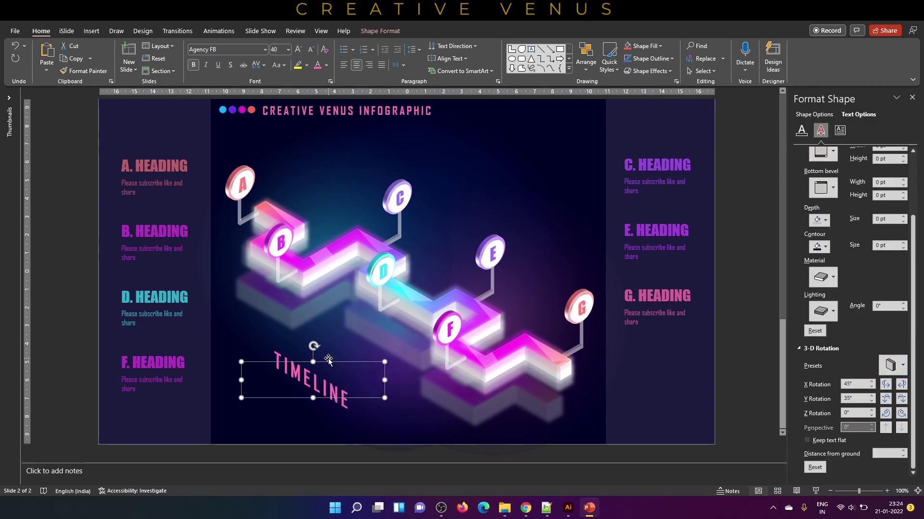
drag(330, 356, 376, 332)
click(376, 331)
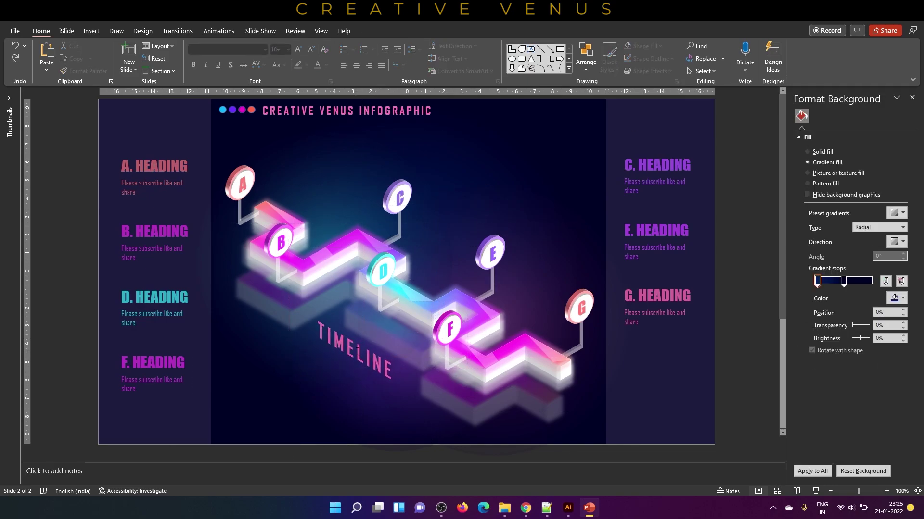
click(358, 349)
Step: Duplicate TIMELINE below itself and retype the copy as ENILEMIT
click(369, 331)
drag(368, 332, 340, 384)
double_click(314, 395)
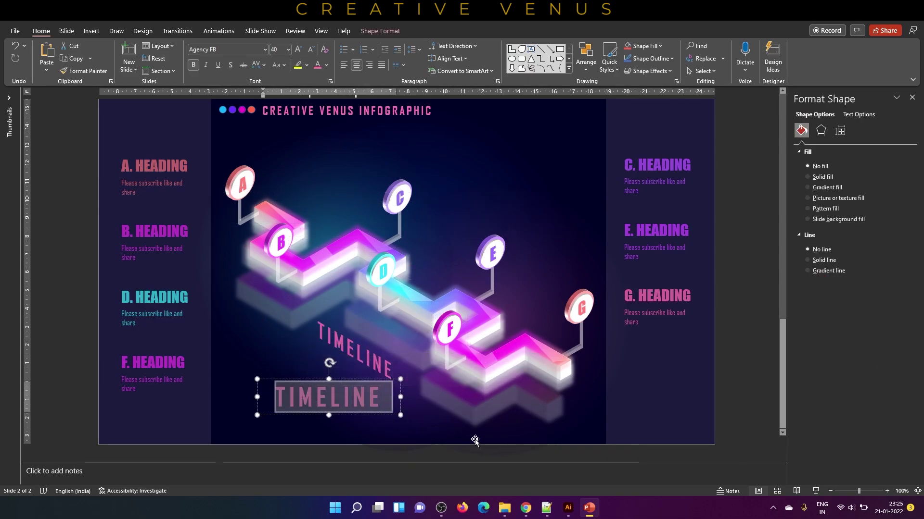
text(EN)
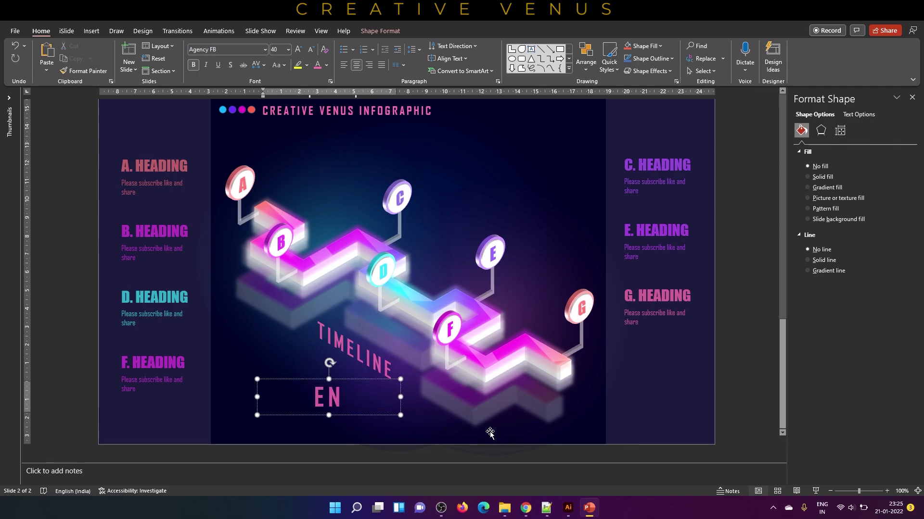
text(ILEMIT)
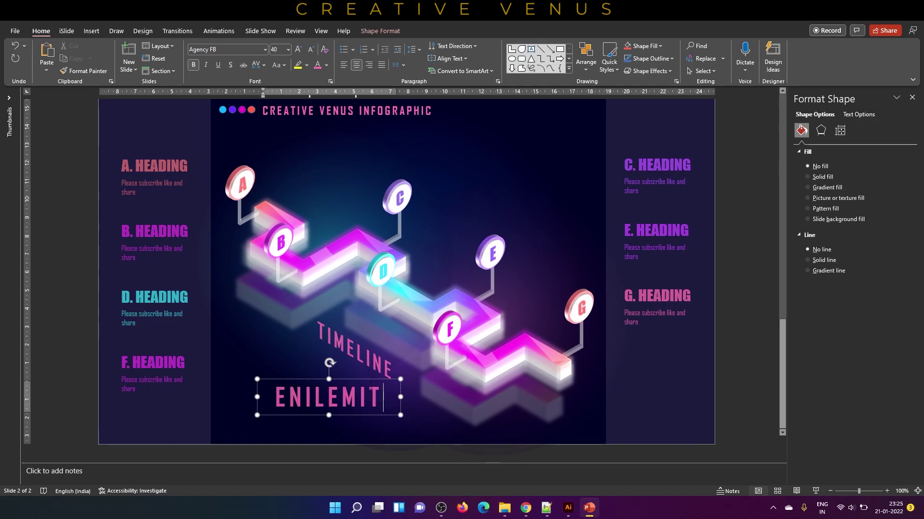
click(365, 383)
drag(365, 382, 385, 361)
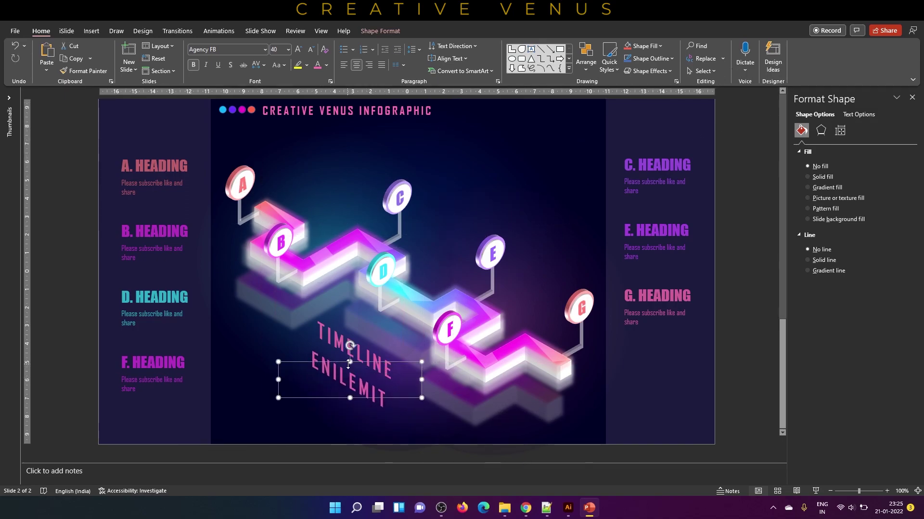
Step: Replace the ENILEMIT text box with a pasted picture placed beneath TIMELINE
key(Delete)
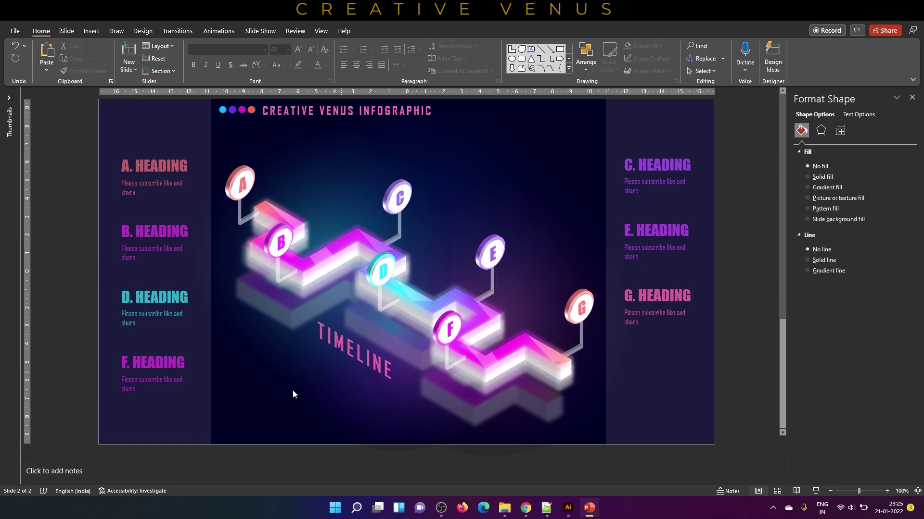
right_click(273, 455)
click(312, 360)
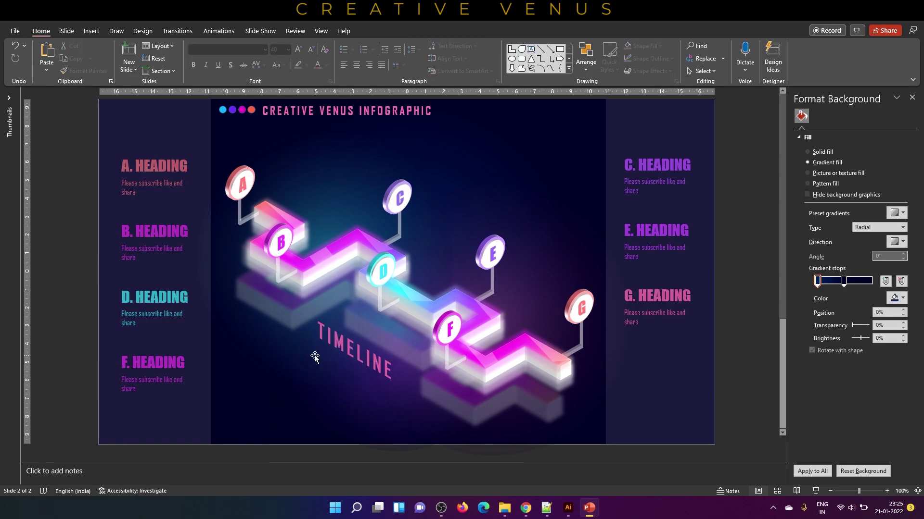
drag(421, 274, 365, 378)
Step: Flip the ENILEMIT picture horizontally and vertically, then line it up under TIMELINE
click(382, 31)
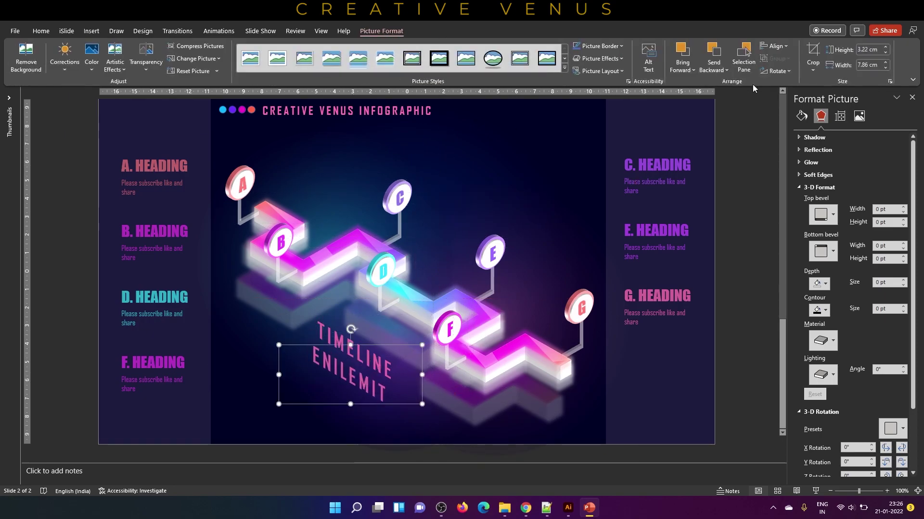
click(776, 71)
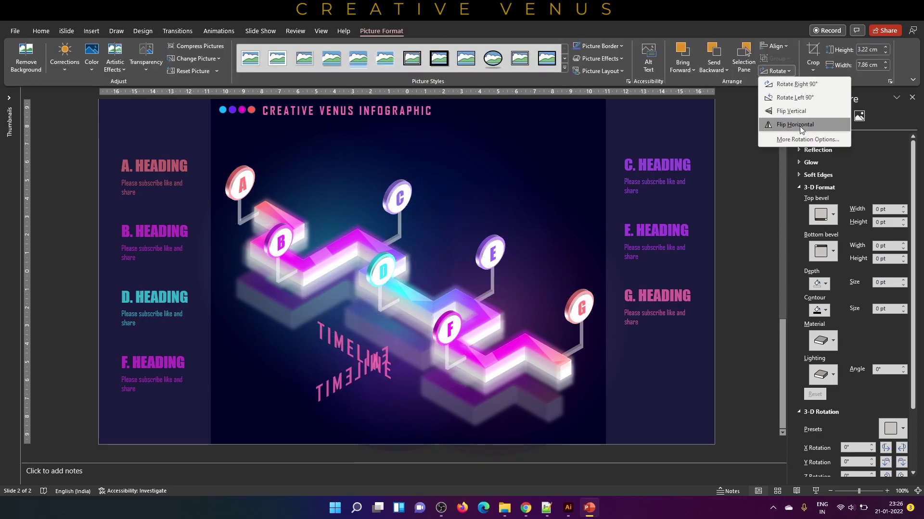
click(801, 127)
click(775, 70)
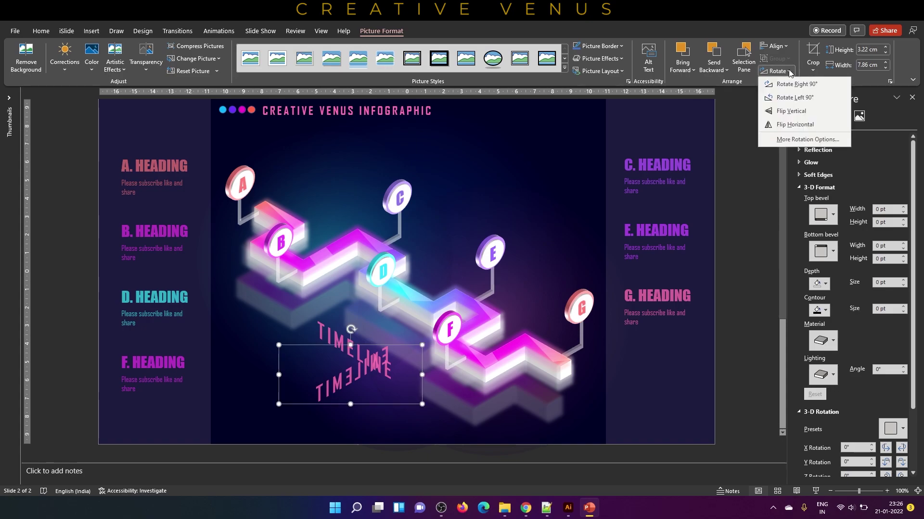
click(801, 113)
mouse_move(366, 380)
mouse_down()
mouse_move(355, 383)
mouse_move(357, 397)
mouse_move(375, 383)
mouse_up()
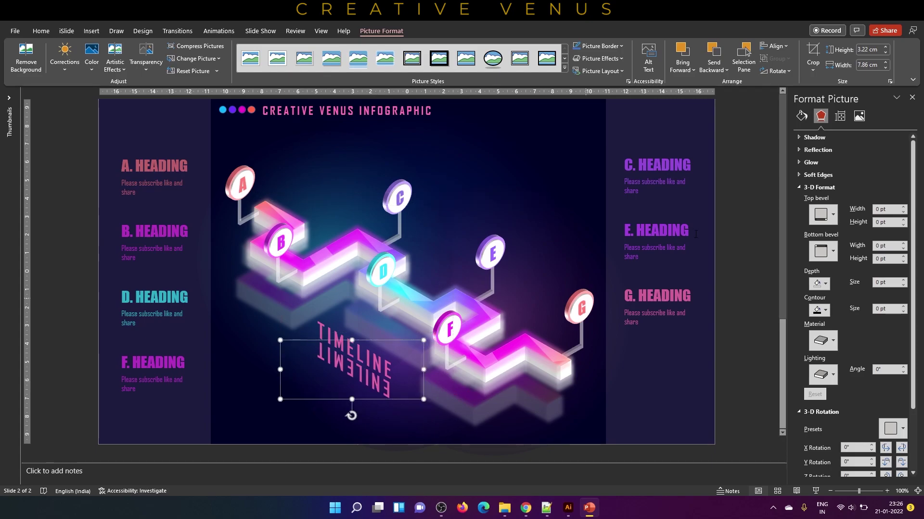
Step: Give the reflection -100% sharpness, 3% brightness, -12% contrast and 44% transparency
click(860, 116)
drag(855, 176, 837, 176)
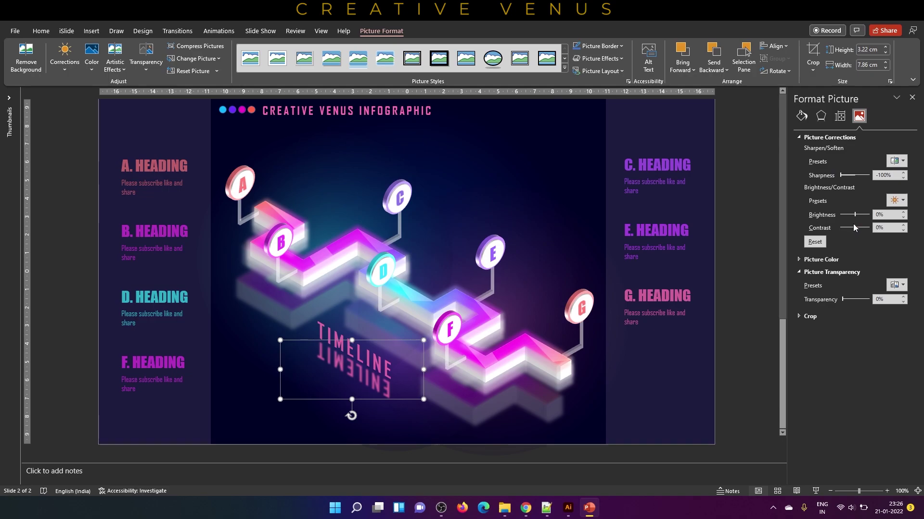
drag(854, 215, 849, 224)
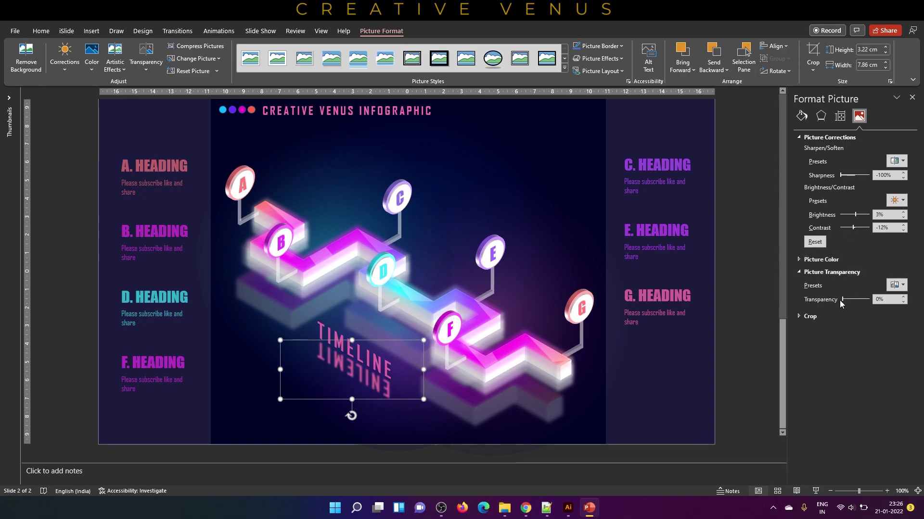
drag(841, 299, 855, 296)
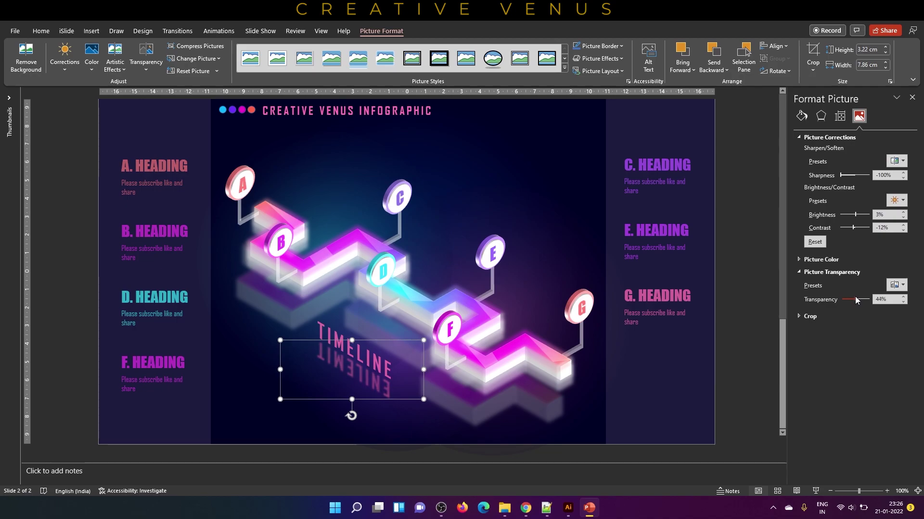